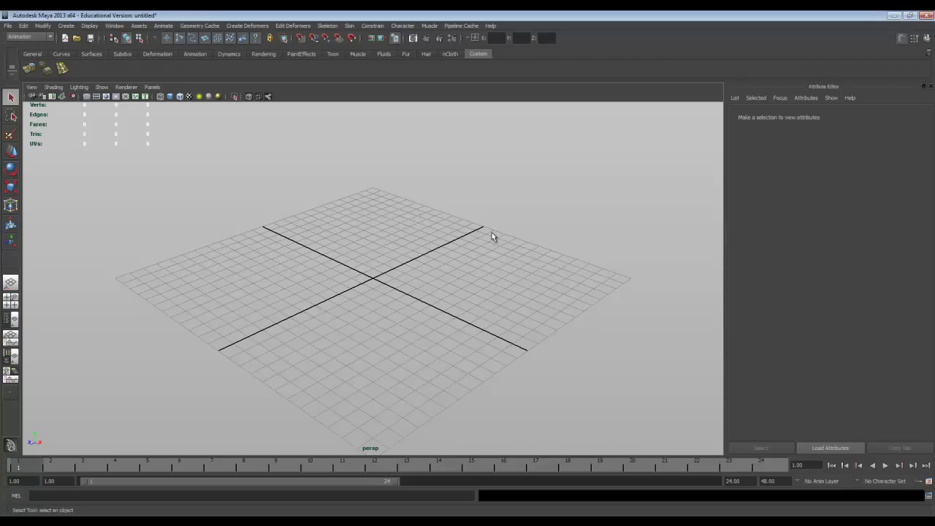
Switch the menu set from Animation to Polygons
mouse_move(466, 294)
alt+mouse_down()
mouse_move(439, 271)
mouse_move(445, 255)
mouse_move(453, 291)
alt+mouse_up()
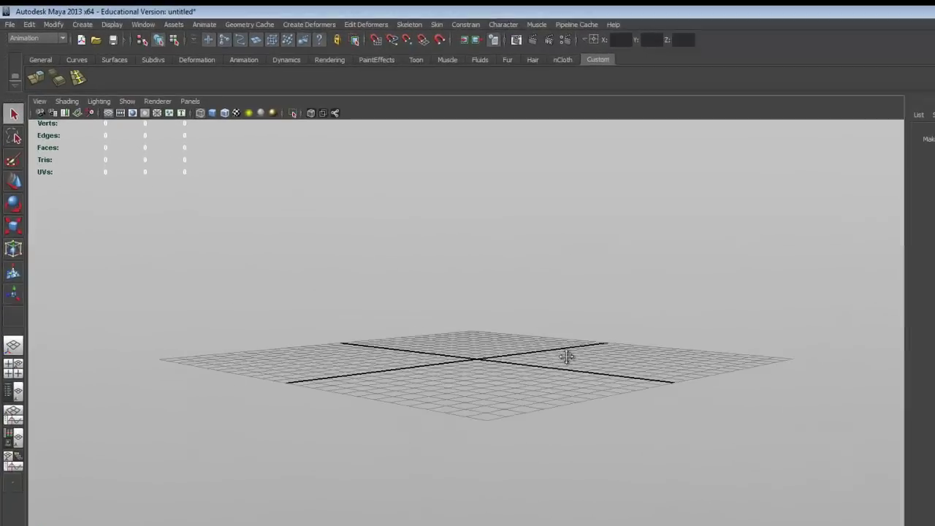
alt+drag(567, 356, 568, 354)
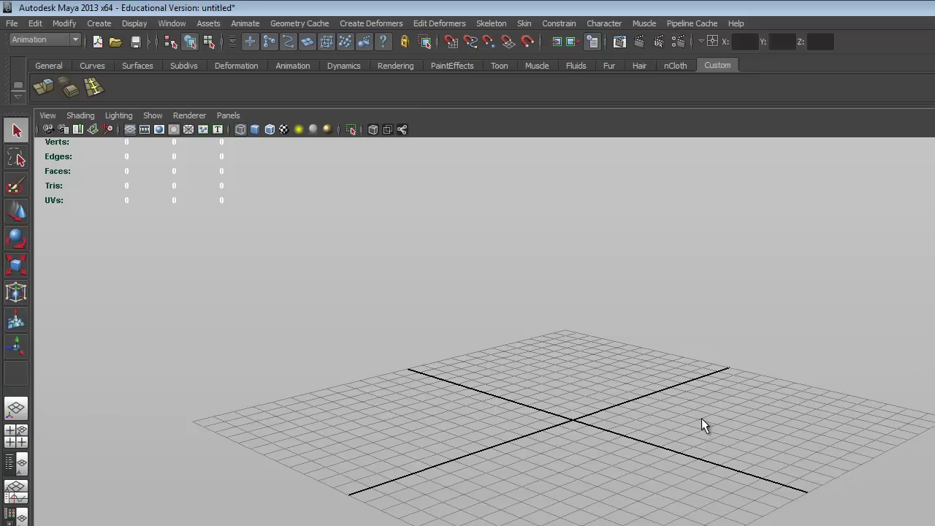
alt+drag(715, 418, 696, 393)
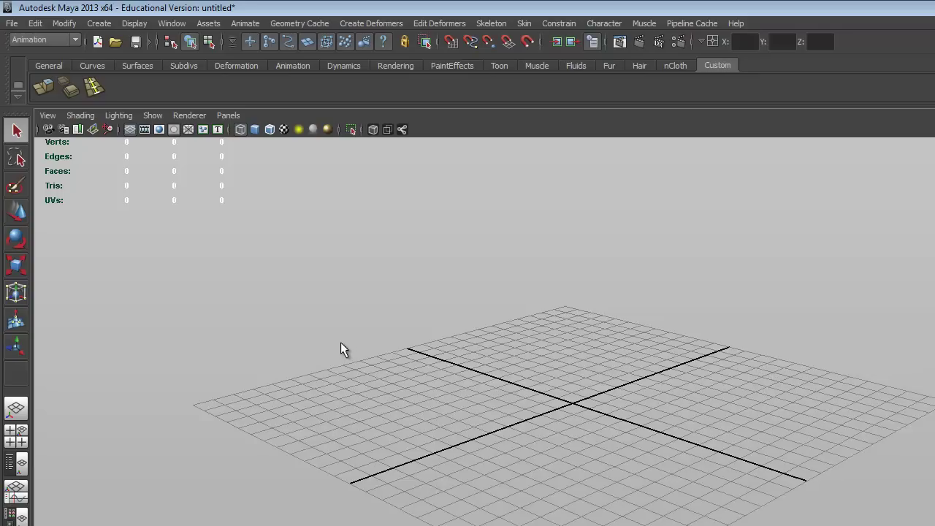
click(63, 41)
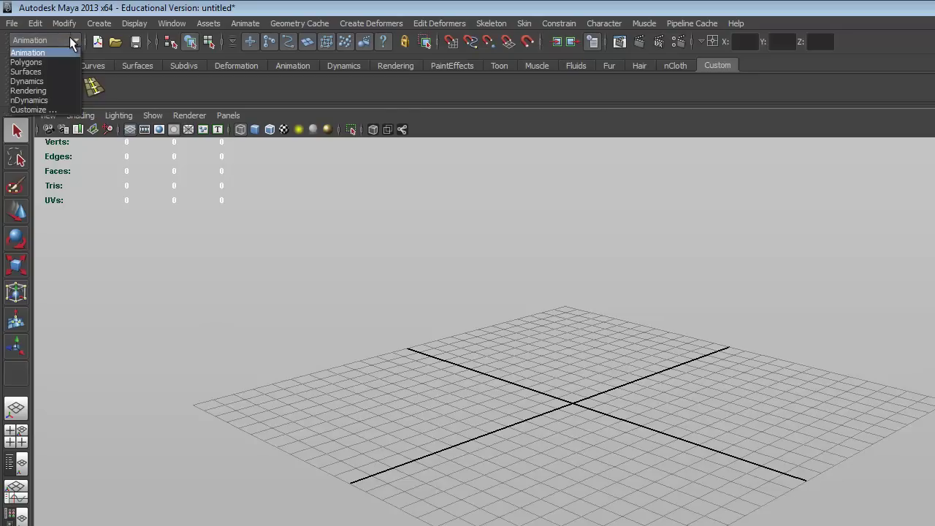
click(40, 62)
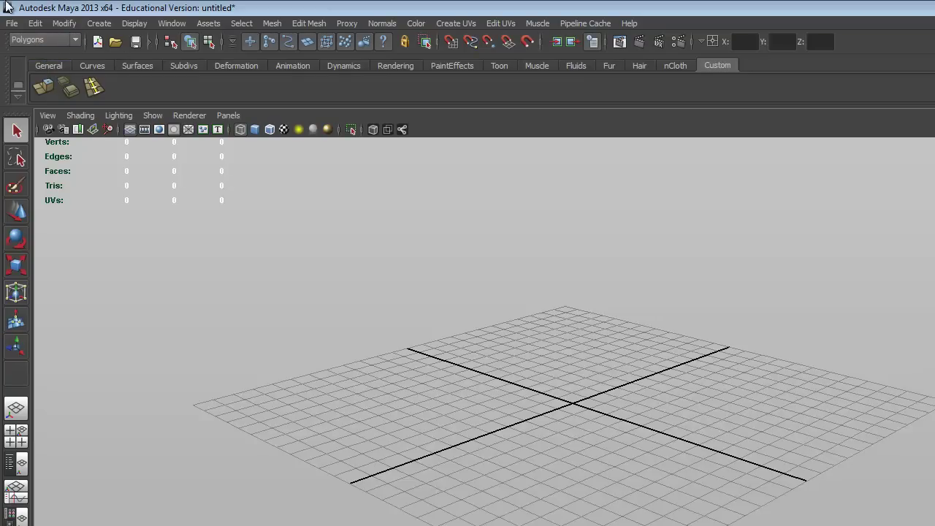
Create a new project named Fire_E in the maya/projects location, keeping the default folder names for all primary locations
click(11, 23)
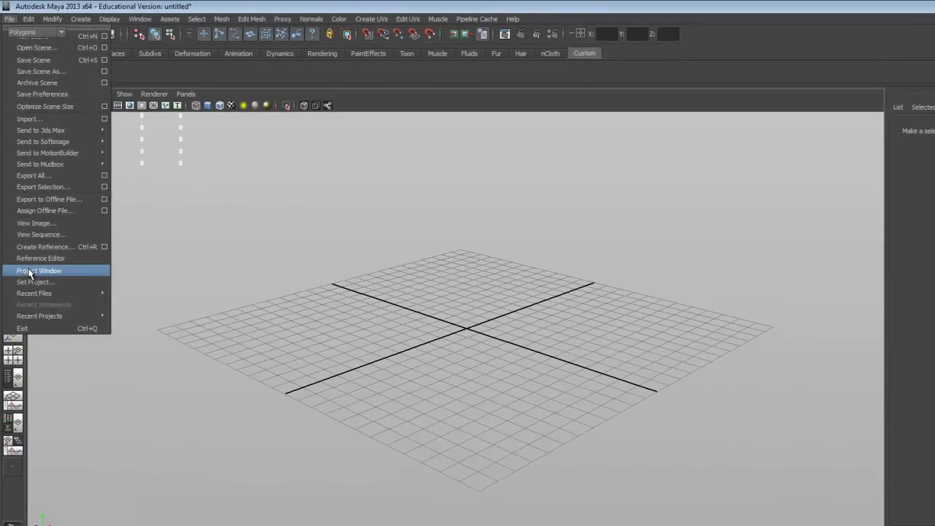
click(29, 271)
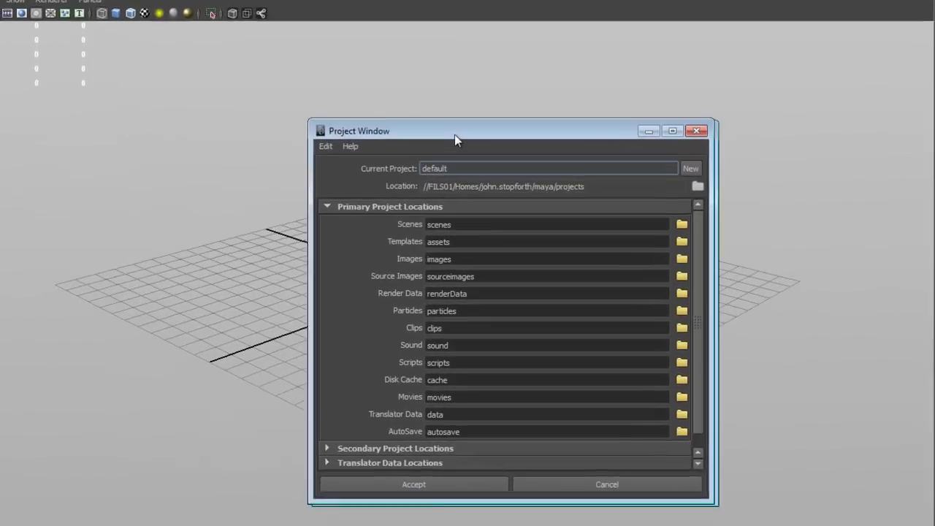
drag(455, 134, 312, 119)
click(650, 117)
text(Fire_E)
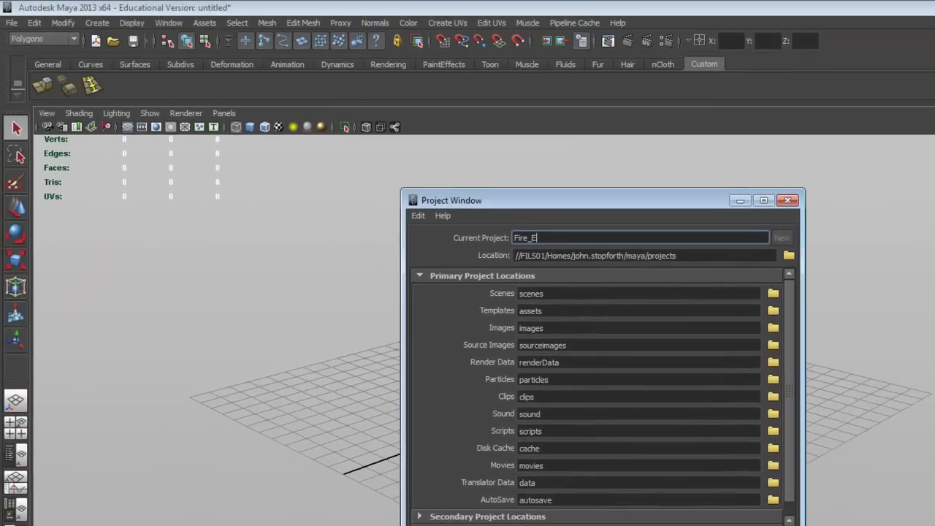
click(504, 525)
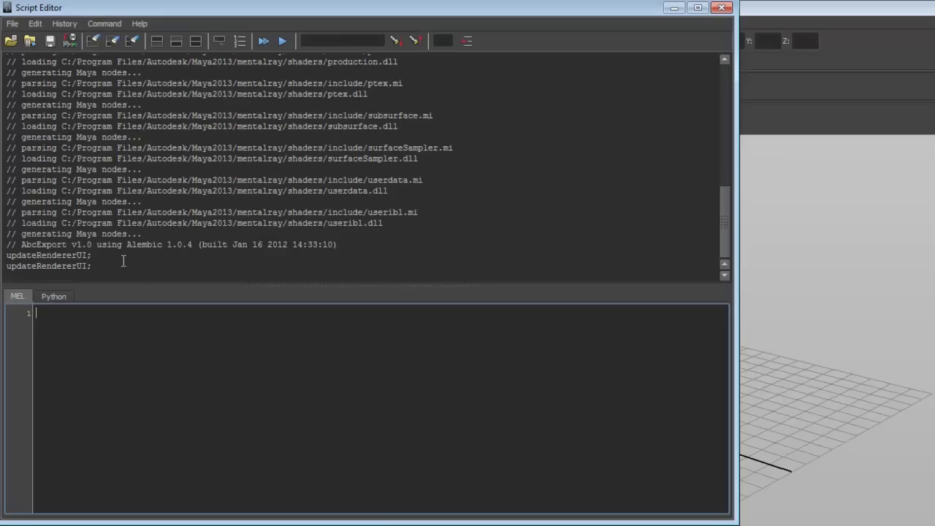
Look through the Script Editor's history output for project messages and return to the perspective view
click(123, 261)
scroll(409, 261, down, 1)
scroll(419, 212, up, 10)
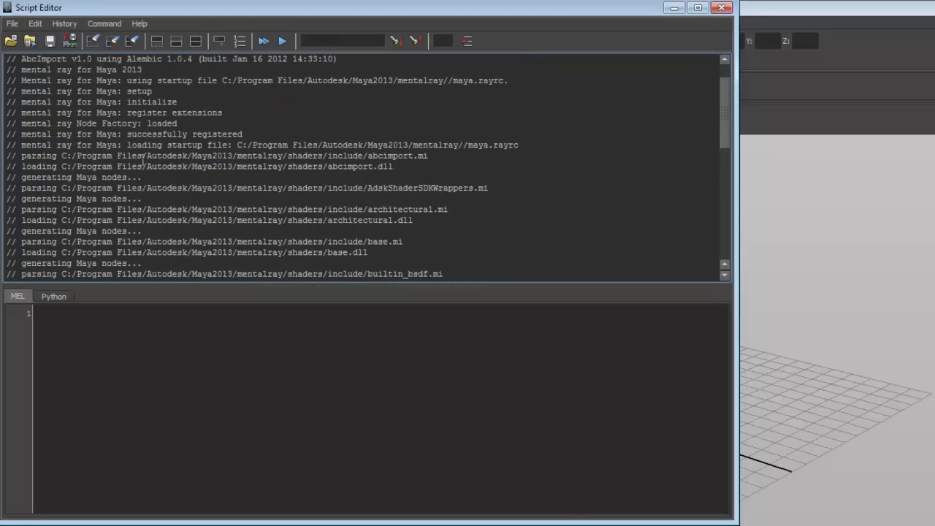
scroll(259, 219, down, 6)
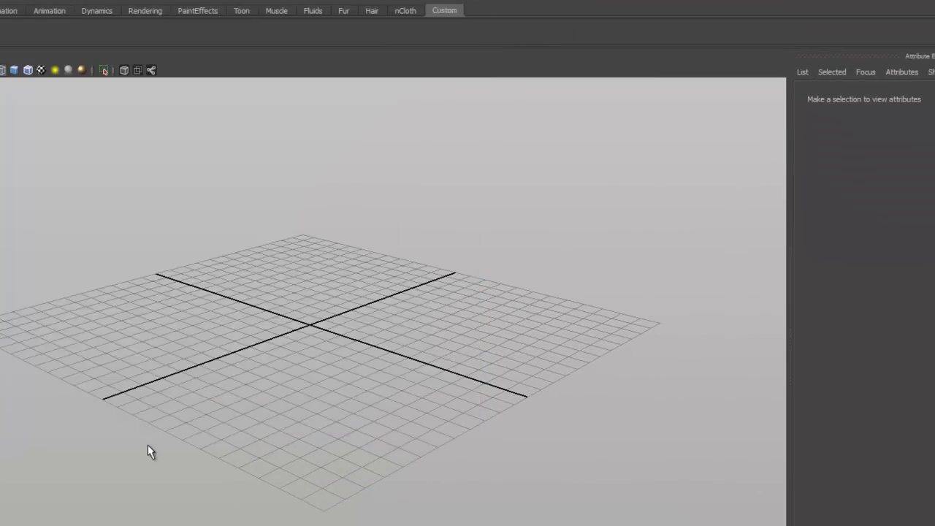
click(147, 445)
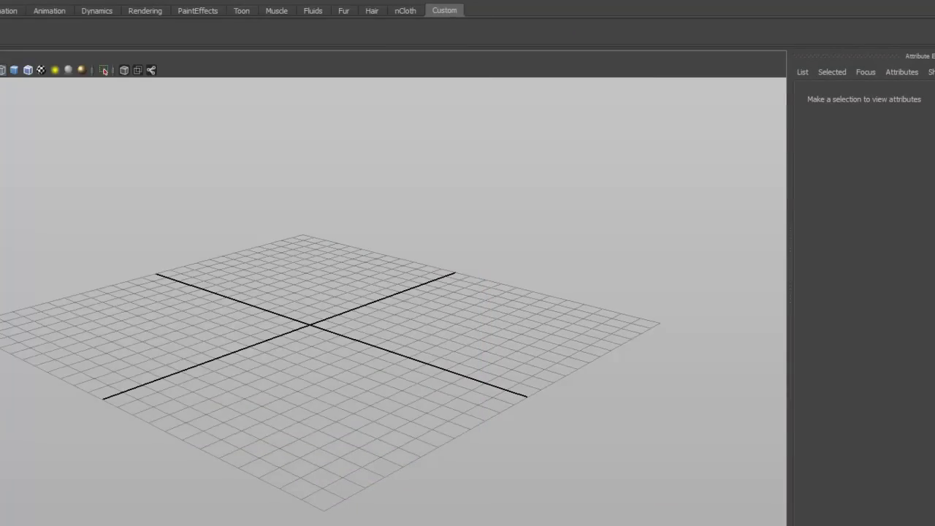
Switch to Windows Explorer, browse to Documents > maya > projects > Fire_E, and shrink the window to inspect the project's folders beside the viewport
key(super+e)
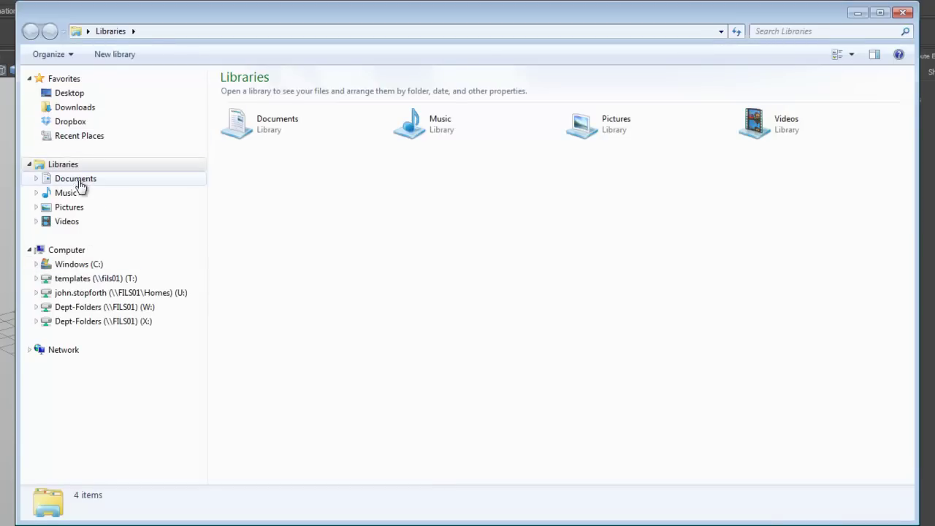
click(79, 183)
drag(16, 163, 249, 163)
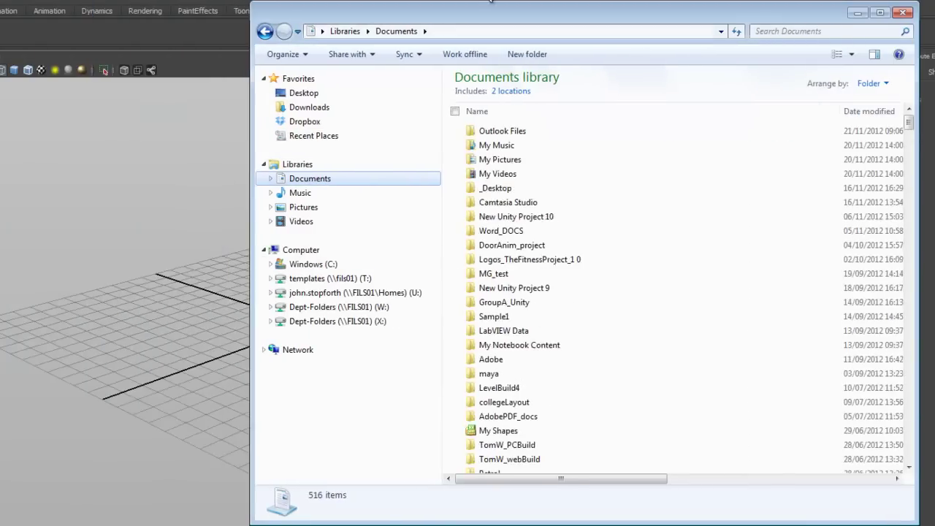
drag(502, 11, 349, 12)
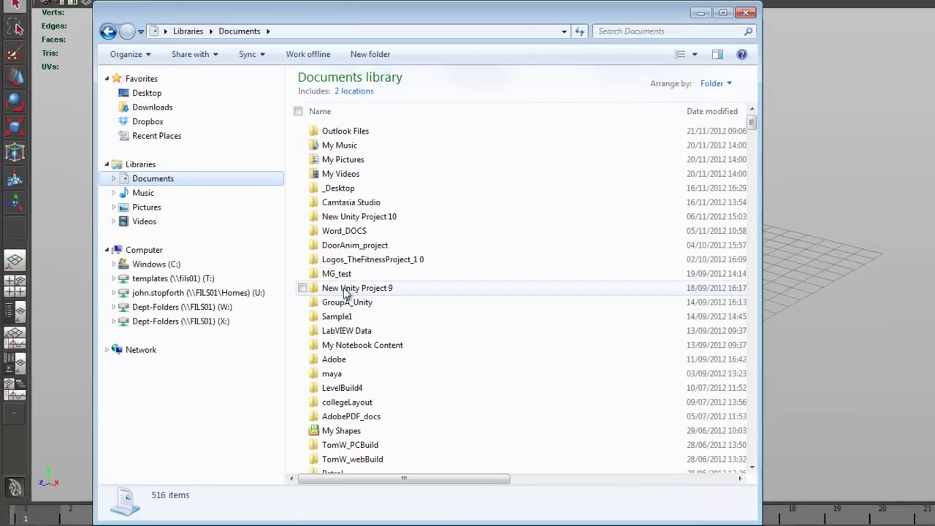
double_click(334, 375)
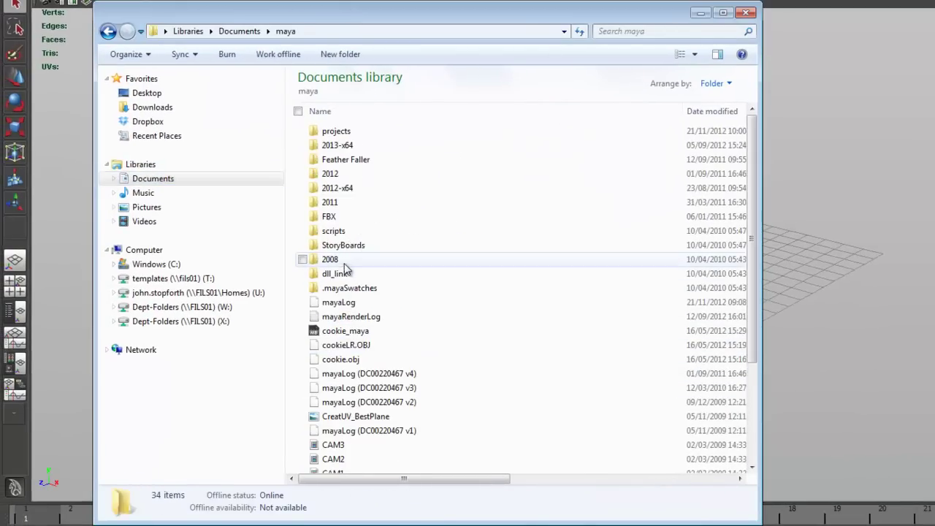
double_click(341, 130)
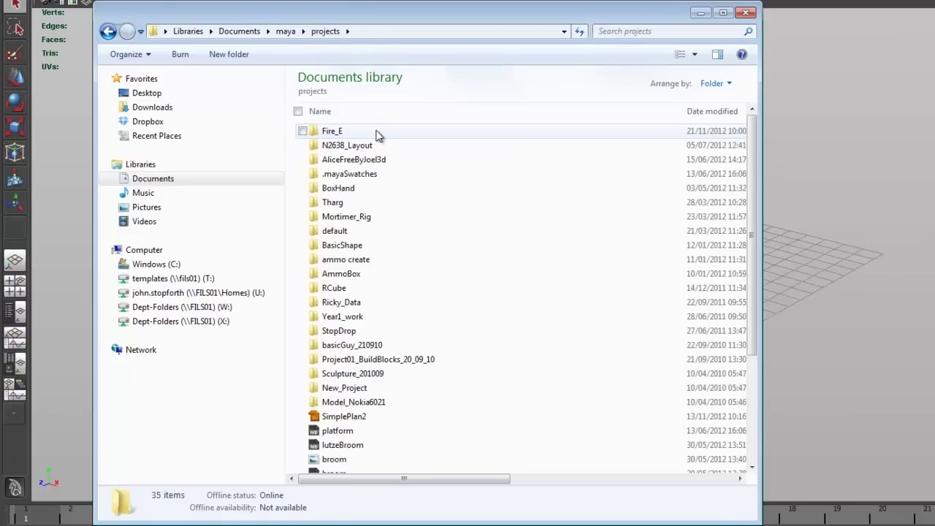
double_click(377, 134)
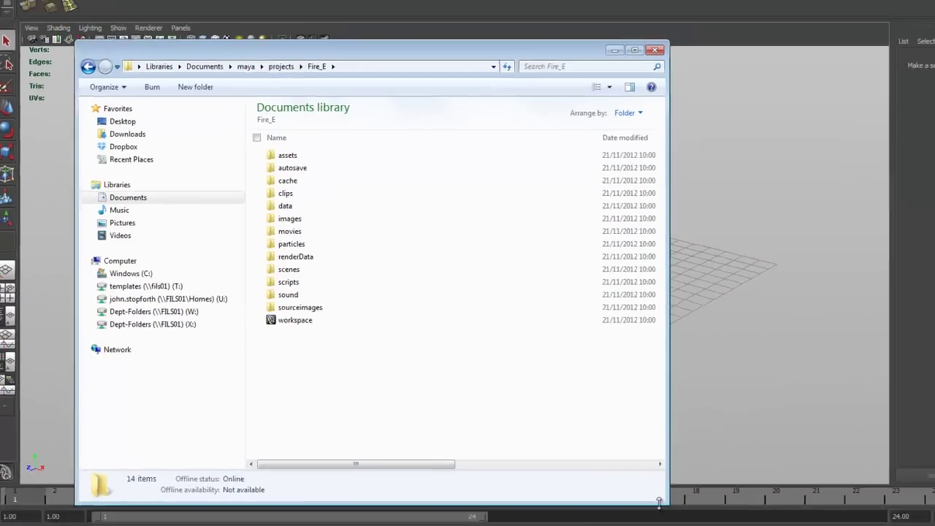
drag(758, 521, 460, 420)
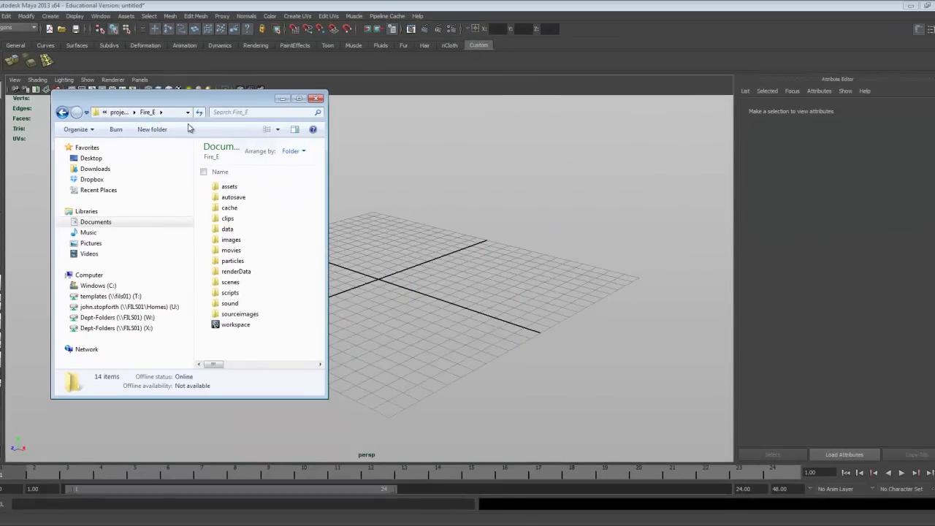
drag(195, 103, 628, 107)
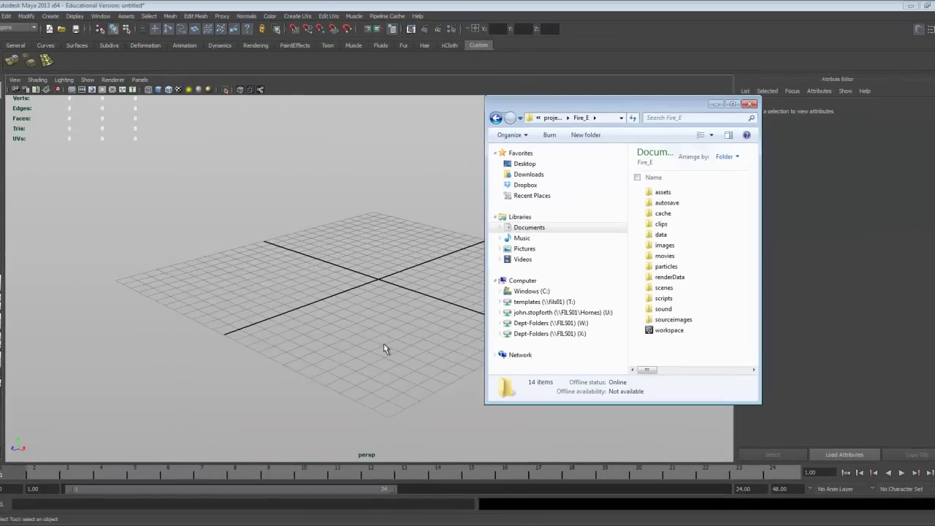
Switch to Chrome, search Google for "fire extinguisher", and enlarge the product picture of the 6 Litre Water extinguisher on firesafety.uk.com
click(255, 520)
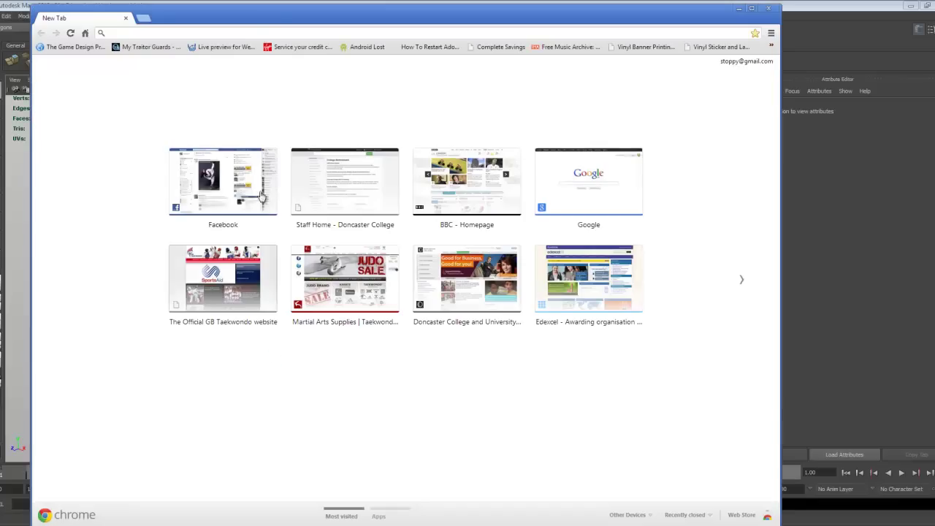
drag(293, 6, 293, 107)
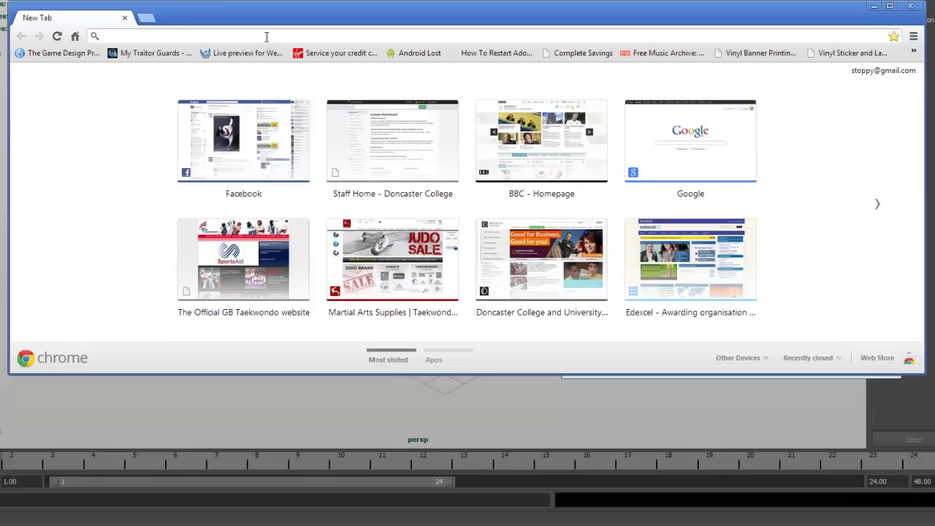
text(fire)
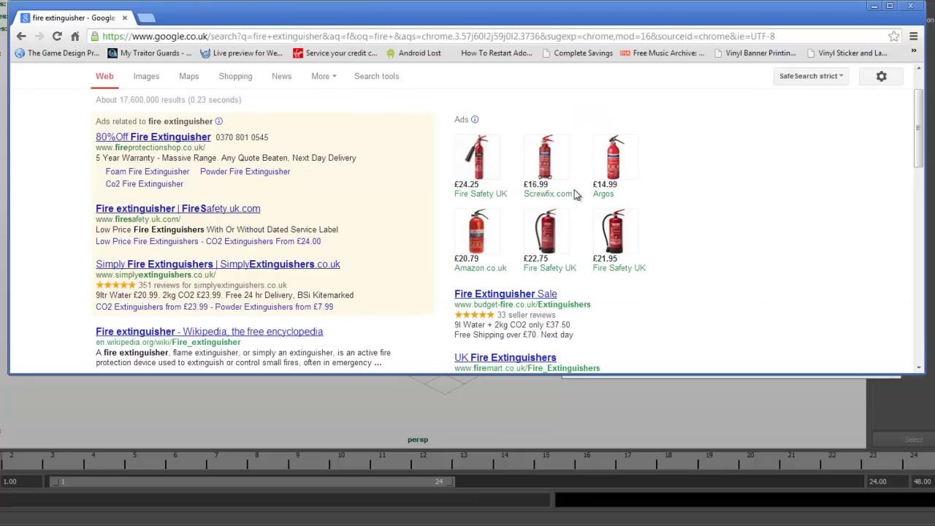
mouse_move(616, 243)
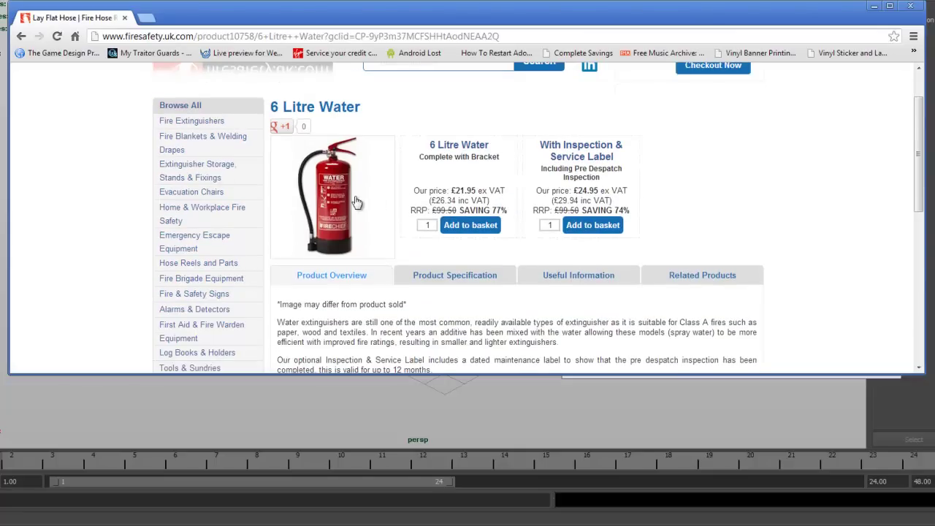
click(352, 203)
Save the enlarged extinguisher picture as JPEG image fsws6 in the Fire_E project's sourceimages folder under Documents > maya > projects
right_click(473, 178)
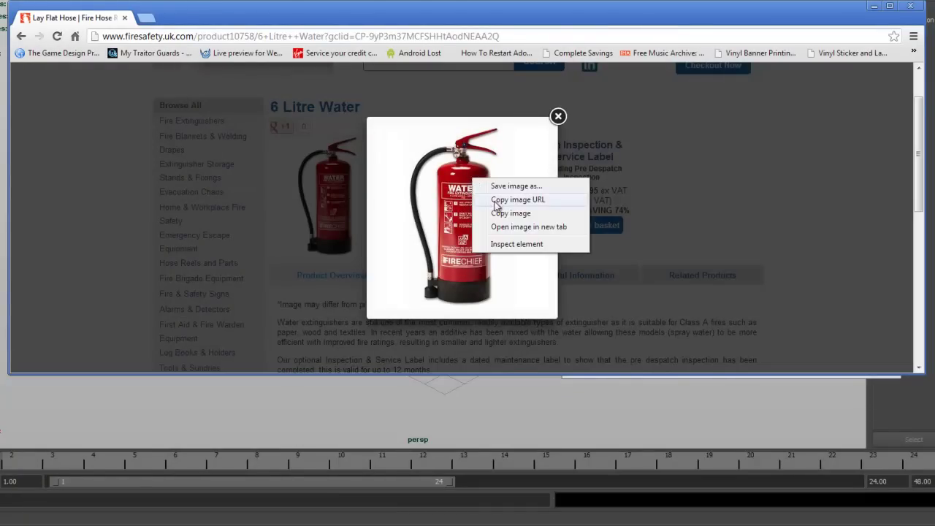
click(500, 187)
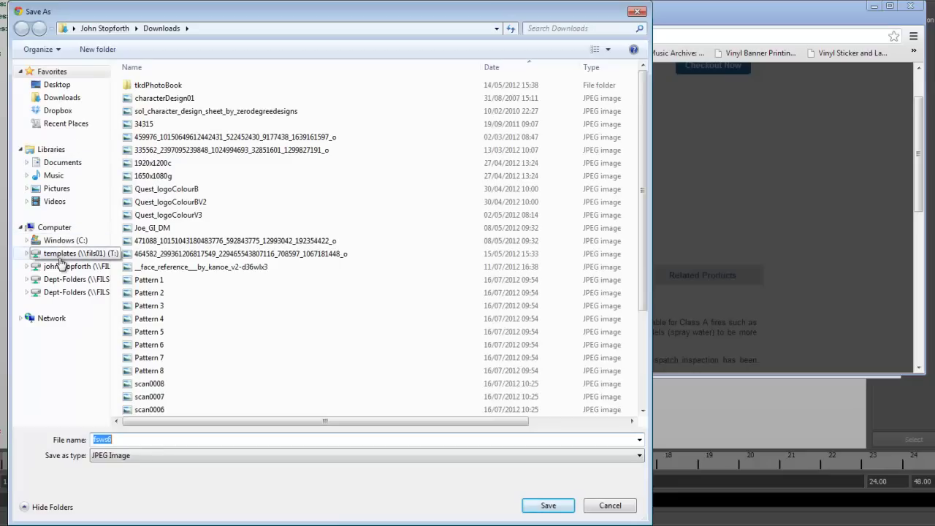
click(63, 164)
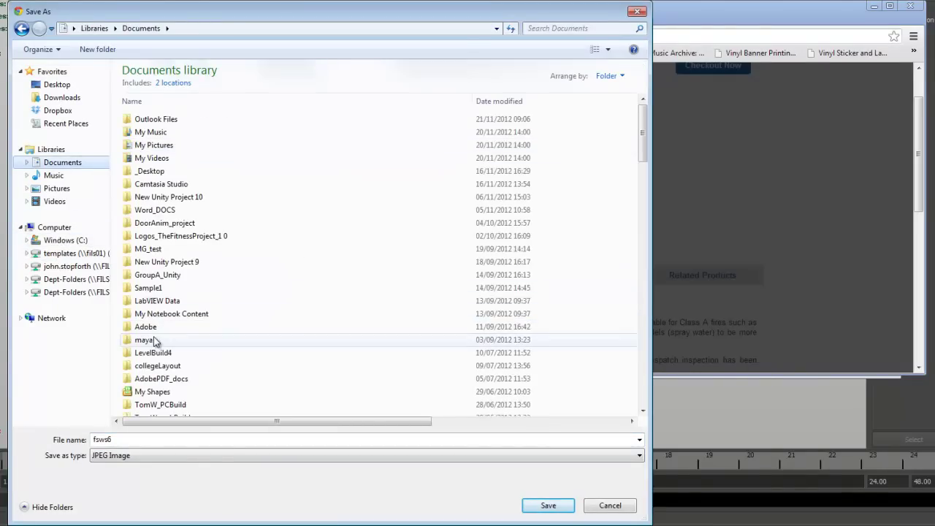
double_click(154, 340)
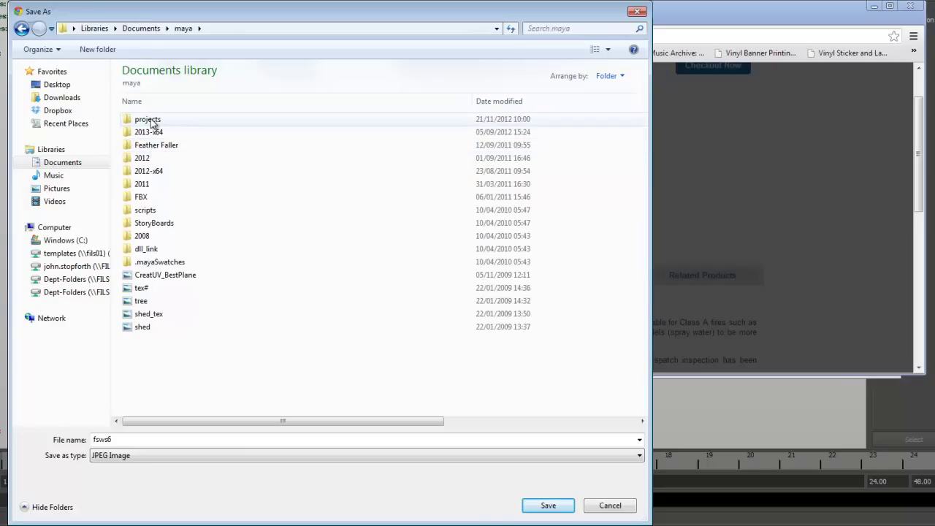
click(150, 121)
double_click(150, 121)
double_click(147, 120)
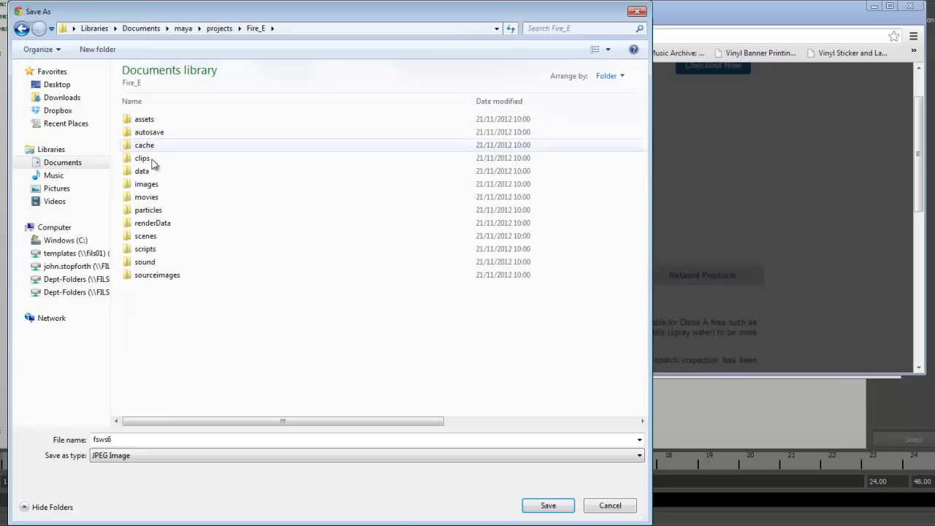
double_click(155, 276)
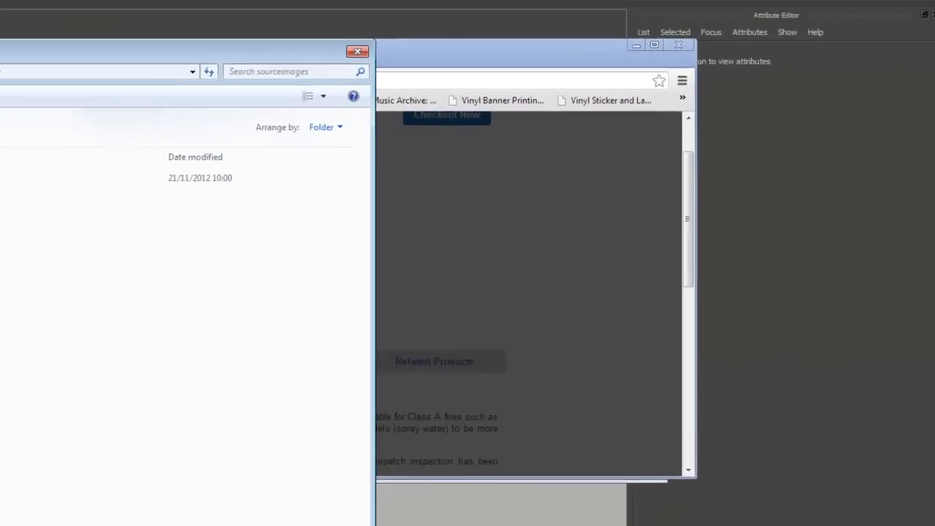
click(547, 506)
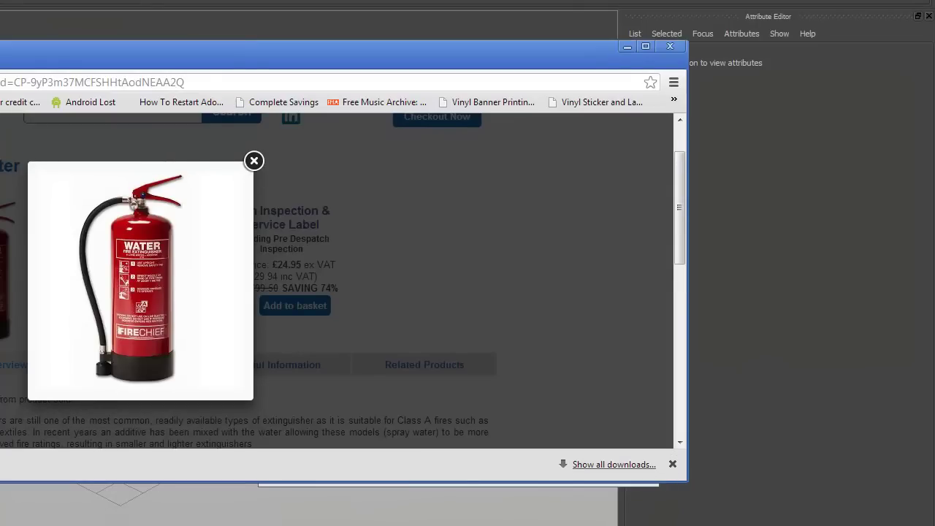
Minimize the browser, check the Fire_E project's sourceimages folder in Windows Explorer for the saved picture, and close the folder window
click(627, 46)
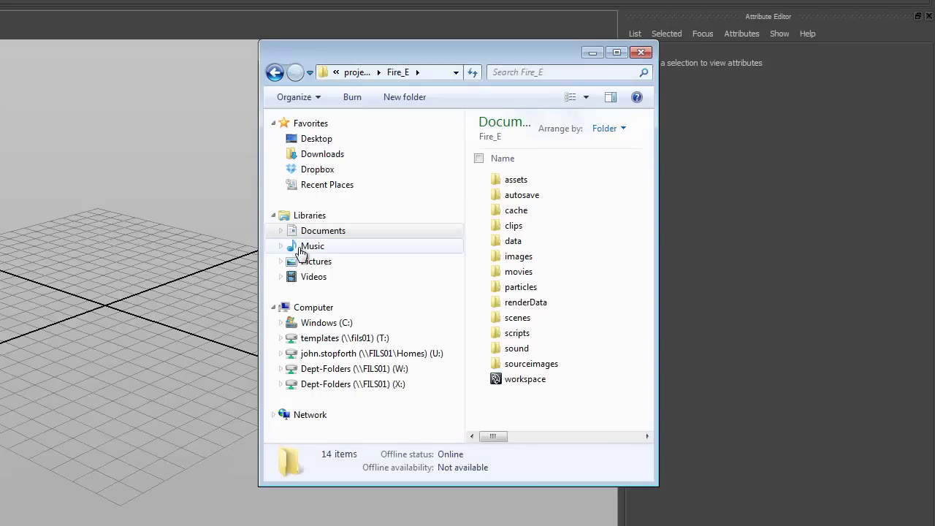
double_click(511, 363)
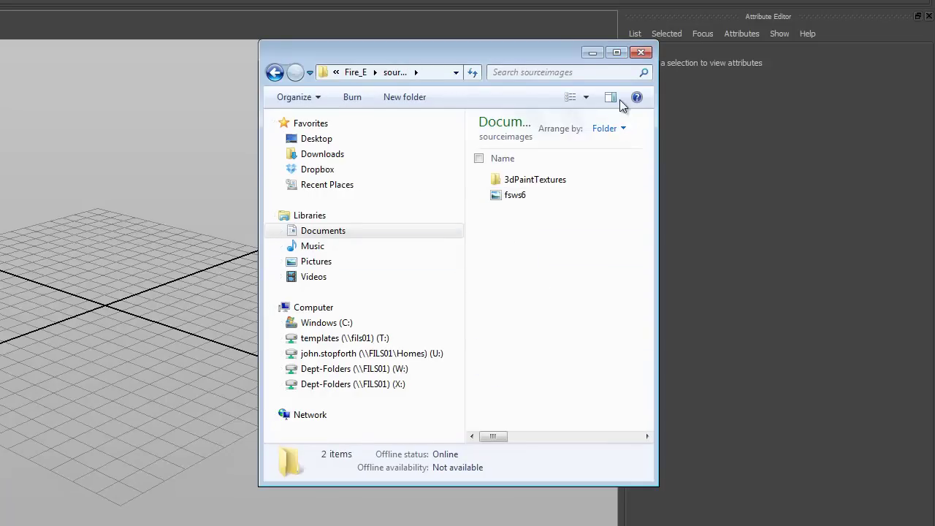
click(641, 52)
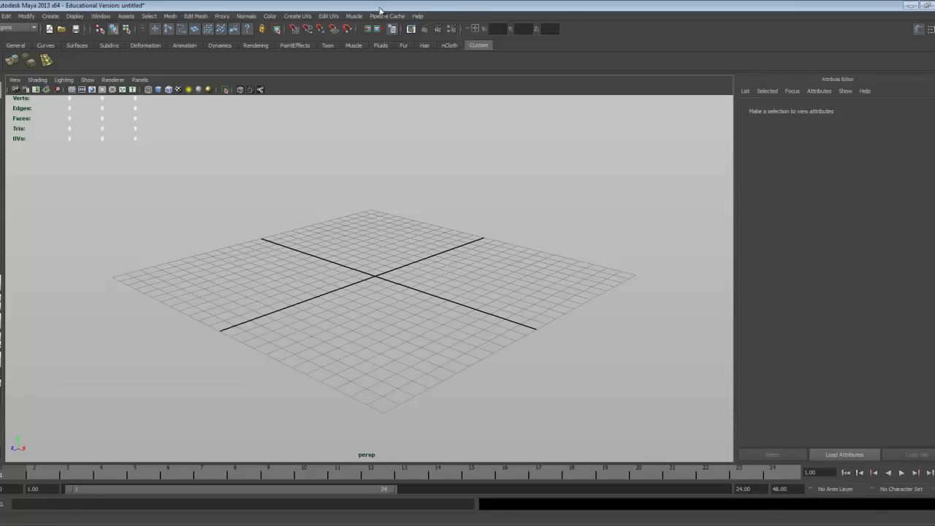
Set the linear working unit to meter in the general application preferences and save the preferences
click(98, 16)
mouse_move(128, 69)
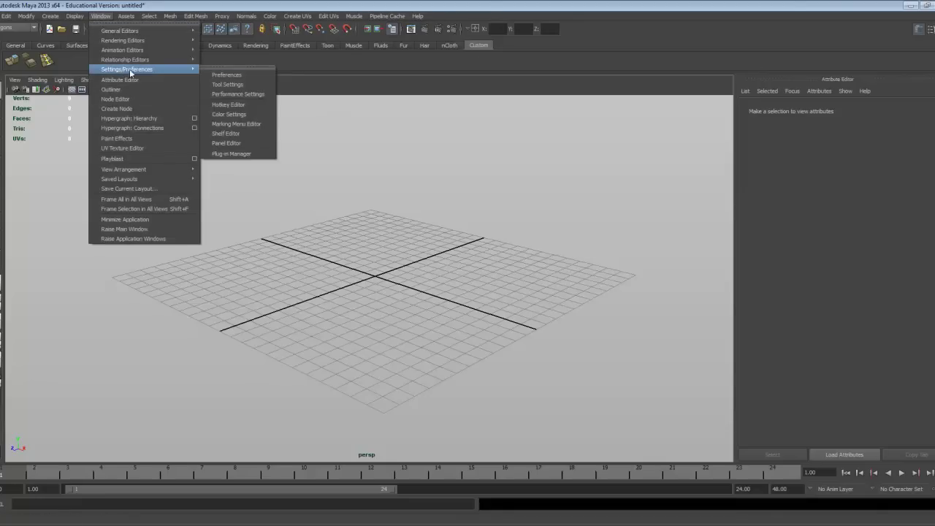
click(246, 74)
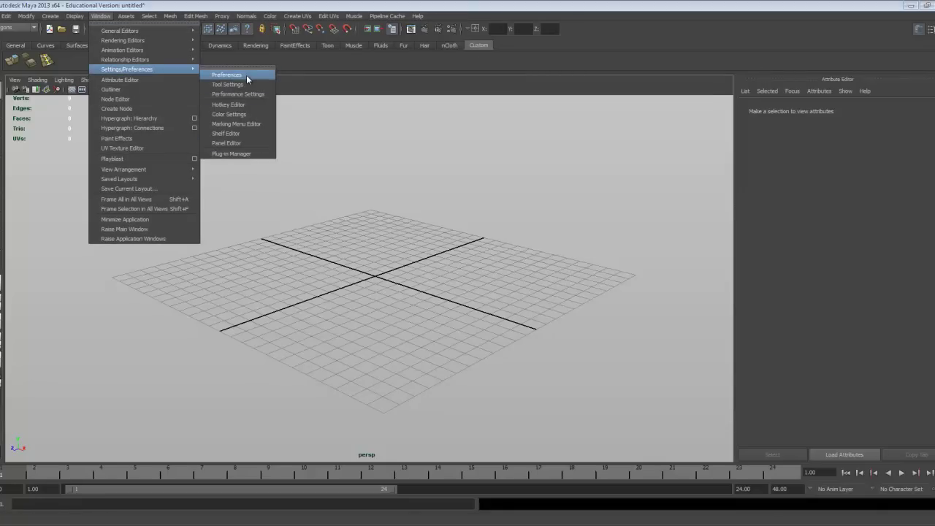
drag(283, 50, 447, 165)
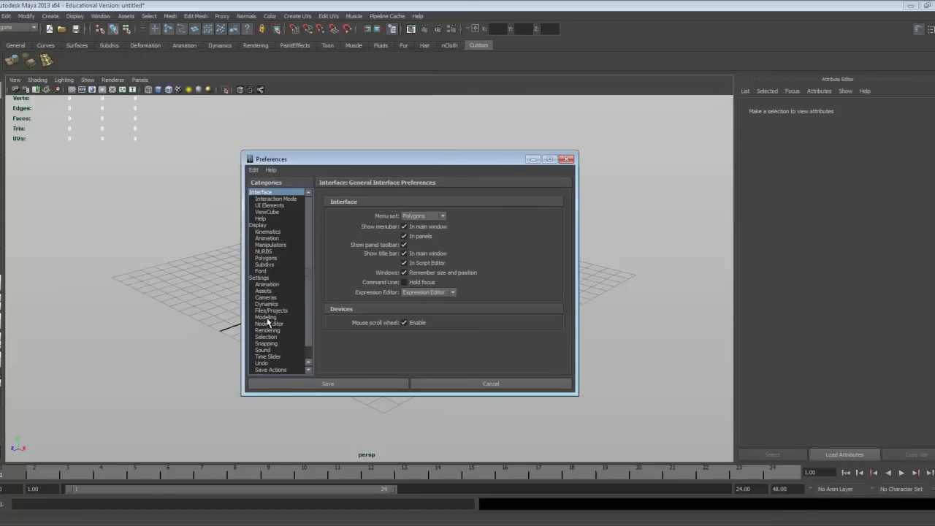
click(260, 279)
click(423, 249)
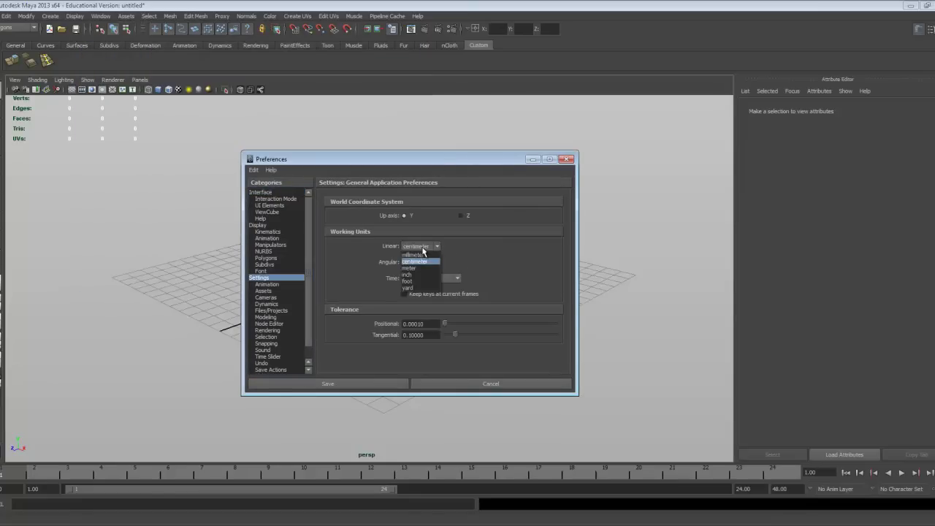
click(423, 269)
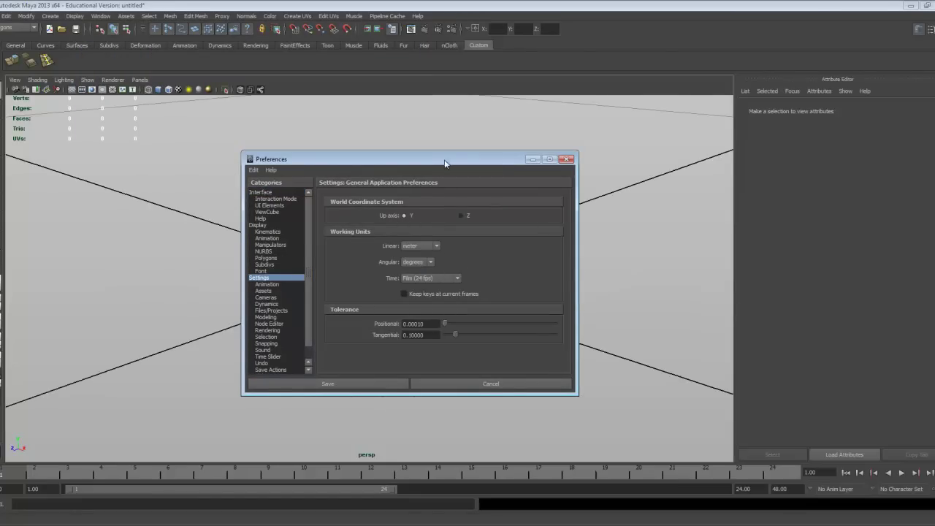
drag(444, 160, 439, 148)
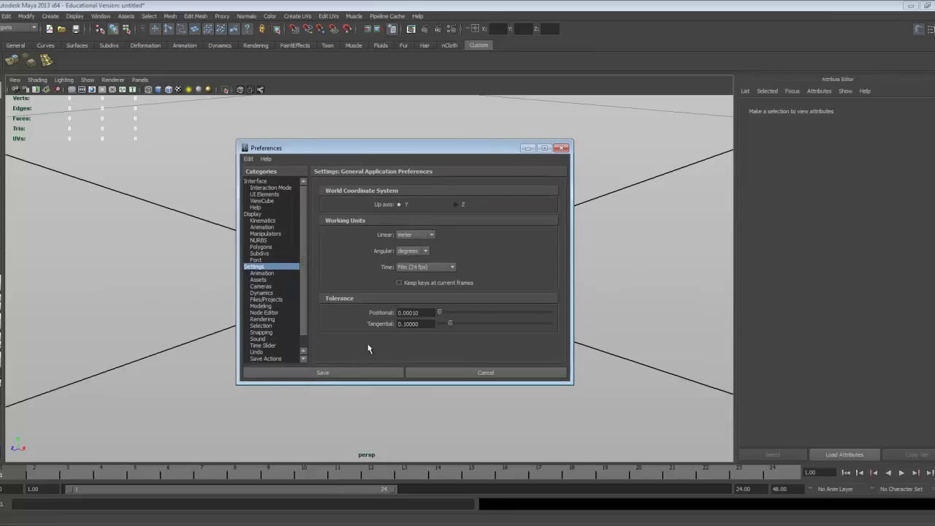
click(333, 372)
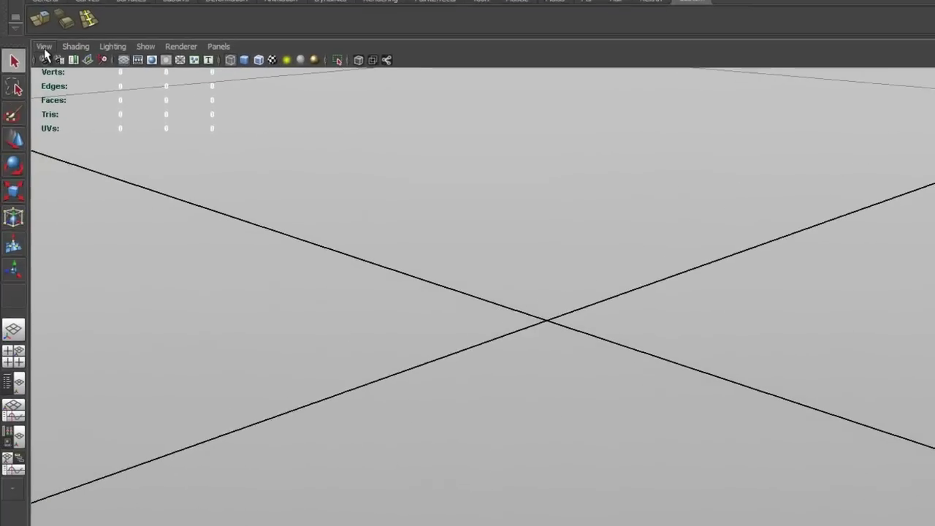
Switch to the four-view layout, select the top view's camera and set its Translate Y to 100
click(15, 81)
click(21, 92)
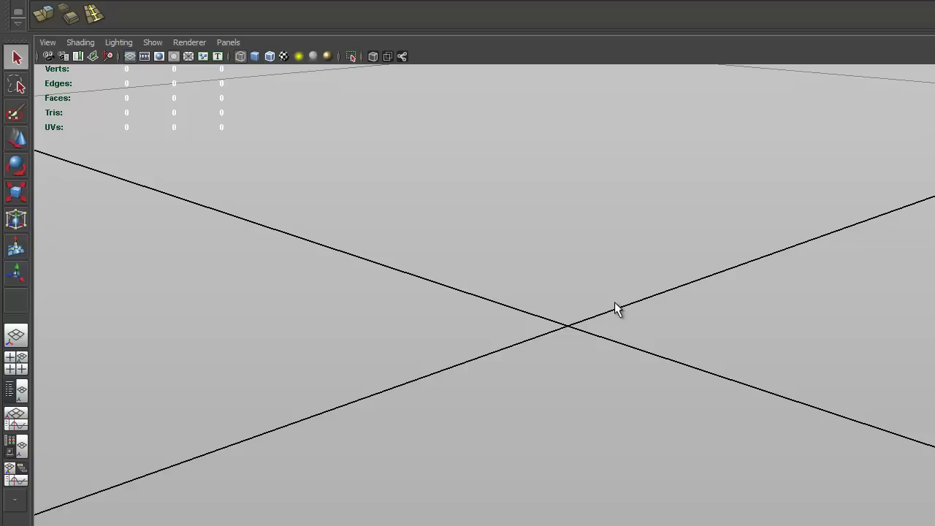
key(shift+f)
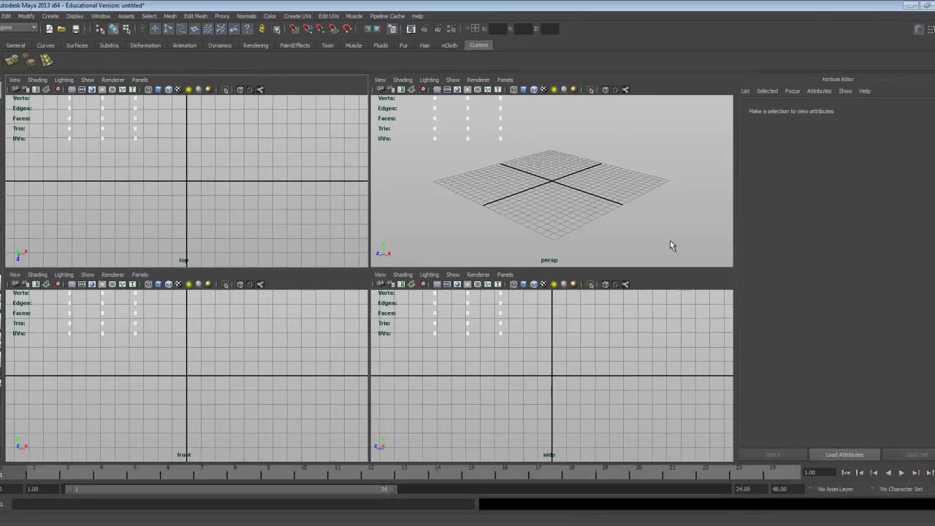
click(15, 80)
click(30, 95)
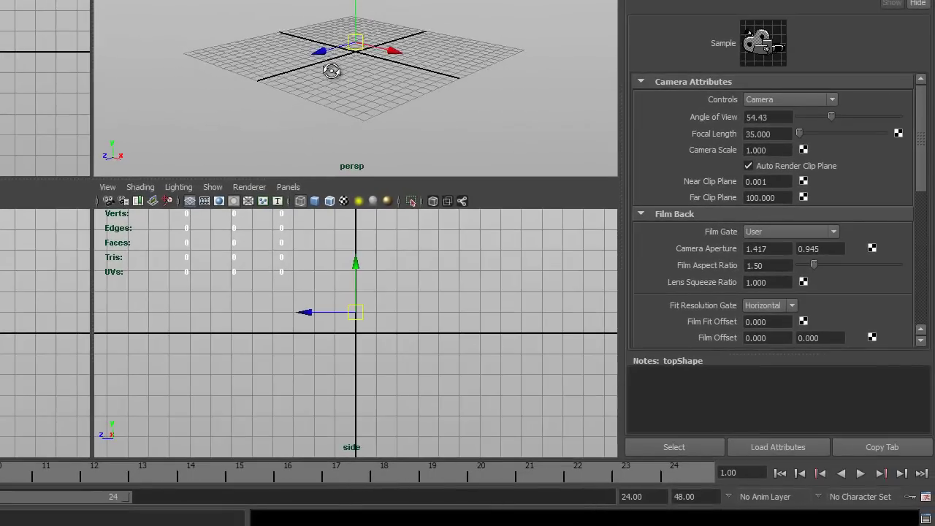
alt+drag(331, 71, 334, 57)
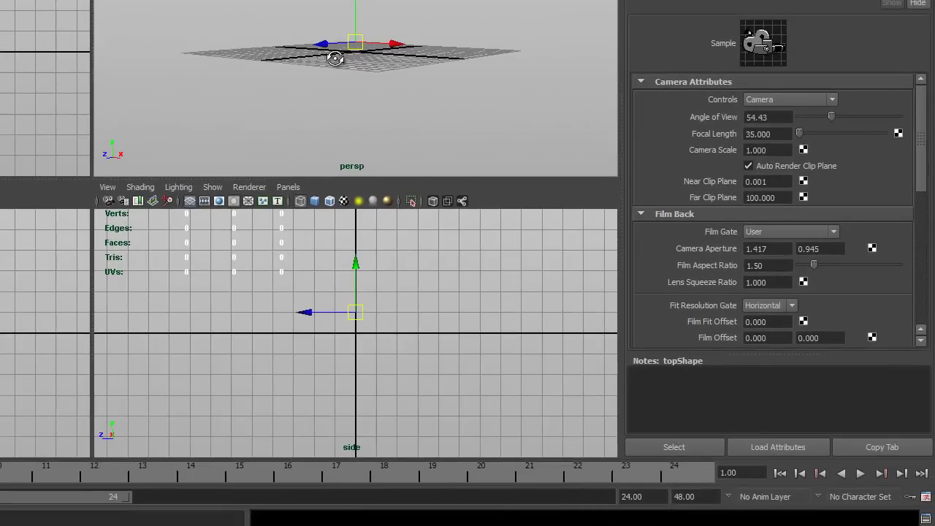
click(678, 1)
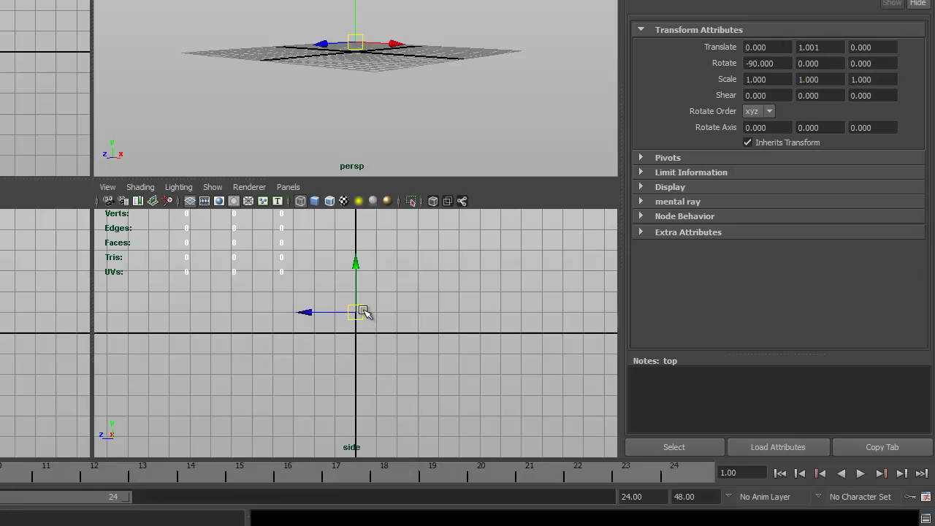
double_click(820, 47)
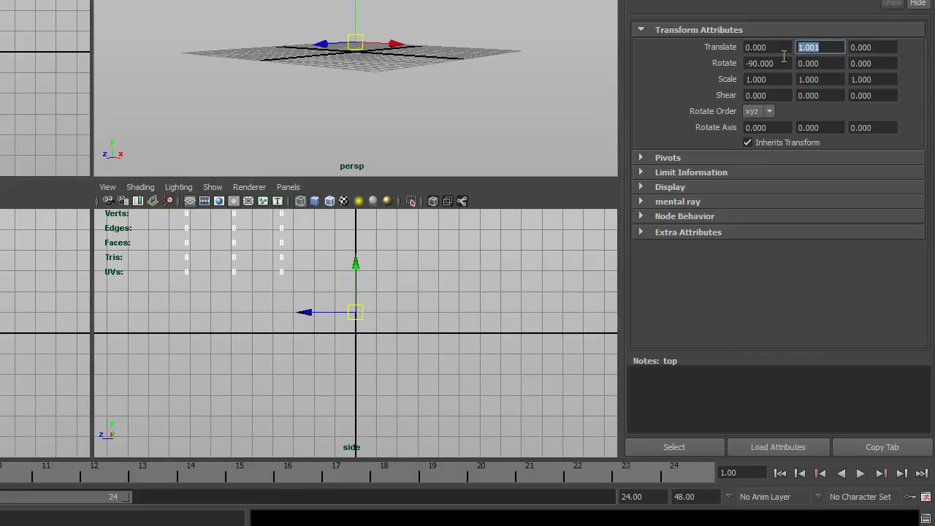
text(100)
key(Return)
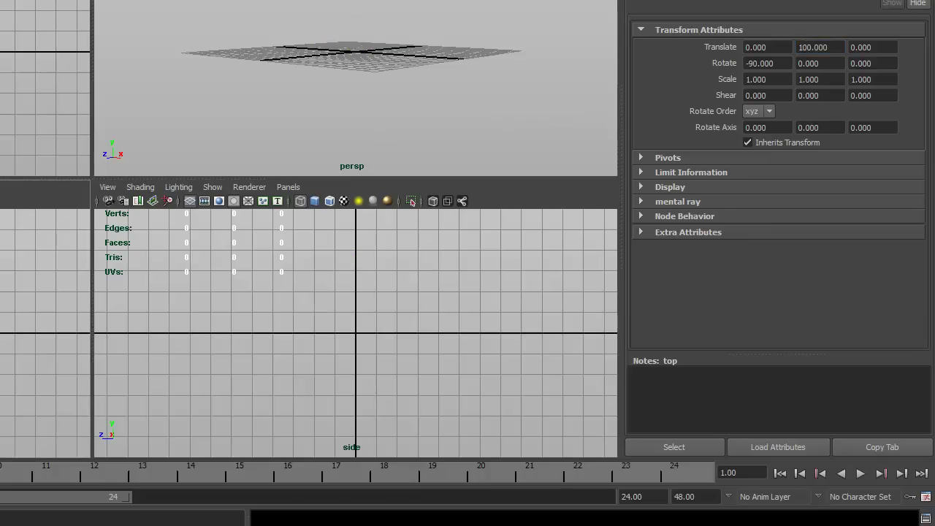
Set the front camera's Translate Z to 100
click(886, 47)
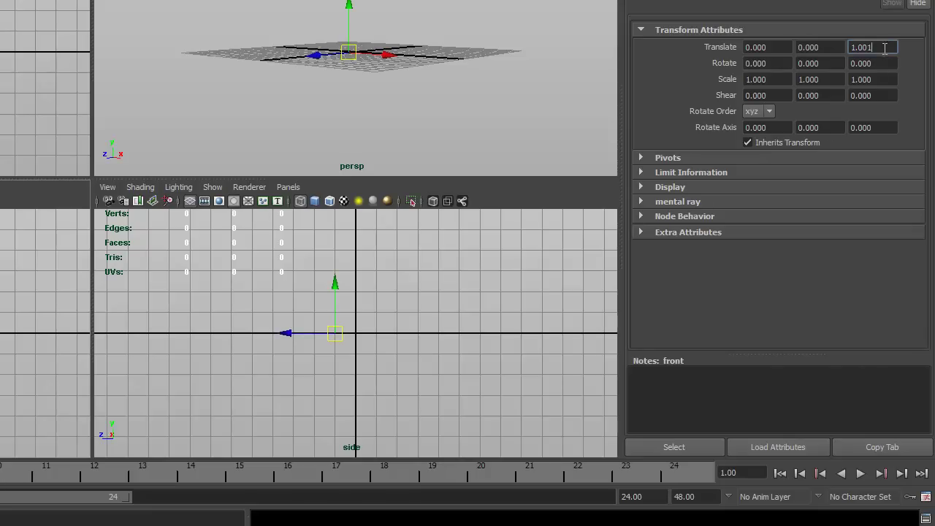
text(100)
key(Return)
Select the side view's camera and set its Translate X to 100
click(107, 187)
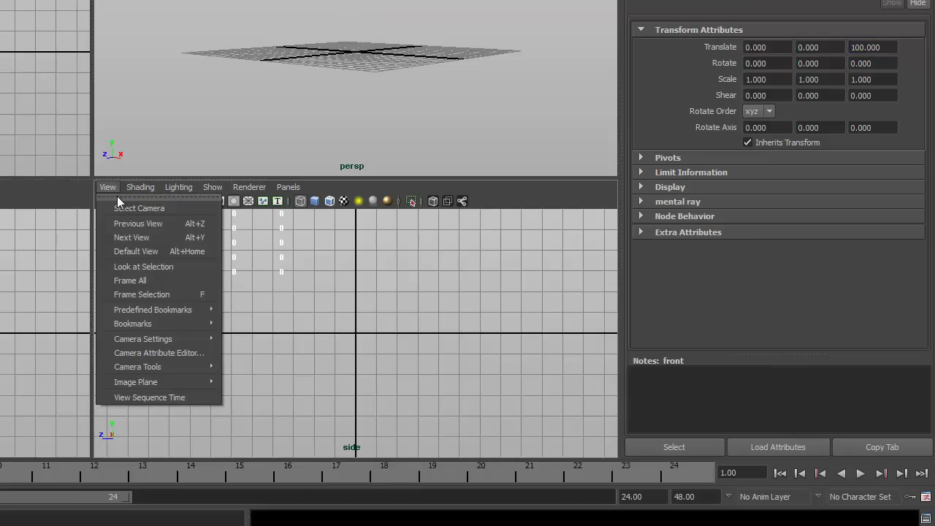
click(120, 209)
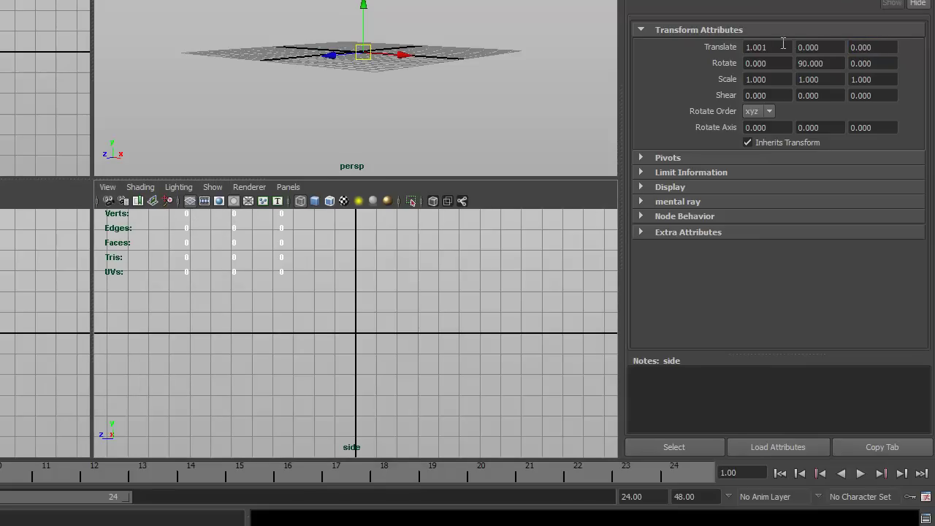
drag(785, 46, 662, 48)
text(100)
key(Return)
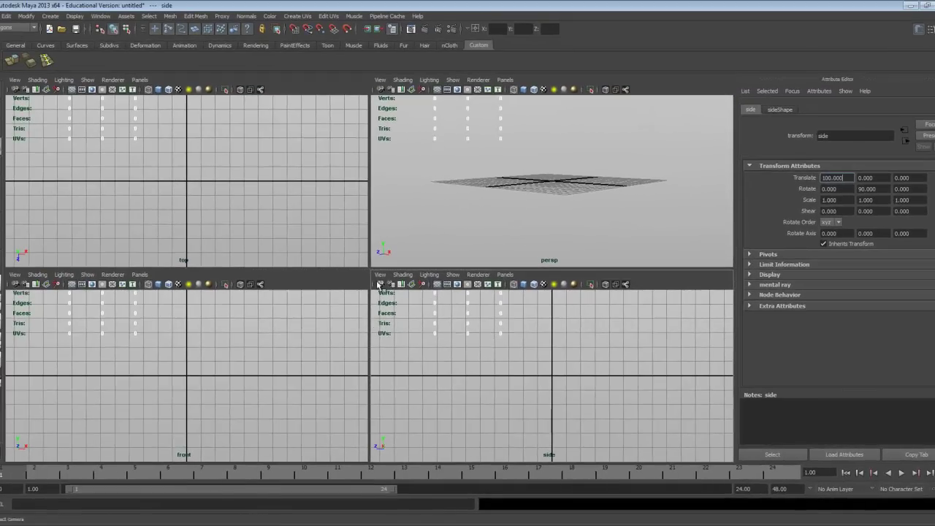
Set the side camera's Far Clip Plane to 1000 in its shape attributes
click(111, 191)
click(378, 280)
click(791, 110)
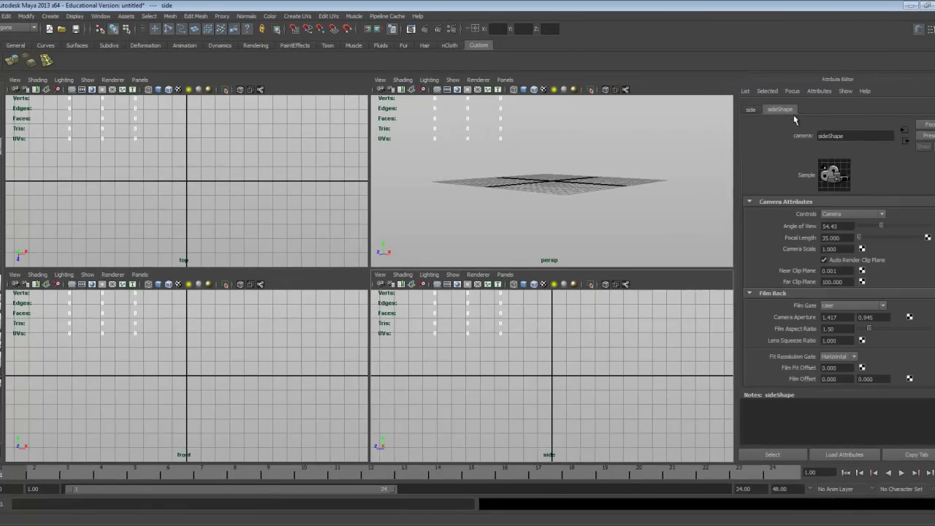
click(832, 281)
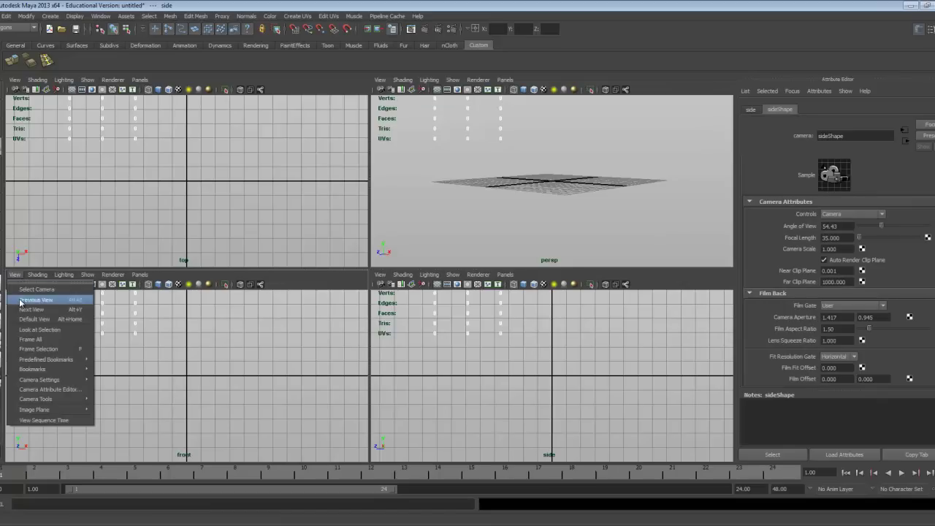
Set the Far Clip Plane of the front and top cameras to 1000 as well
click(20, 302)
click(830, 281)
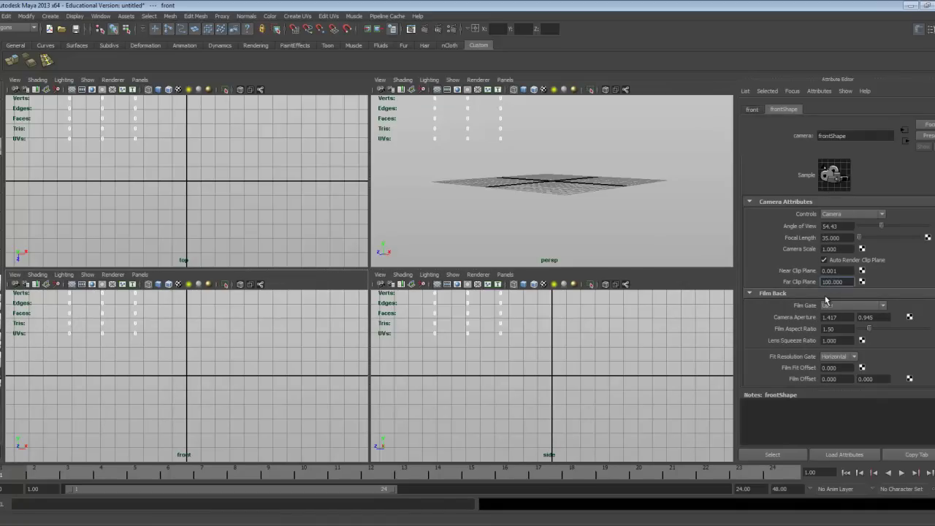
click(16, 80)
mouse_move(28, 187)
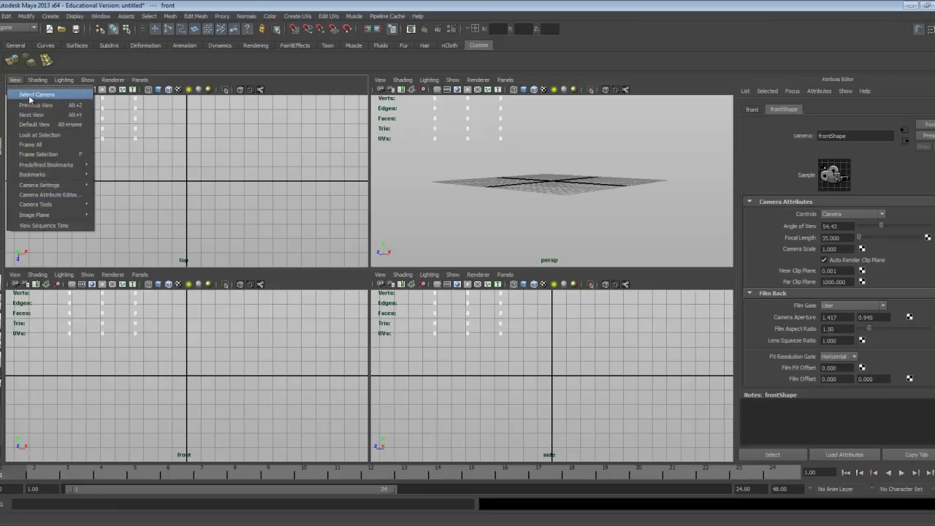
click(37, 94)
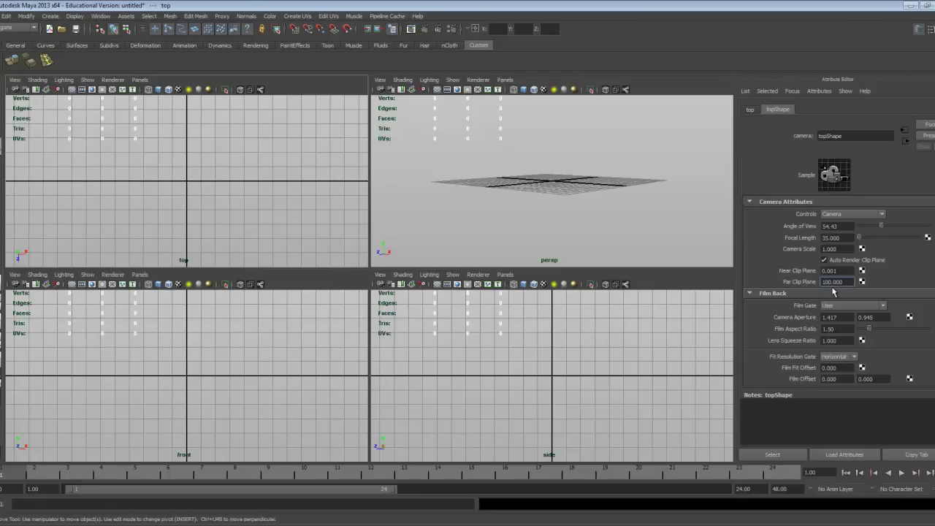
alt+drag(567, 202, 568, 211)
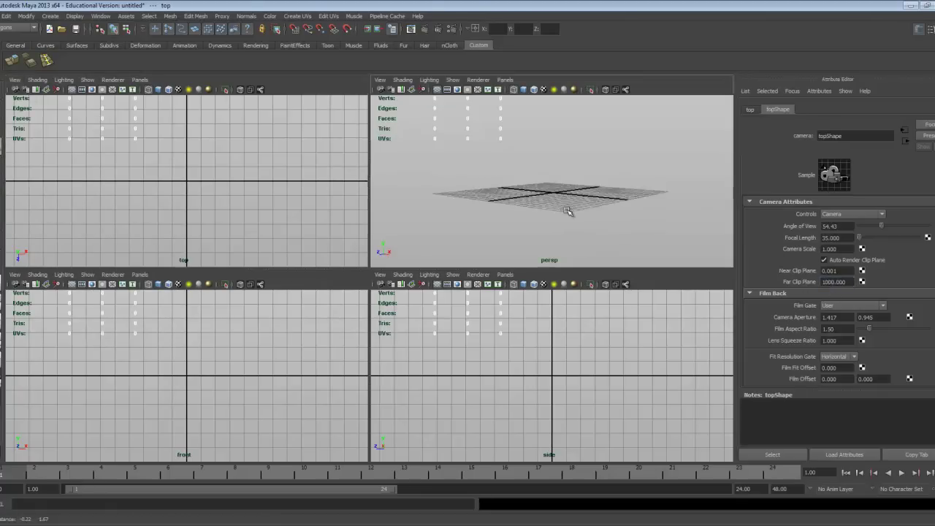
alt+click(207, 197)
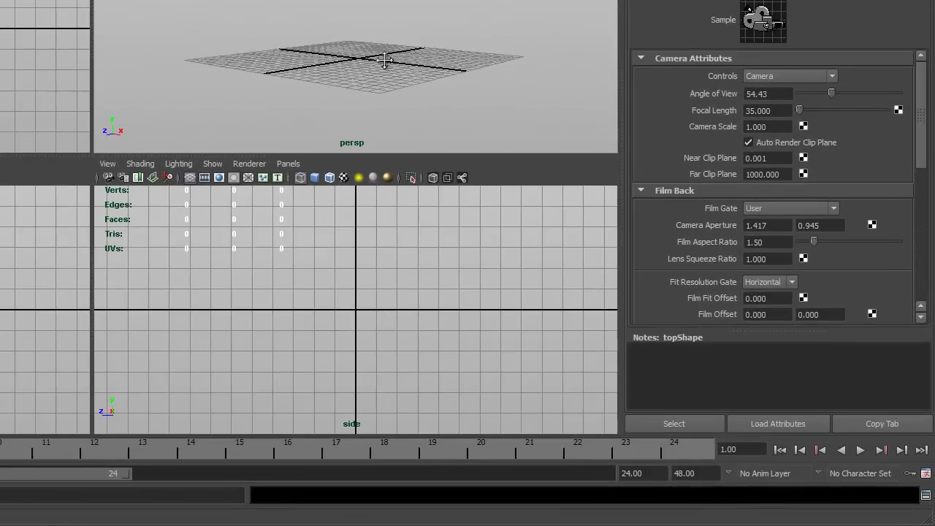
alt+drag(385, 47, 382, 63)
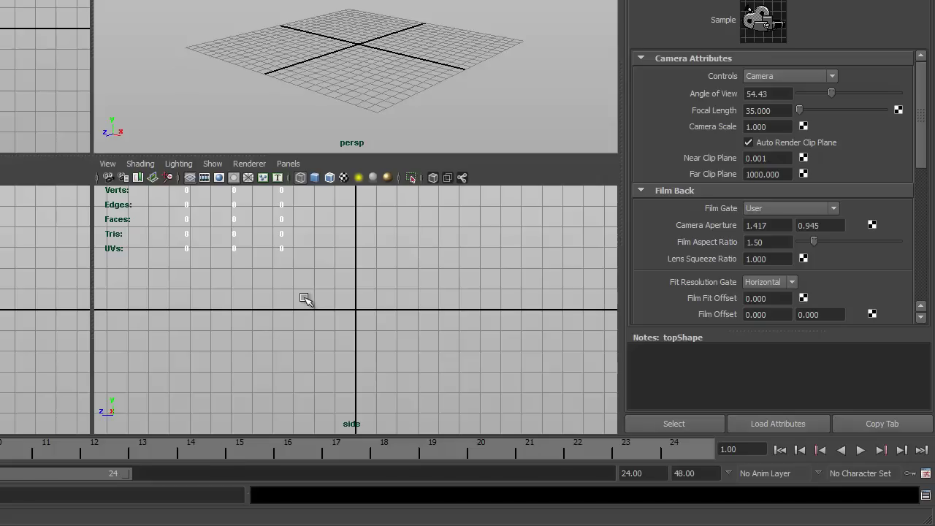
Maximize the side view and return the timeline to frame 1
key(space)
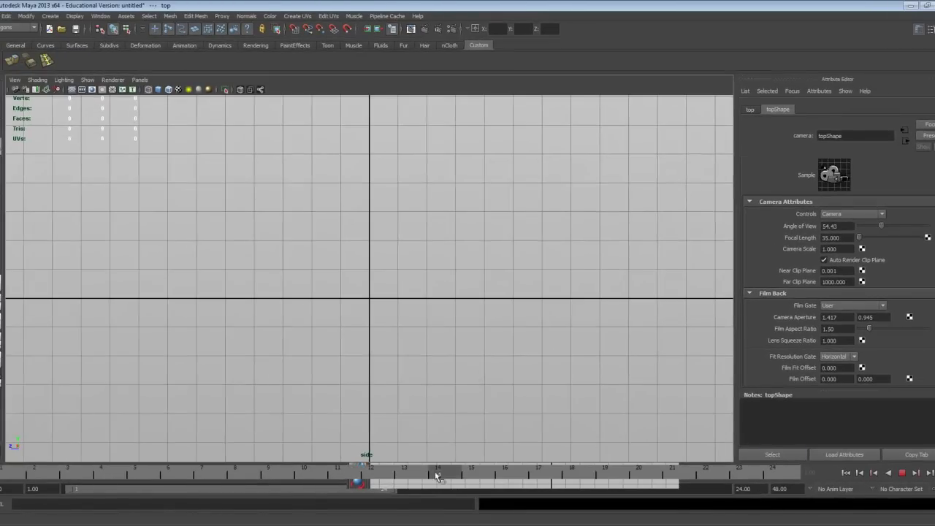
click(202, 471)
alt+middle_drag(347, 273, 348, 298)
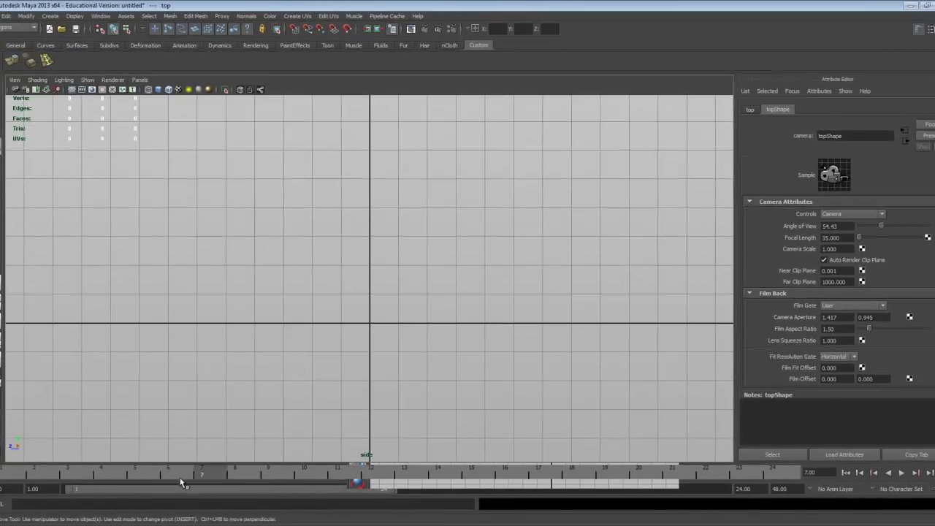
drag(200, 474, 16, 463)
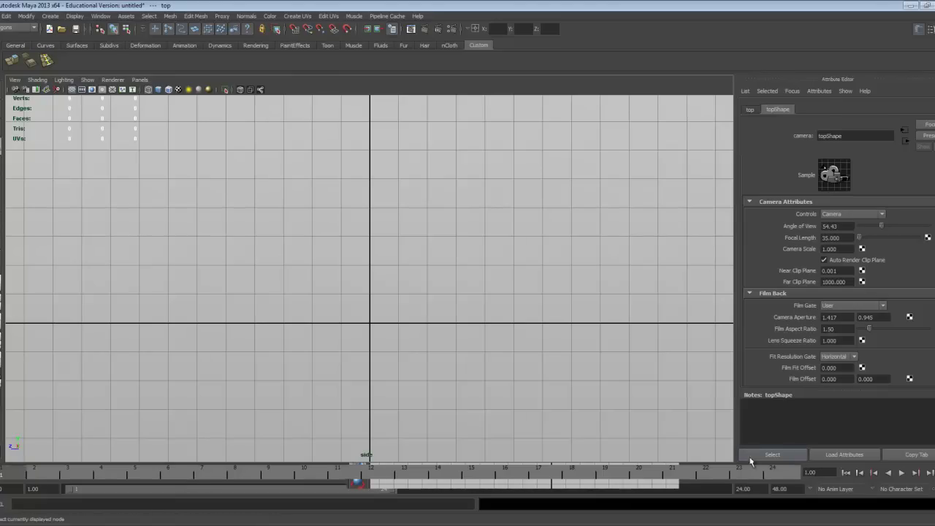
alt+middle_drag(334, 272, 349, 308)
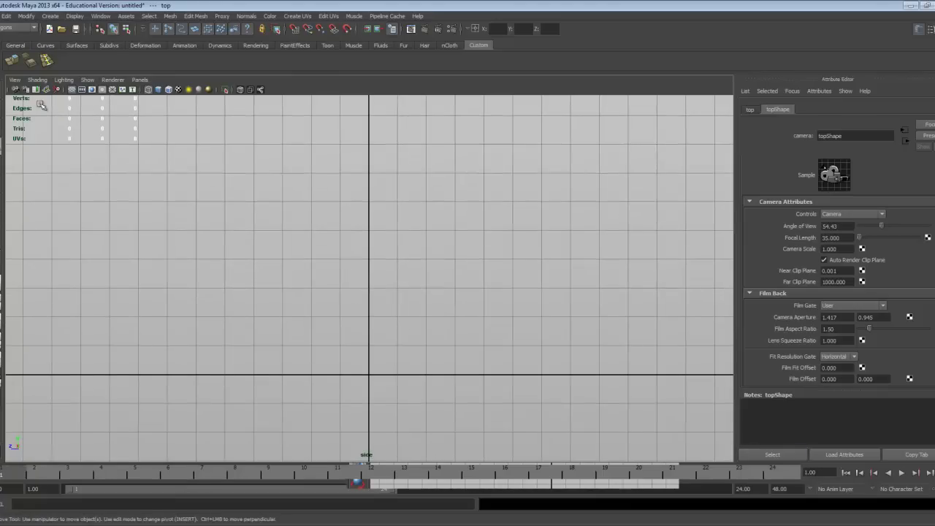
Import fsws6.jpg from the Fire_E project's sourceimages folder as an image plane in the side view
click(14, 81)
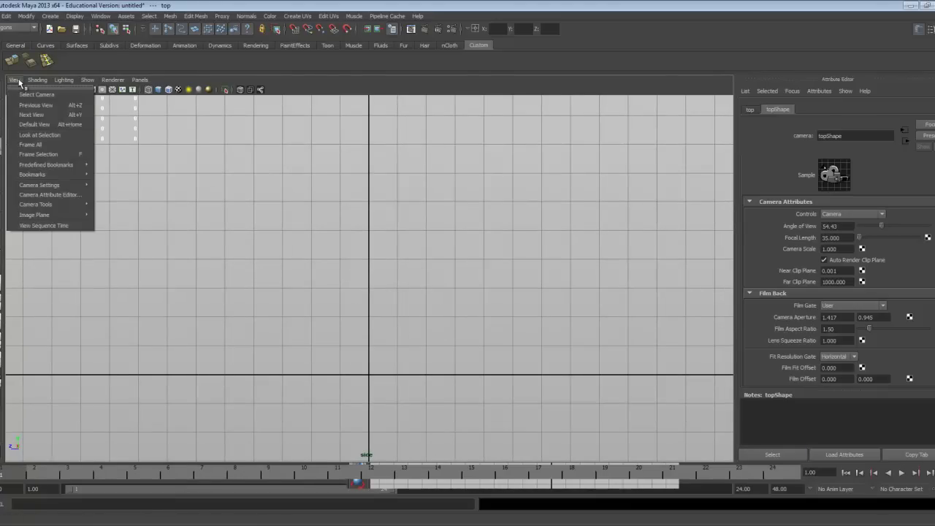
mouse_move(38, 217)
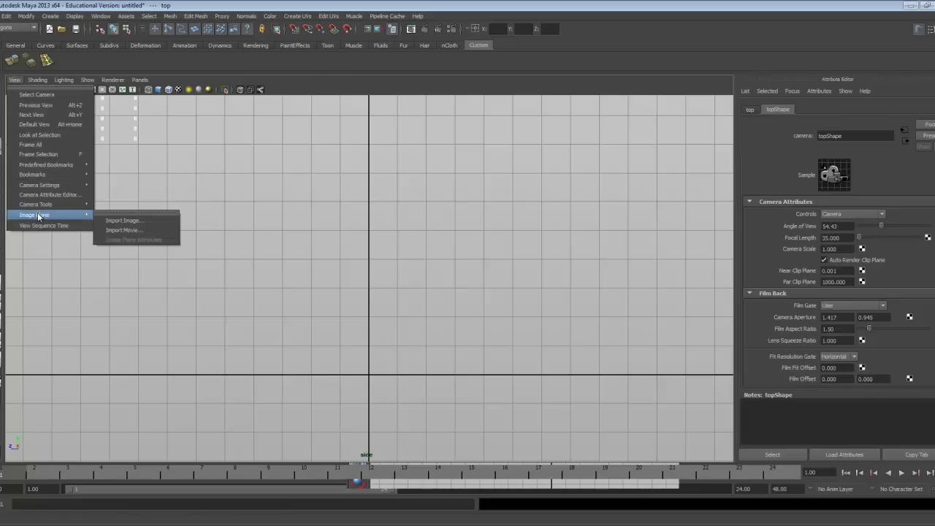
click(420, 241)
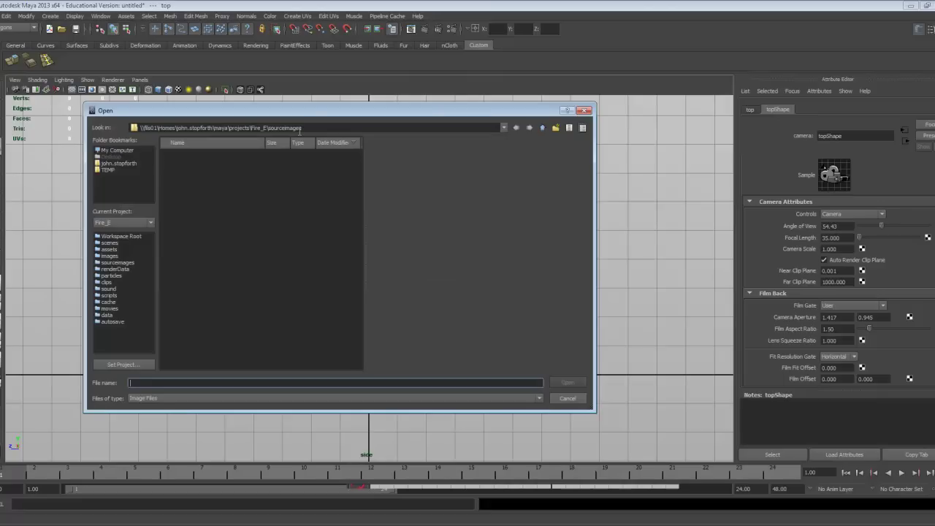
drag(300, 119, 404, 142)
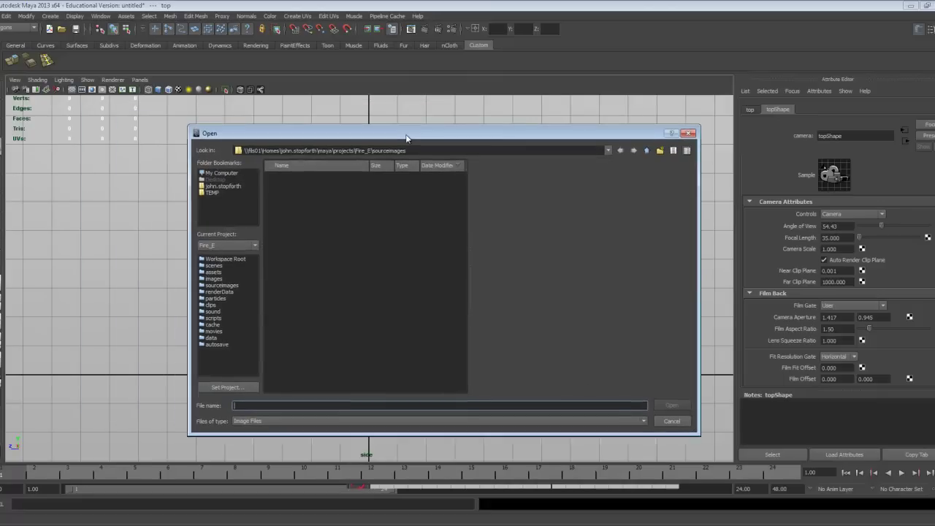
click(645, 151)
double_click(291, 178)
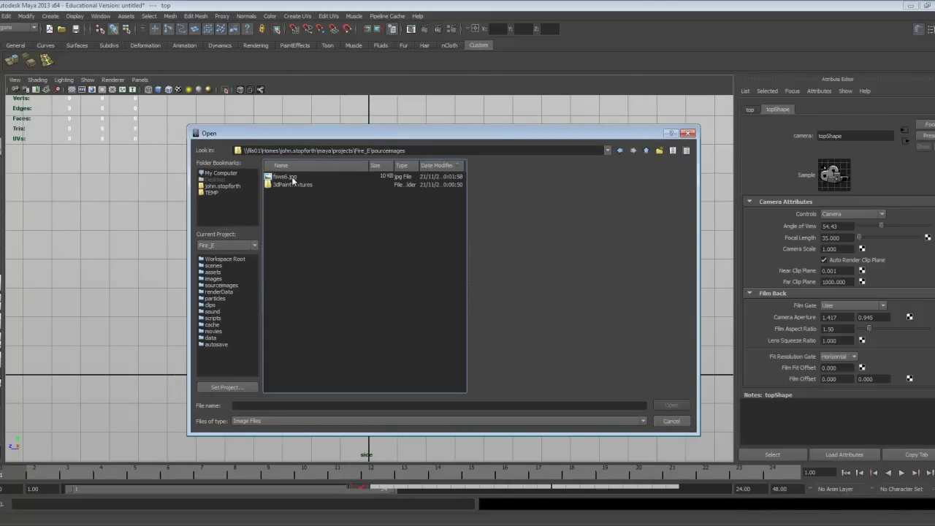
Load fsws6.jpg as the side view's image plane and frame the whole extinguisher picture
click(285, 176)
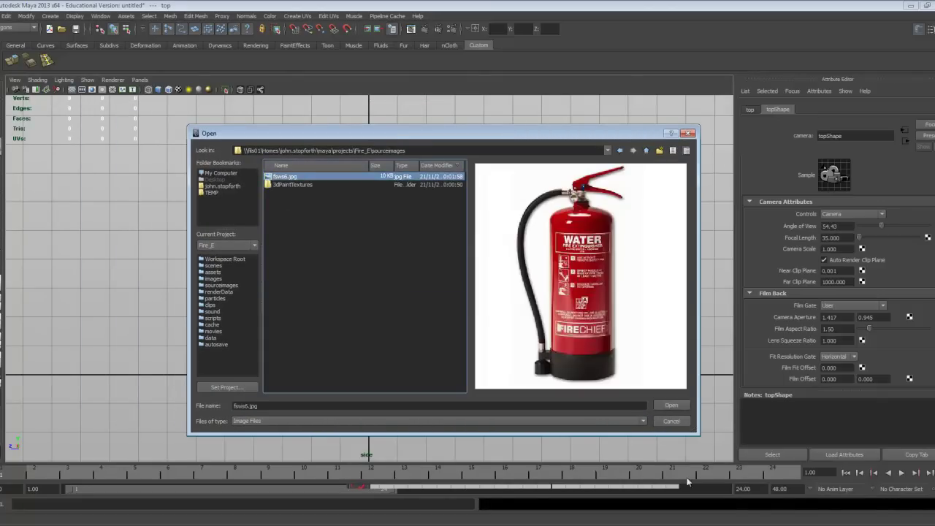
click(672, 405)
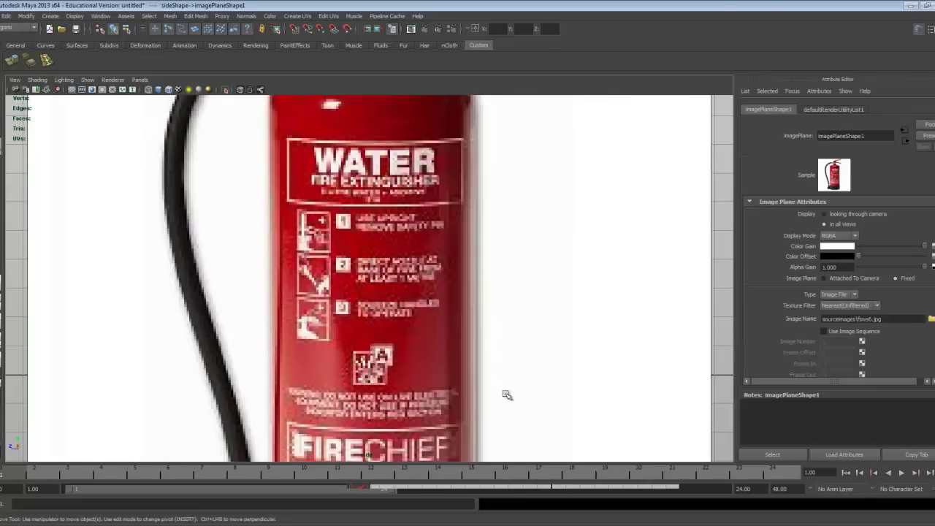
scroll(497, 389, down, 4)
scroll(496, 388, down, 2)
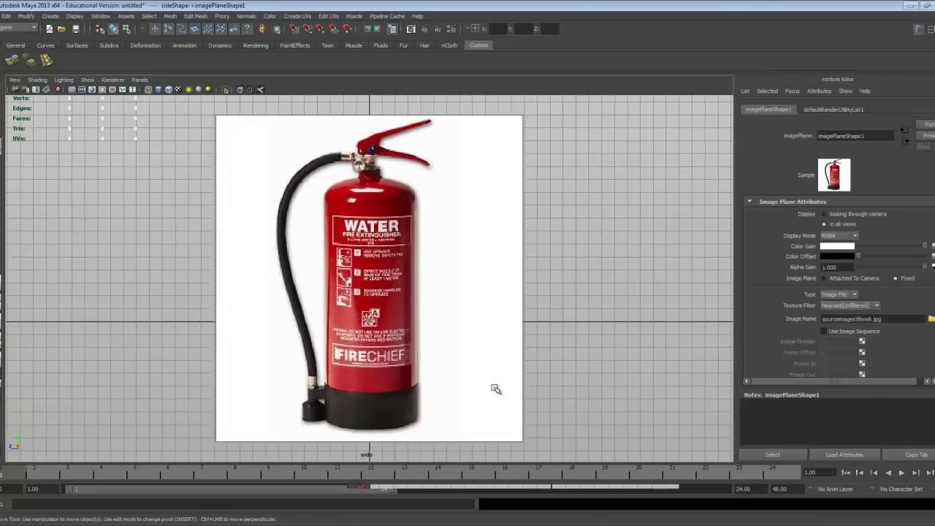
scroll(496, 389, down, 2)
scroll(501, 374, down, 1)
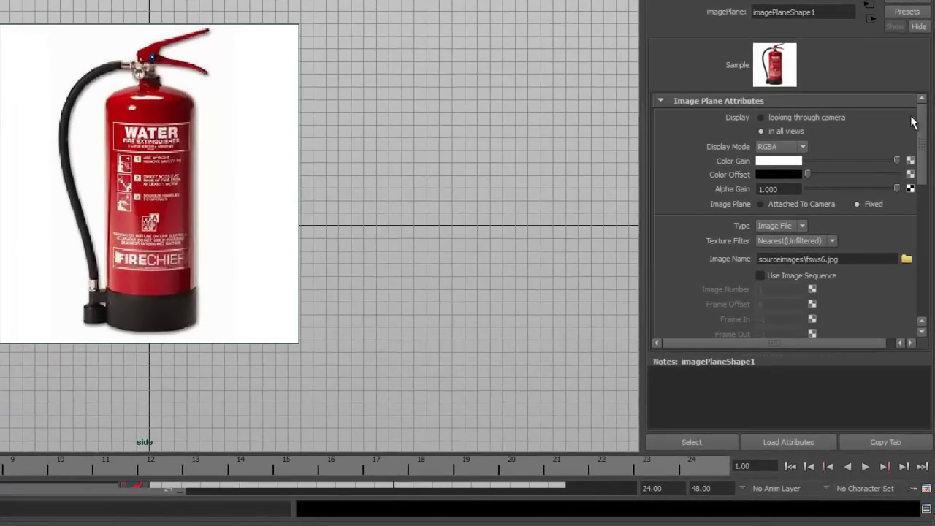
Return to the four-view layout and bring the perspective view closer to the grid
key(space)
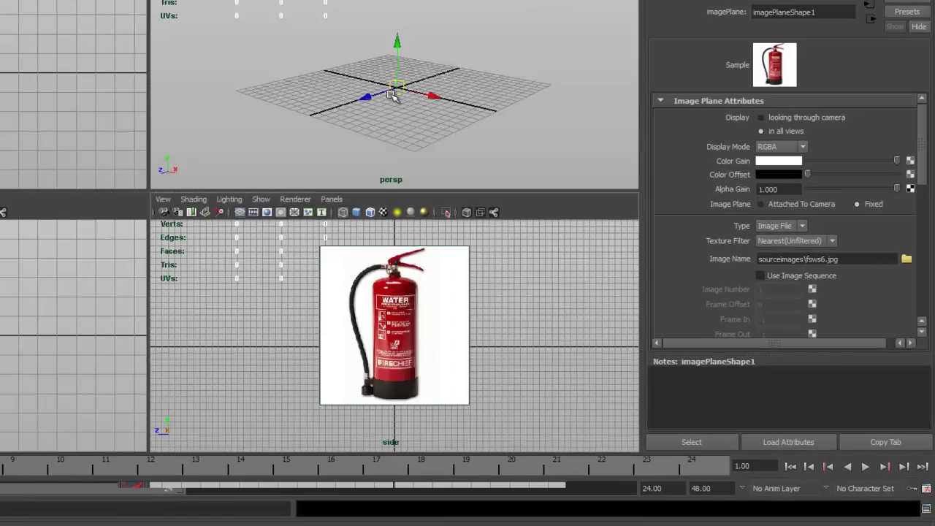
alt+drag(392, 95, 405, 95)
alt+right_drag(405, 95, 549, 119)
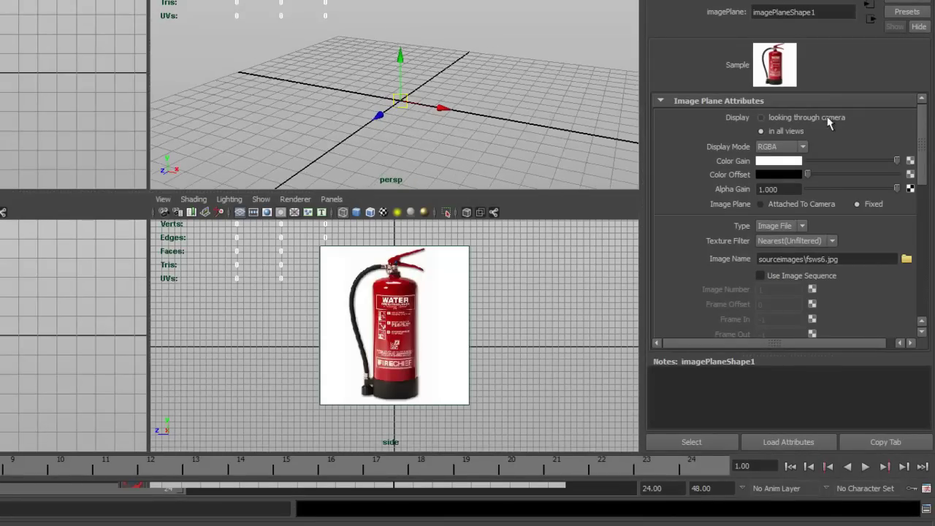
Set the image plane's display to looking through camera and check the effect in the perspective view
click(776, 121)
alt+drag(469, 123, 419, 104)
alt+right_drag(419, 104, 666, 138)
alt+middle_drag(432, 166, 428, 127)
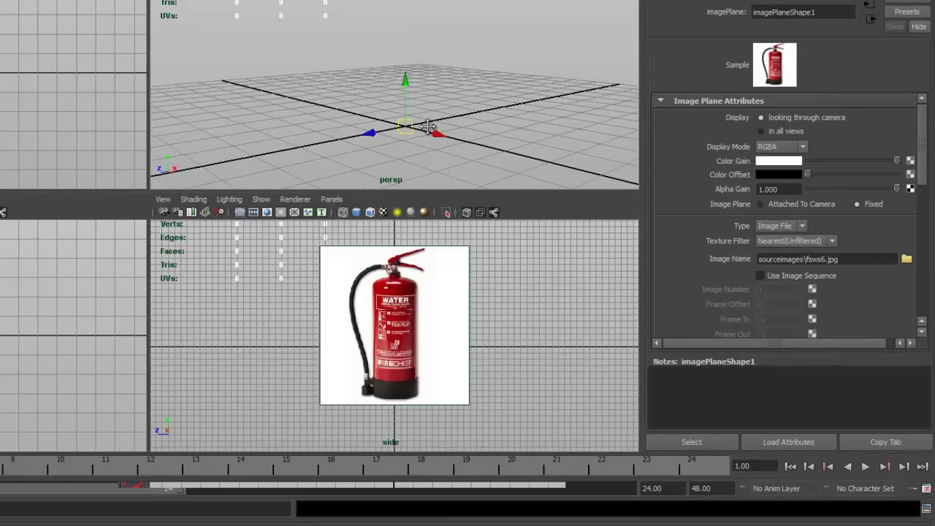
alt+drag(428, 126, 476, 119)
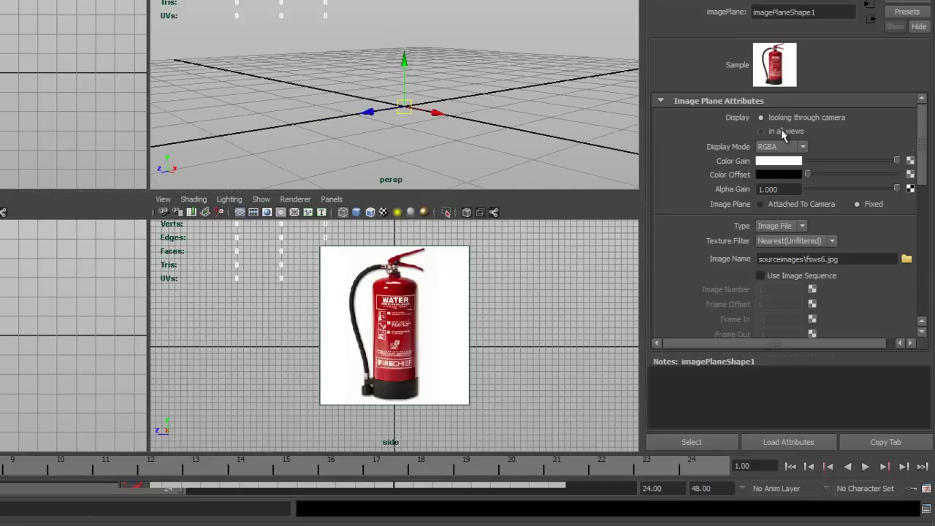
Set the image plane to display in all views and lower its Alpha Gain to about 0.359
click(783, 133)
alt+middle_drag(451, 155, 447, 131)
alt+right_drag(463, 270, 609, 293)
alt+middle_drag(585, 292, 590, 315)
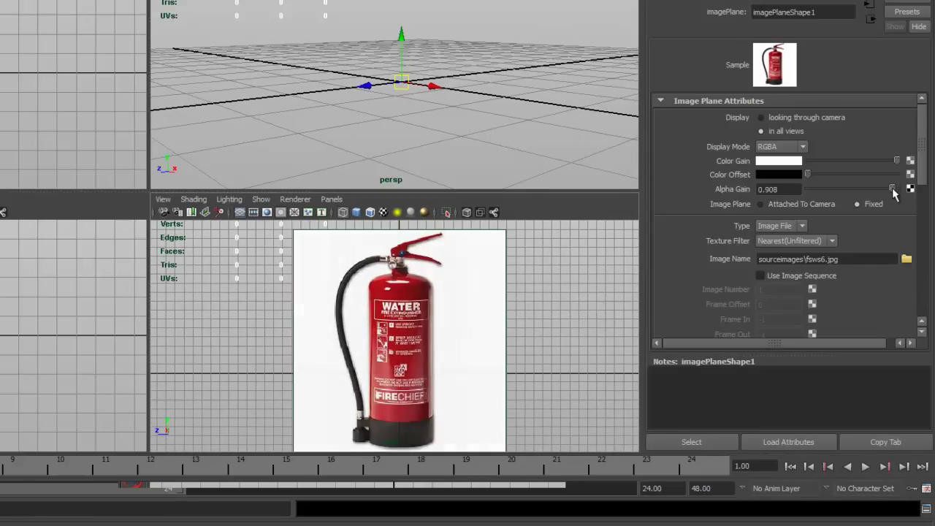
drag(897, 189, 870, 194)
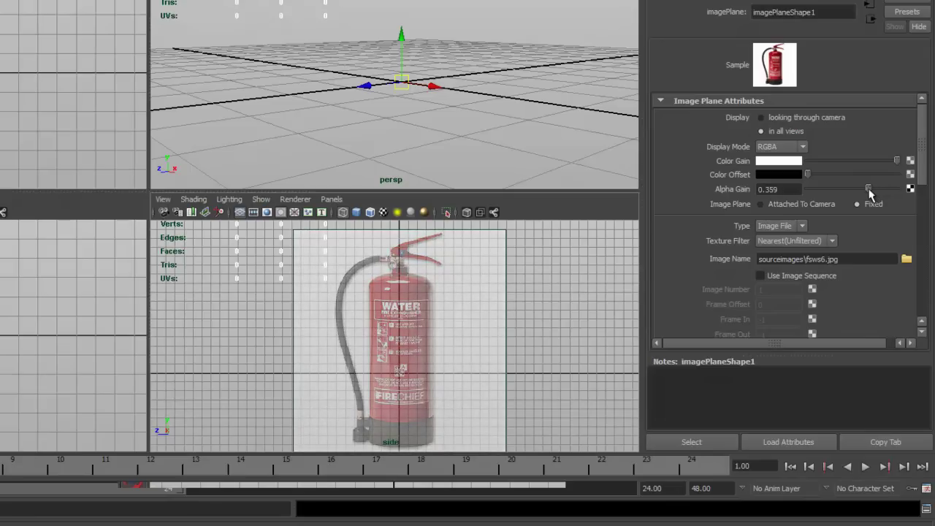
alt+drag(373, 57, 395, 67)
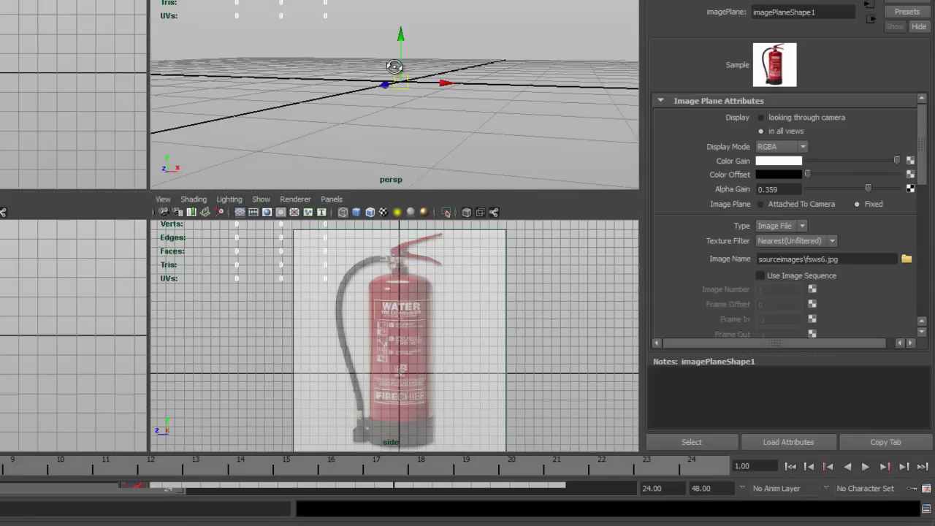
alt+right_drag(394, 66, 198, 63)
alt+drag(362, 64, 364, 109)
alt+right_drag(369, 111, 423, 114)
alt+middle_drag(422, 114, 379, 84)
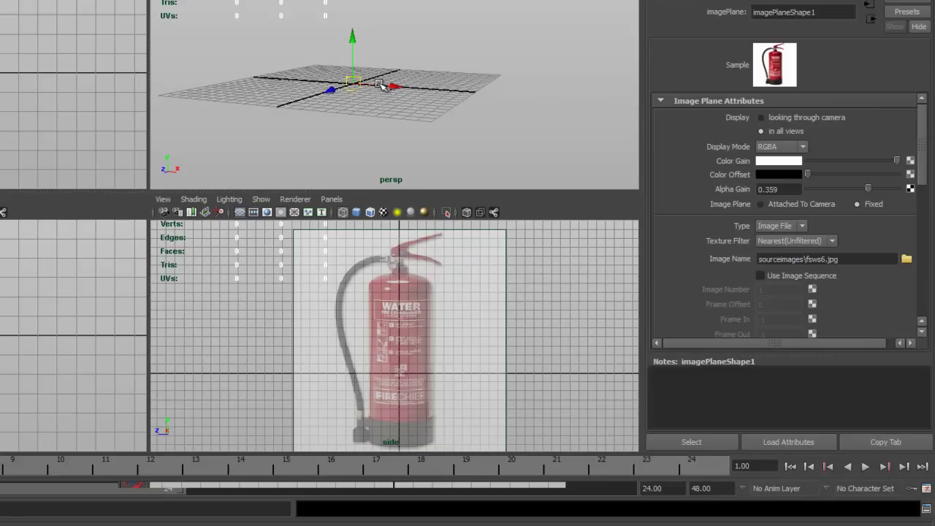
alt+drag(359, 79, 337, 76)
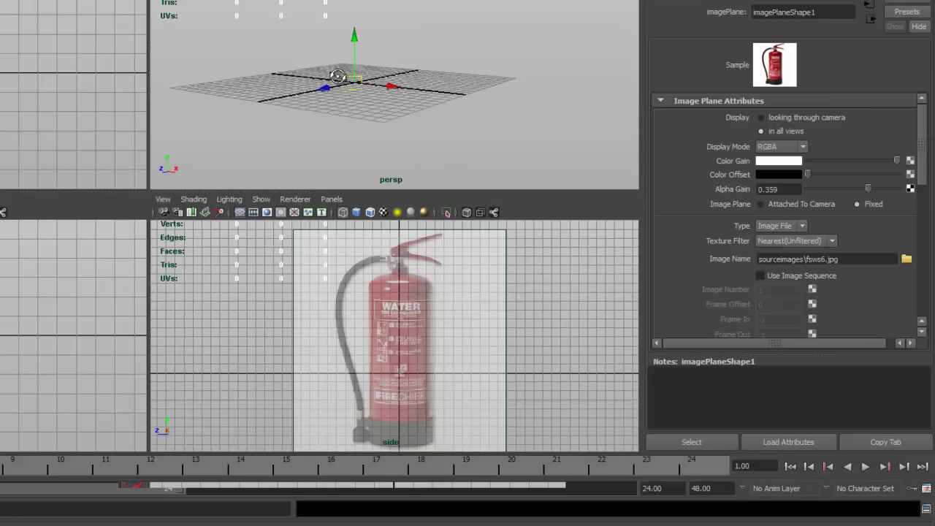
alt+right_drag(340, 76, 496, 113)
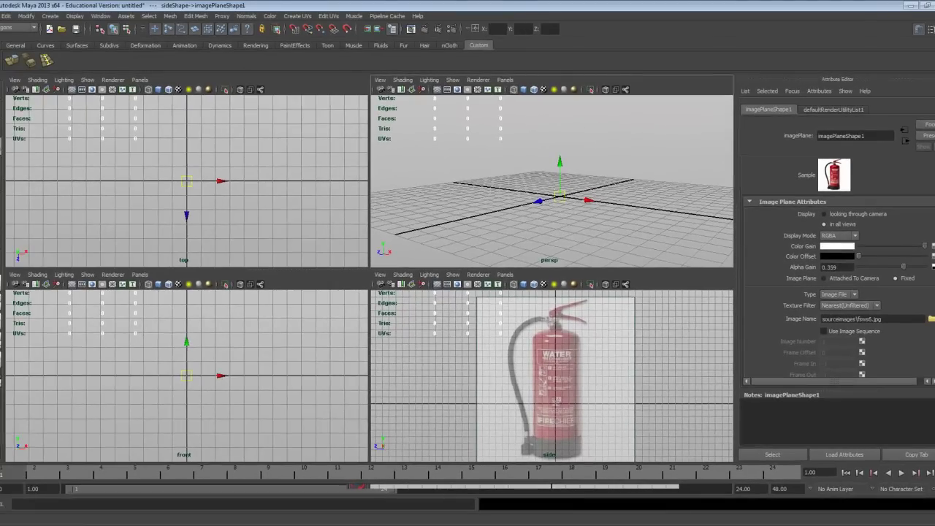
Offset the image plane from the grid along X, trying an Image Center X of 20 and settling on -20
scroll(839, 287, down, 5)
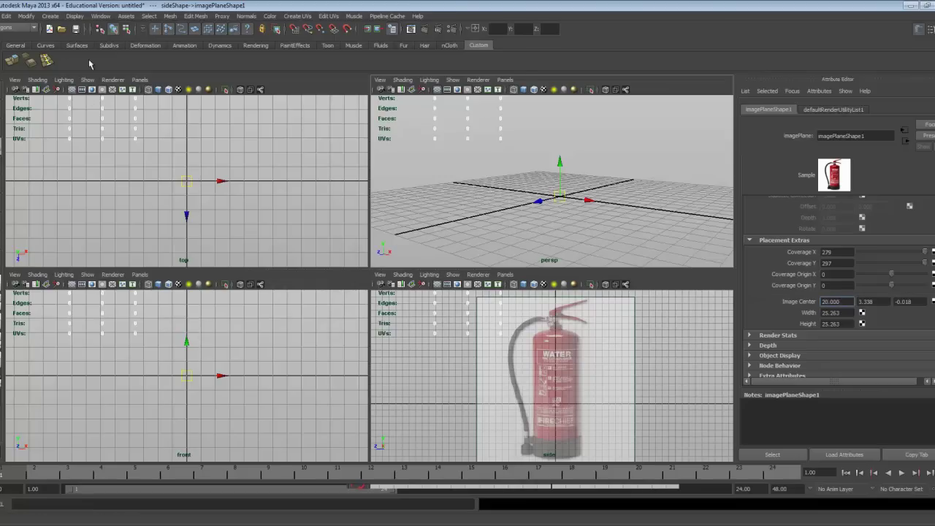
alt+middle_drag(564, 217, 606, 213)
alt+right_drag(607, 214, 420, 198)
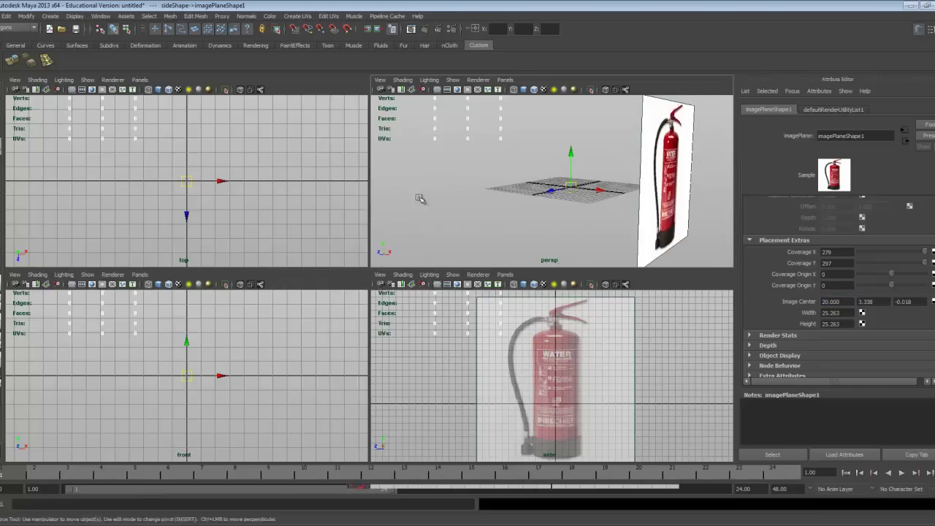
alt+drag(420, 198, 471, 195)
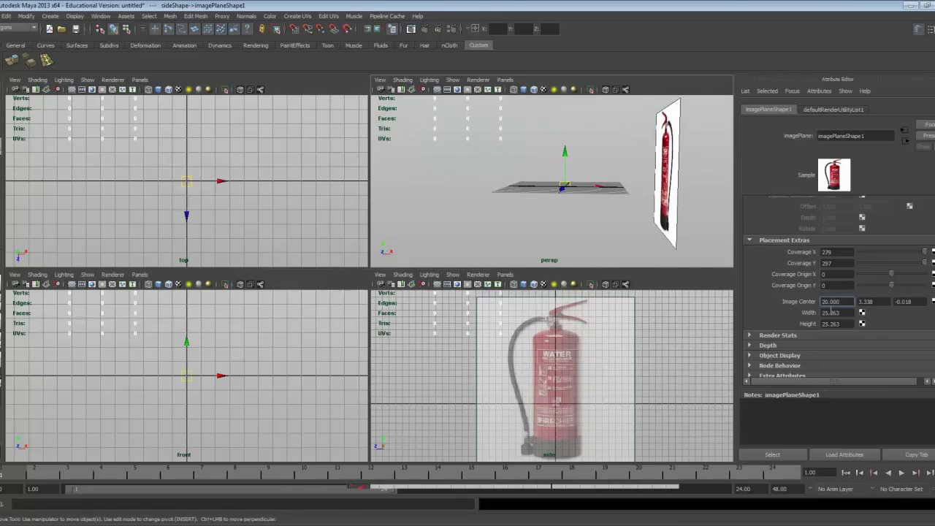
key(Return)
alt+drag(493, 192, 578, 182)
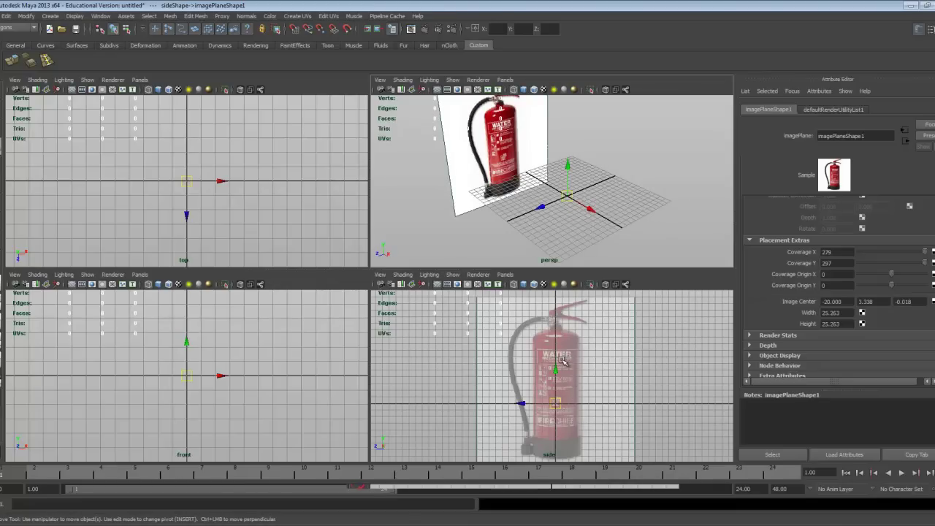
Set the image plane's Width to 2 in its placement attributes and check its size in the side view
click(888, 301)
click(824, 312)
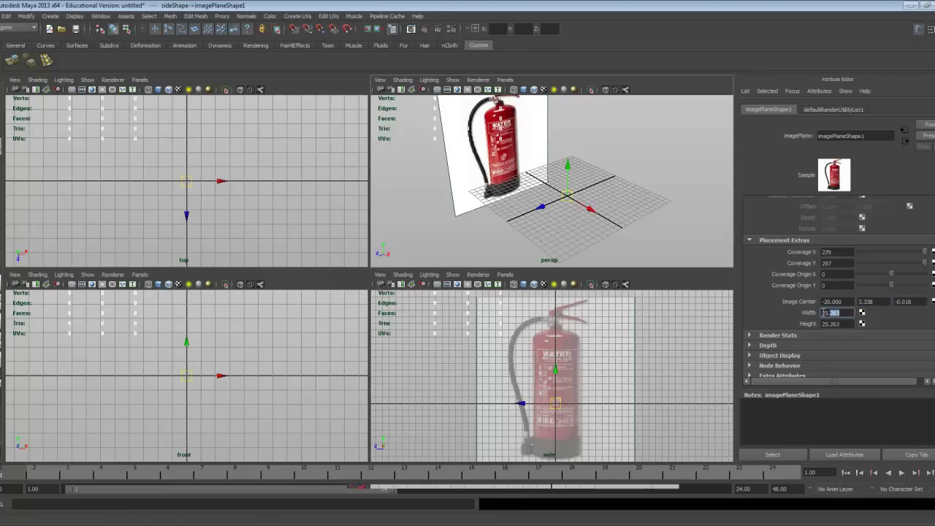
text(2)
key(Return)
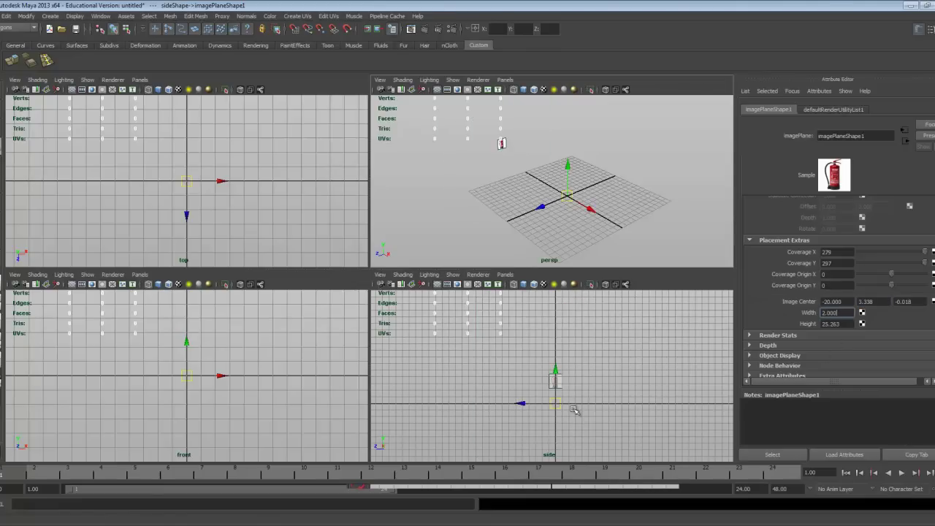
alt+middle_drag(574, 410, 555, 377)
alt+right_drag(556, 377, 723, 422)
alt+middle_drag(541, 347, 576, 434)
alt+middle_drag(548, 376, 548, 405)
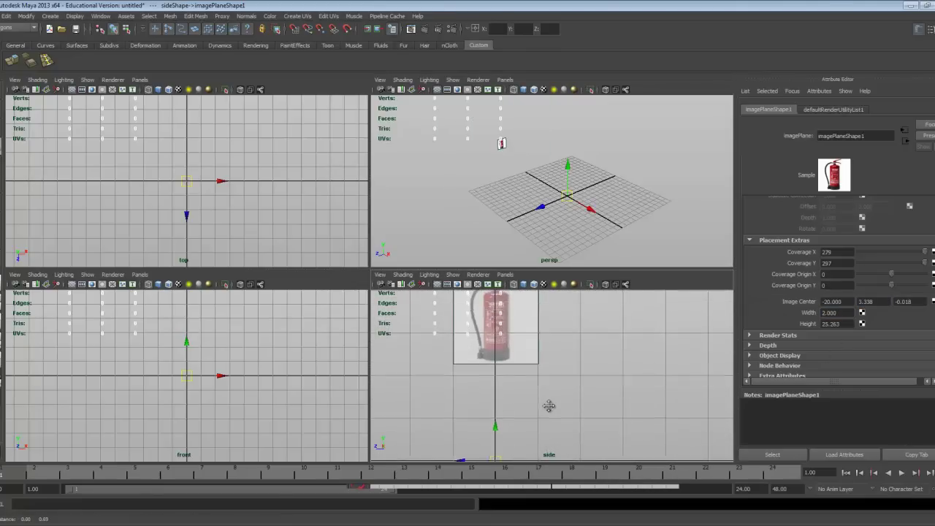
scroll(548, 406, down, 4)
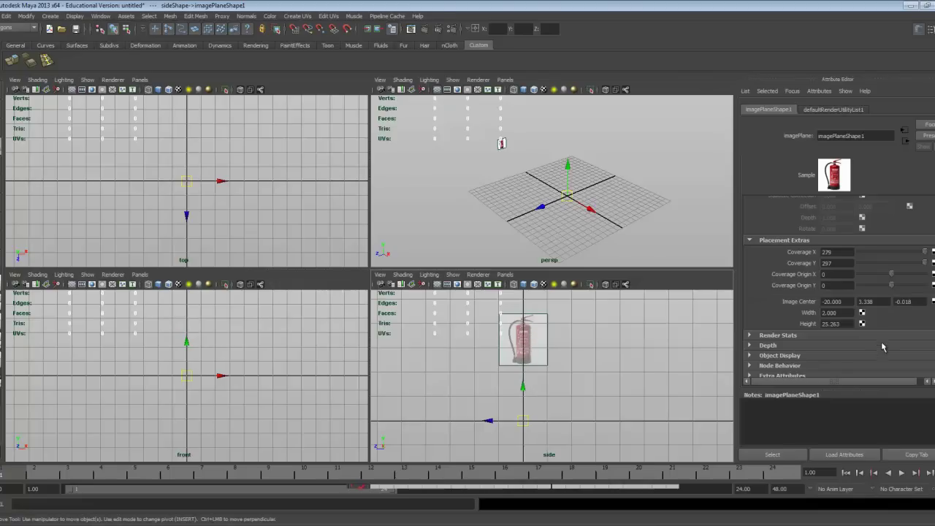
Set the image plane's Width to 1.25 and compare it with the side view grid
click(844, 312)
key(Return)
scroll(576, 367, up, 3)
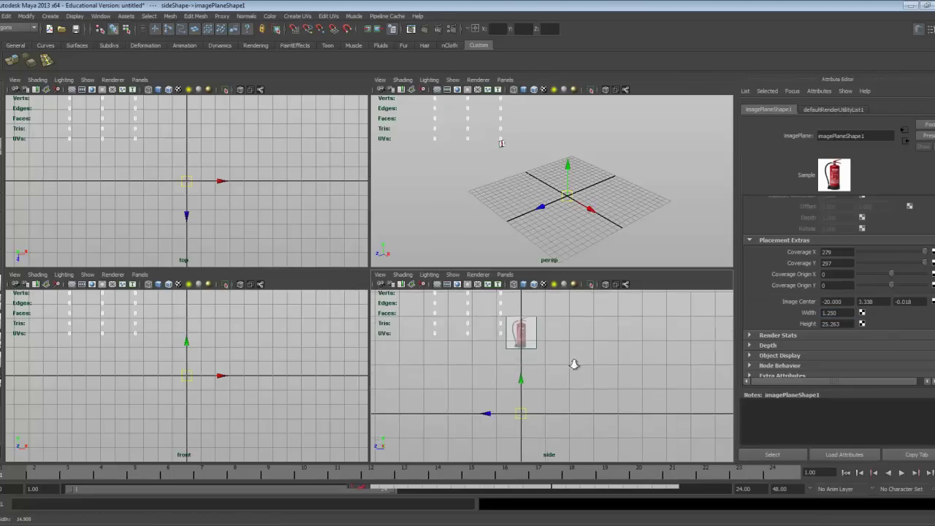
scroll(621, 394, down, 3)
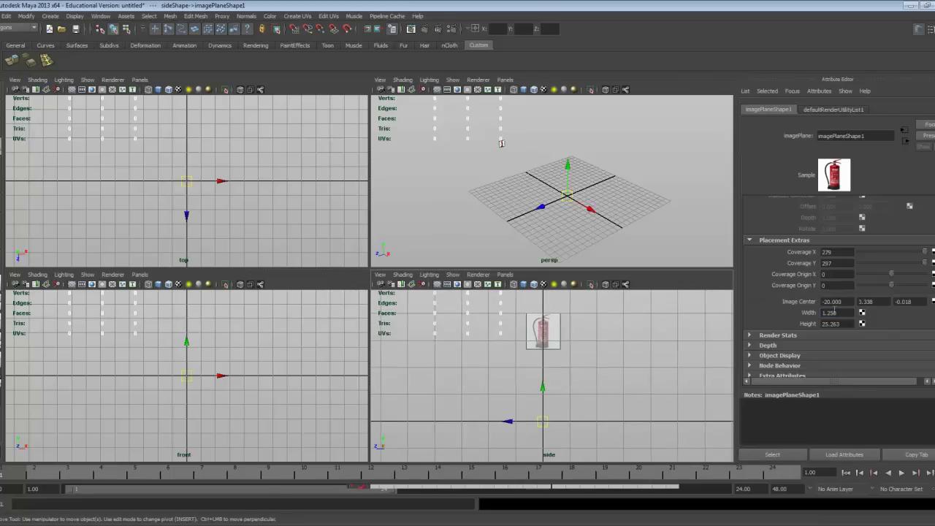
Set the image plane's Image Center Y to 0 to centre it vertically on the origin
double_click(862, 301)
key(Return)
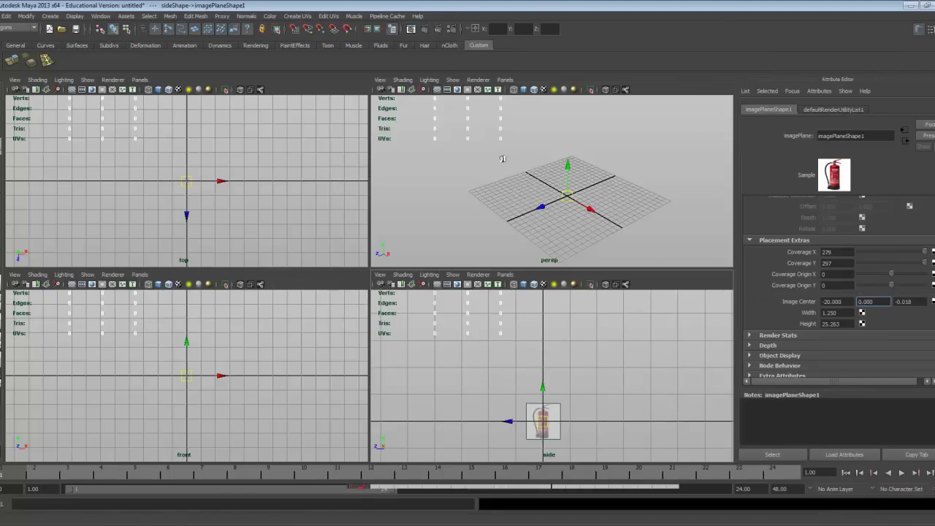
alt+middle_drag(572, 430, 552, 373)
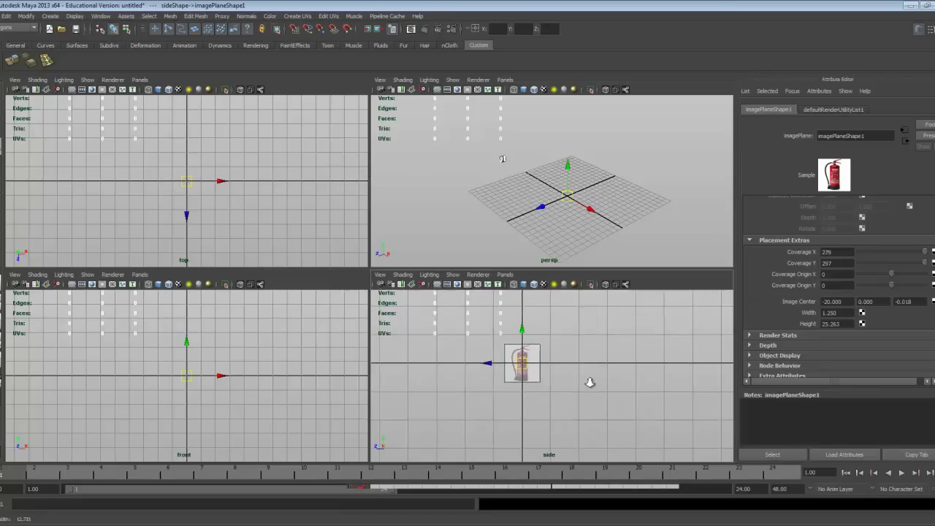
alt+right_drag(588, 382, 651, 390)
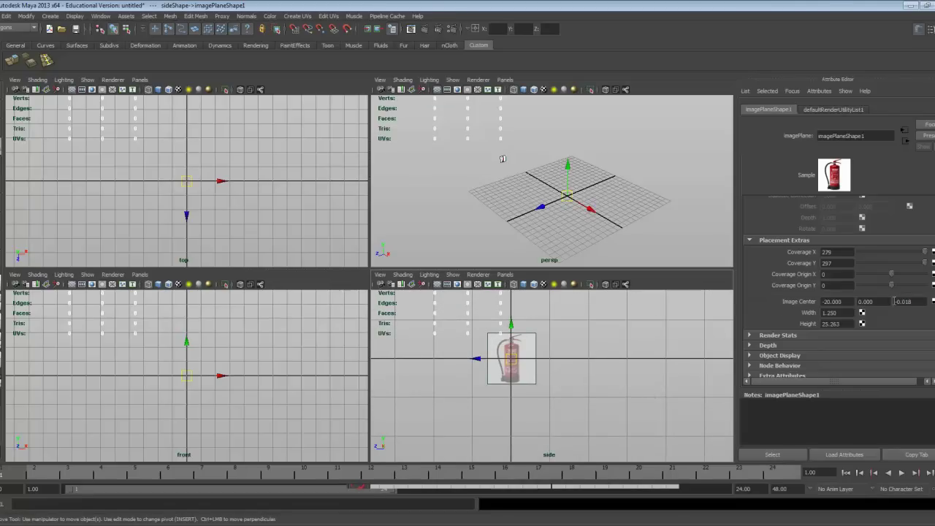
Set the image plane's Image Center Y to 0.6 so the extinguisher's base rests on the side view's ground line
click(871, 301)
key(Return)
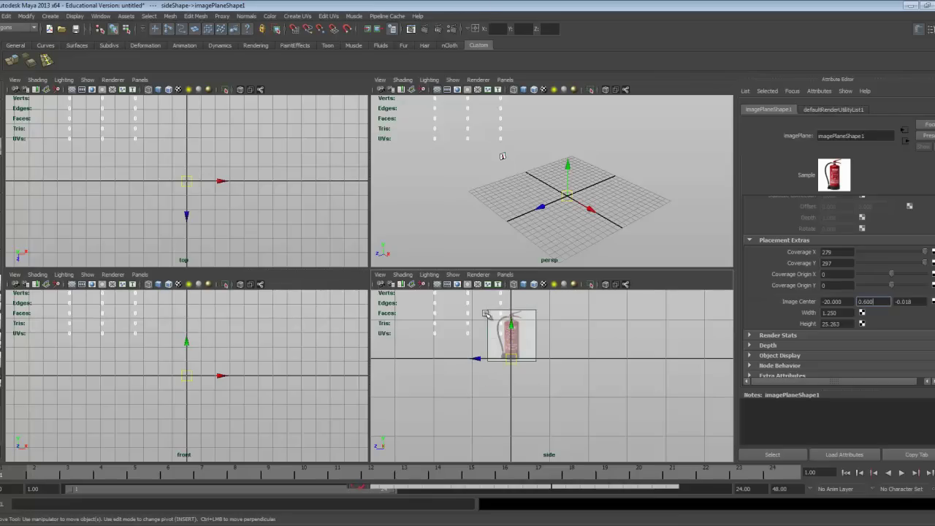
alt+middle_drag(500, 346, 504, 355)
alt+right_drag(504, 355, 486, 349)
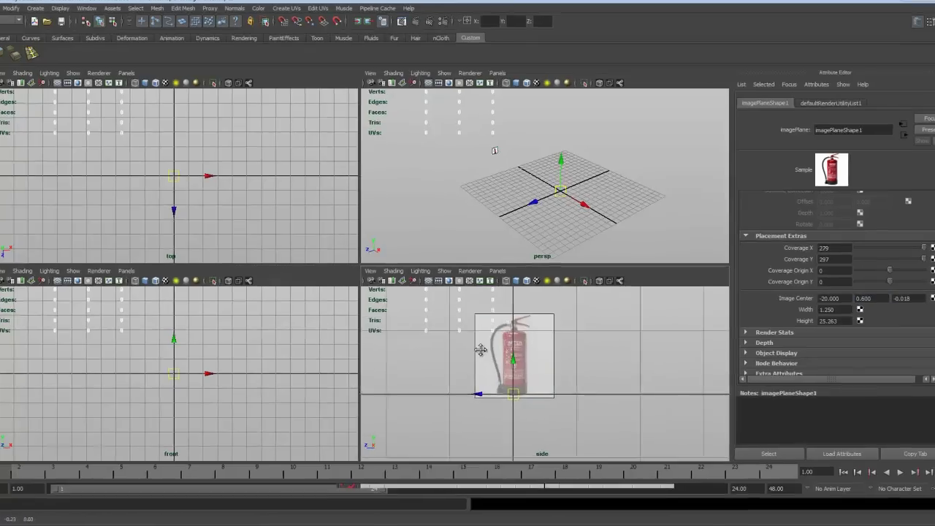
alt+middle_drag(485, 349, 513, 365)
alt+right_drag(554, 369, 589, 372)
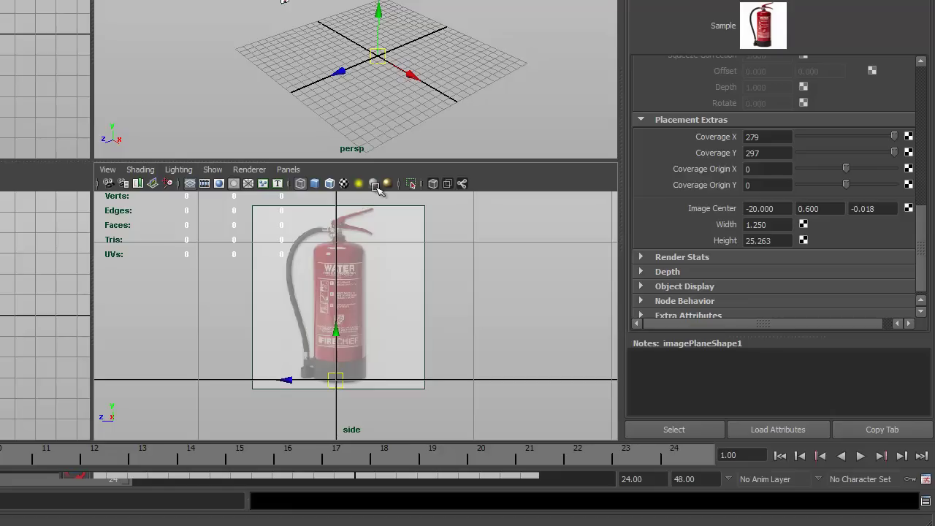
alt+middle_drag(382, 261, 382, 259)
alt+right_drag(382, 258, 388, 256)
alt+middle_drag(393, 258, 420, 276)
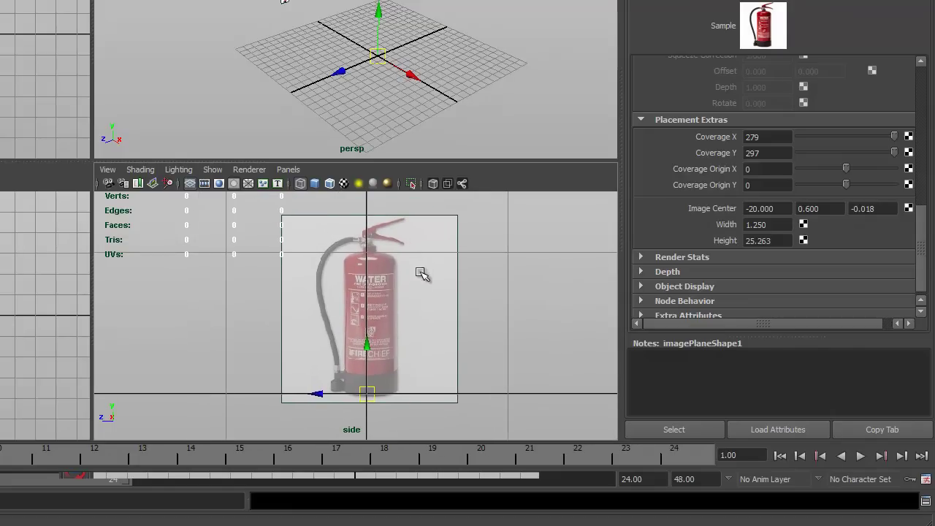
Limit the image plane's display to looking through camera so that the perspective view stays clear
alt+drag(391, 71, 381, 48)
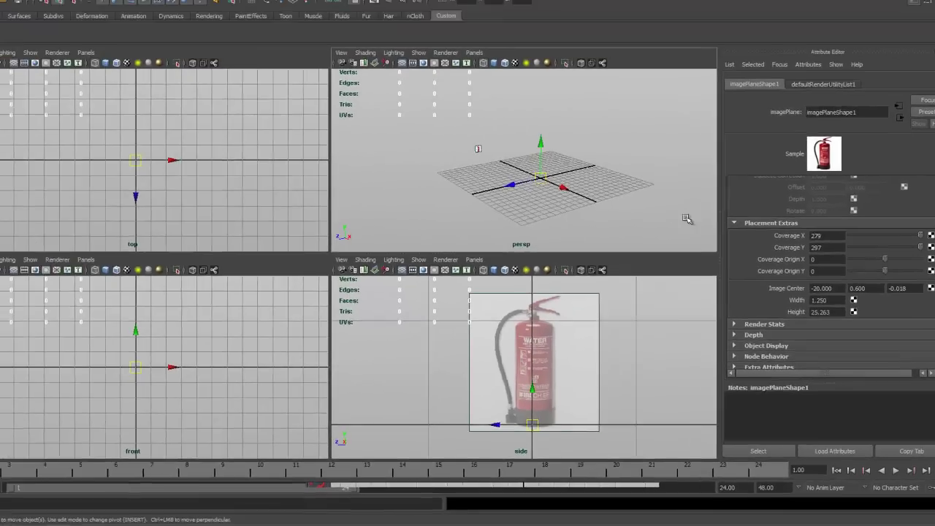
scroll(828, 117, up, 8)
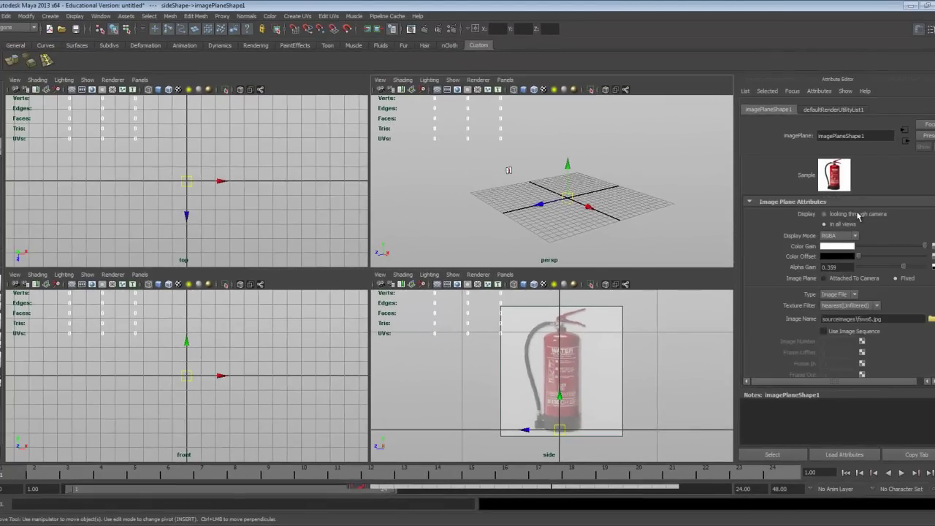
click(858, 215)
mouse_move(567, 211)
alt+mouse_down()
mouse_move(570, 199)
mouse_move(582, 207)
alt+mouse_up()
alt+right_drag(563, 206, 559, 202)
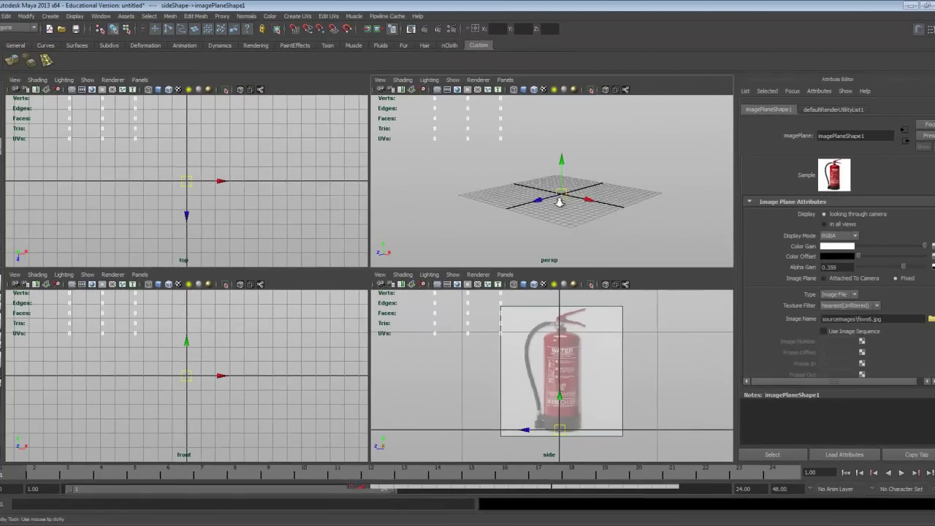
Zoom the perspective, top and front views in around the origin and lower the ground line in the front view
scroll(560, 203, up, 3)
scroll(234, 209, up, 10)
alt+middle_drag(236, 210, 232, 205)
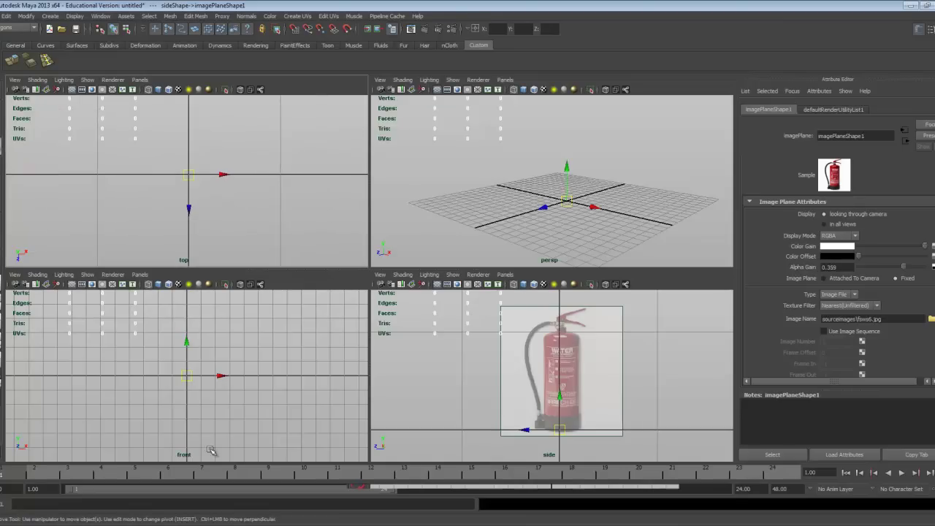
alt+right_drag(210, 451, 406, 452)
alt+middle_drag(232, 391, 230, 445)
alt+middle_drag(157, 154, 157, 170)
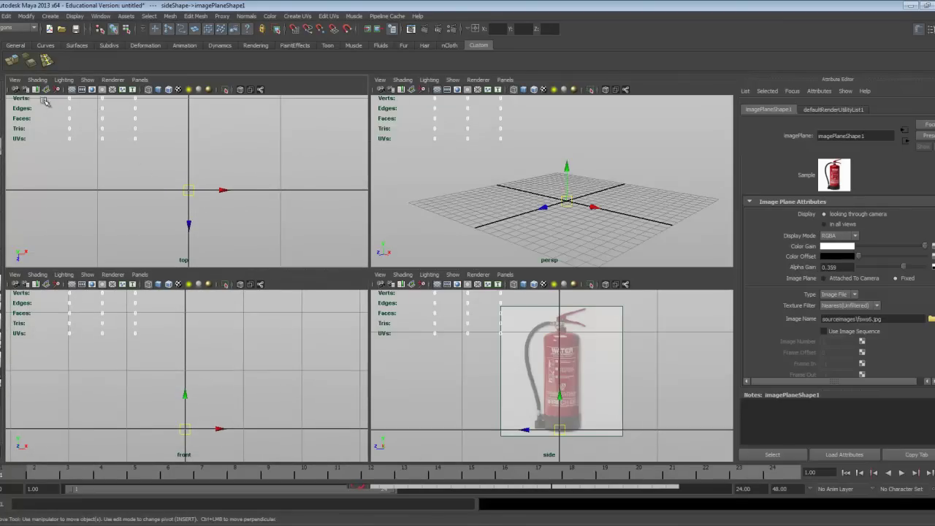
Save the scene as SceneSetup_FireE in the Fire_E project's scenes folder
click(0, 16)
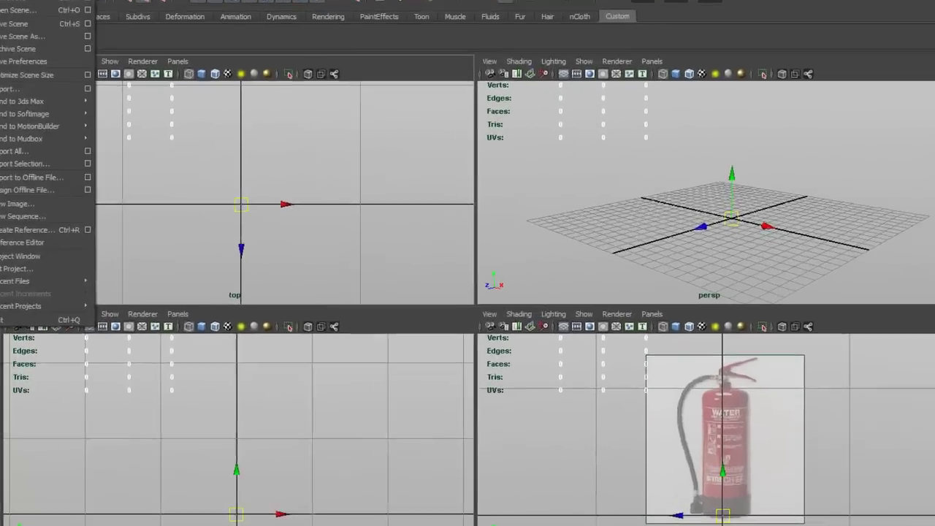
mouse_move(30, 285)
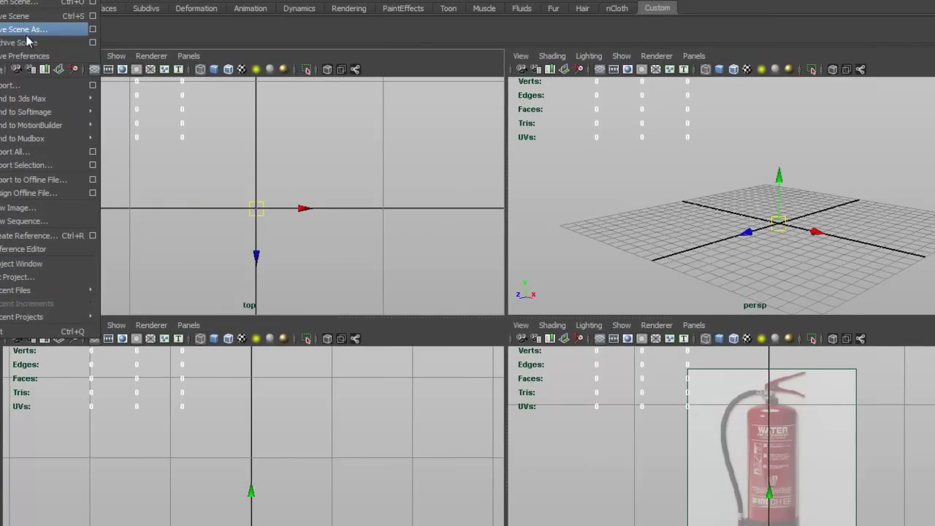
click(452, 170)
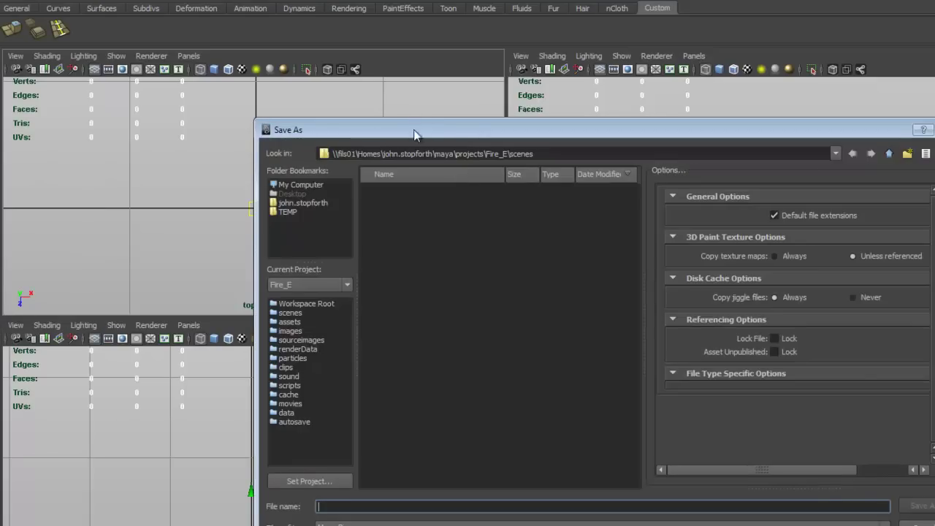
drag(414, 130, 363, 107)
click(350, 484)
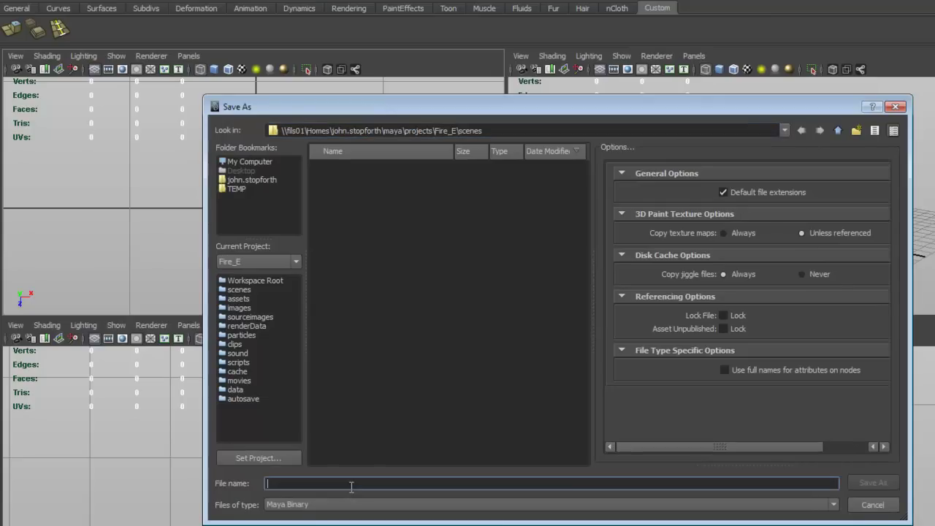
text(Scene)
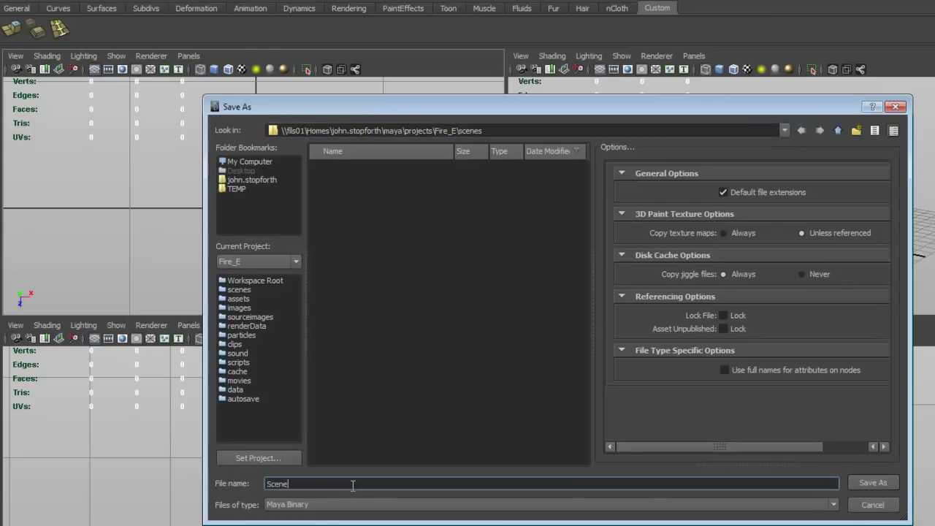
text(Setup_FireE)
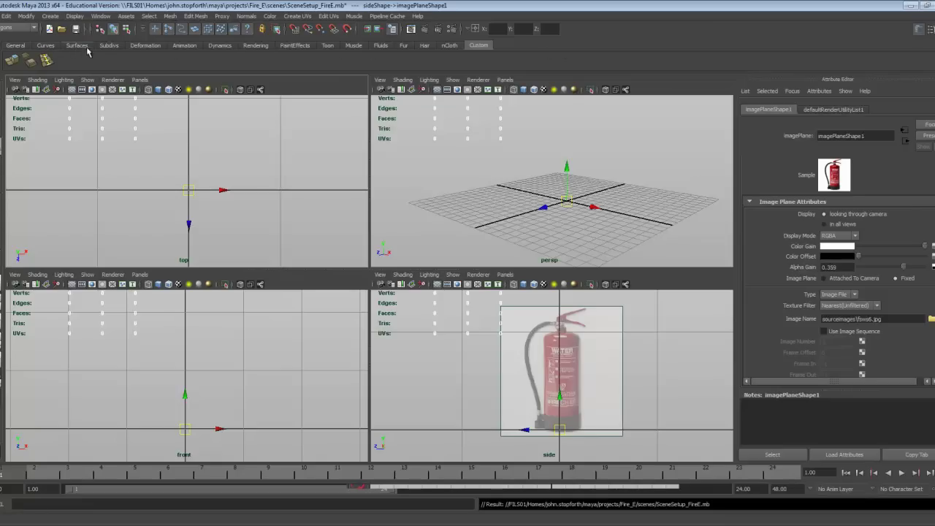
Add the polygon Cylinder tool to the Custom shelf and draw a cylinder at the origin, radius about 0.18 and height about 1.01
click(50, 15)
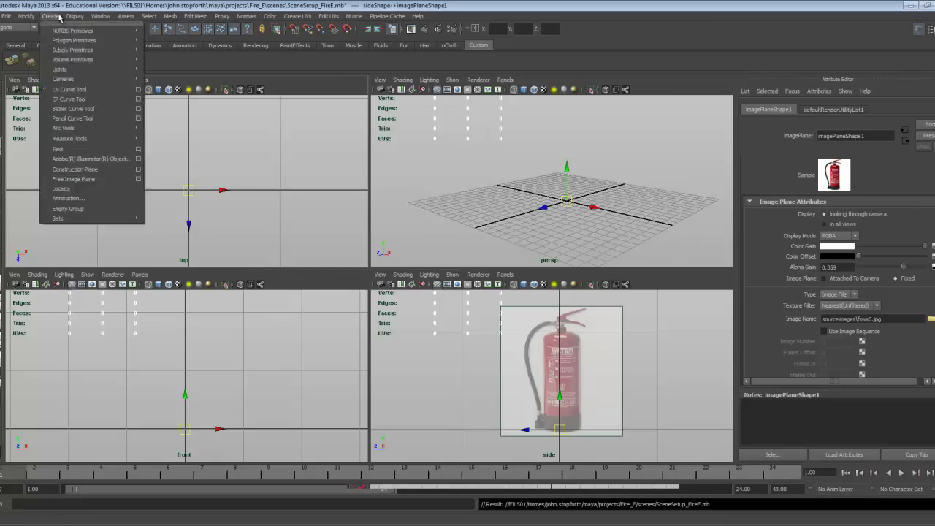
mouse_move(73, 40)
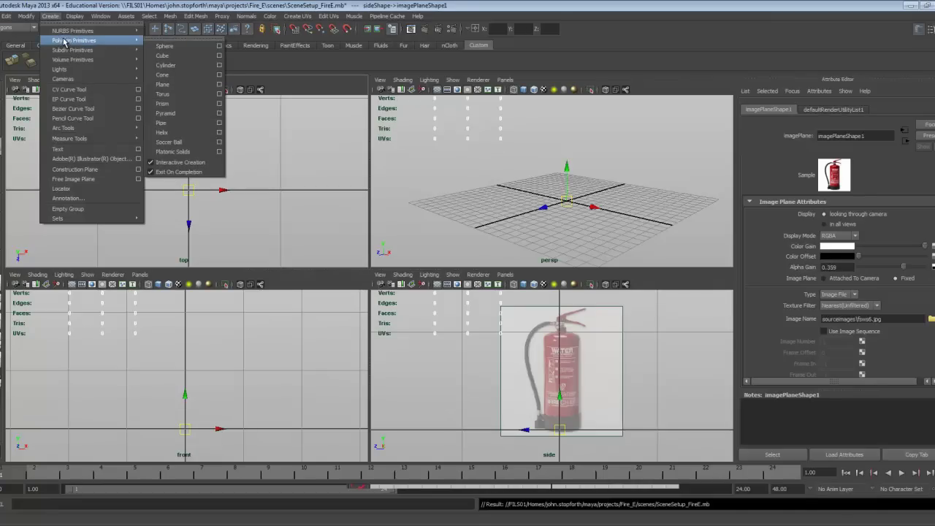
click(187, 68)
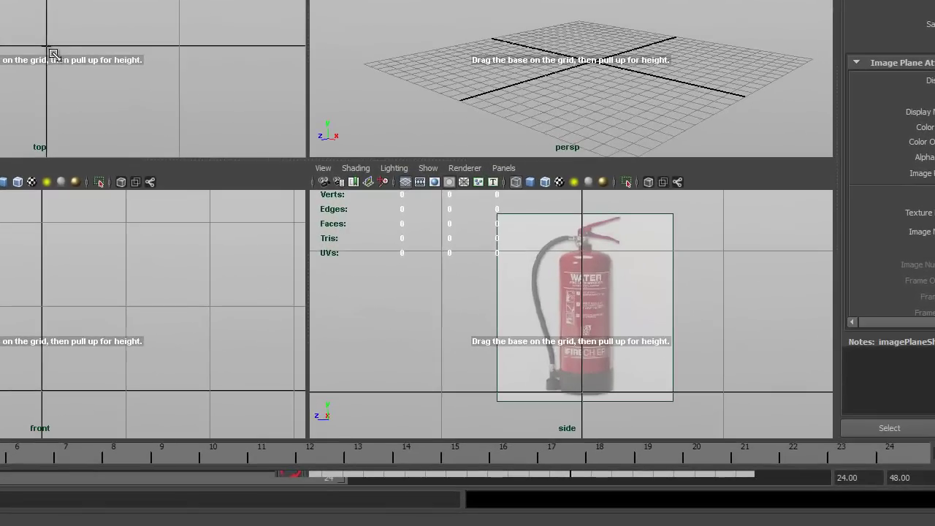
drag(164, 166, 180, 187)
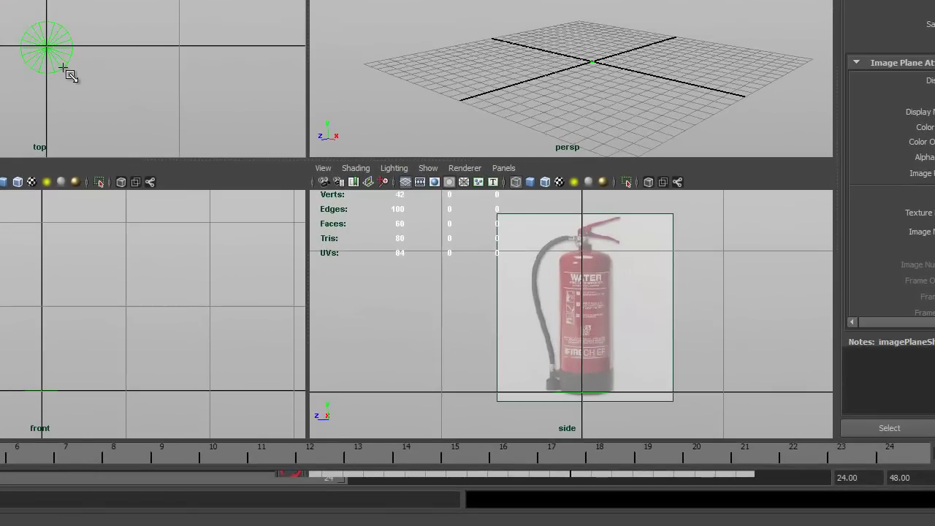
drag(66, 70, 60, 66)
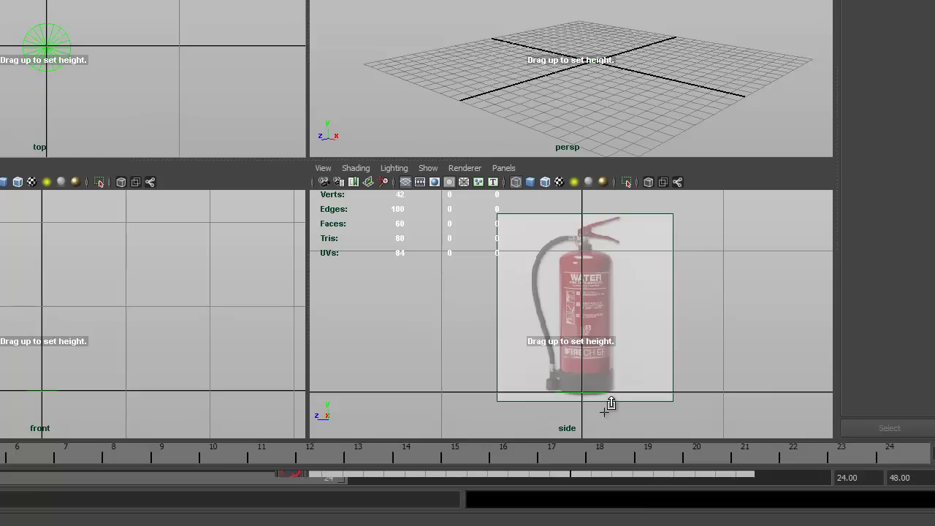
drag(611, 407, 596, 243)
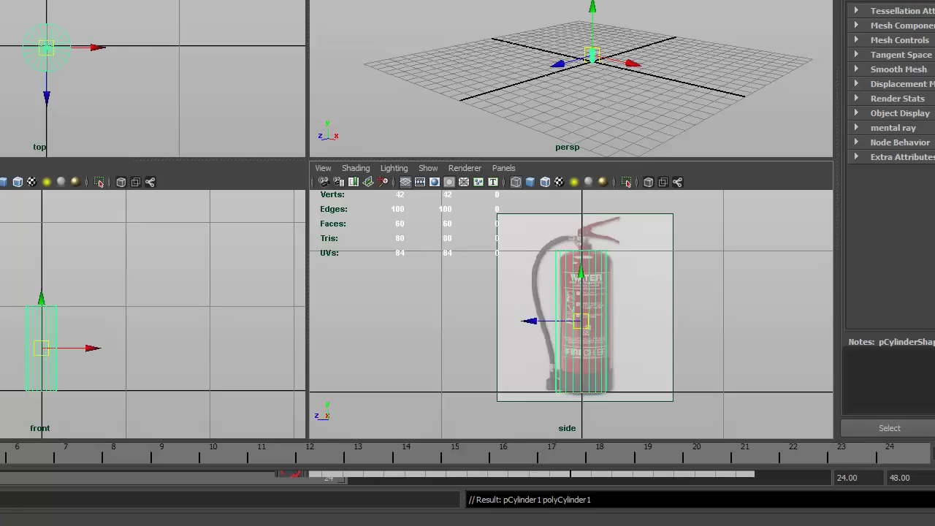
Set the cylinder's Subdivisions Axis to 16 in its polyCylinder inputs
key(ctrl+a)
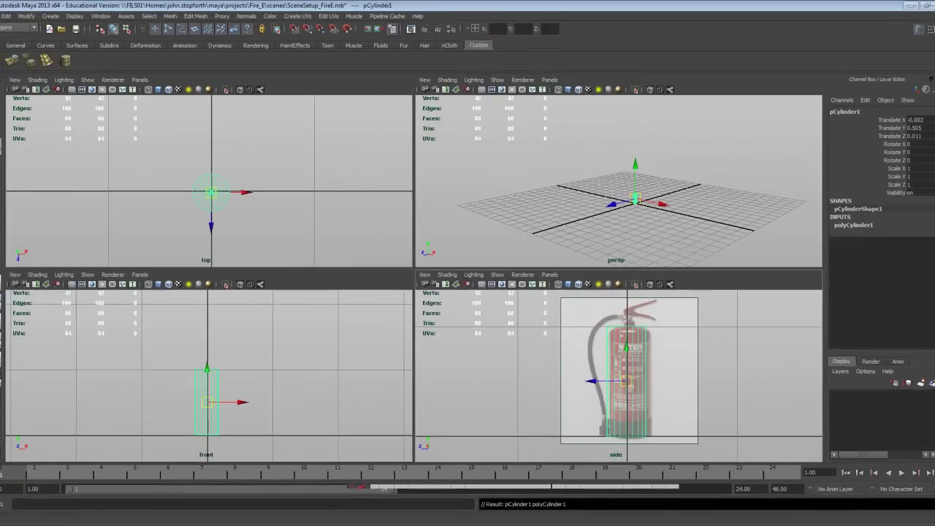
click(850, 225)
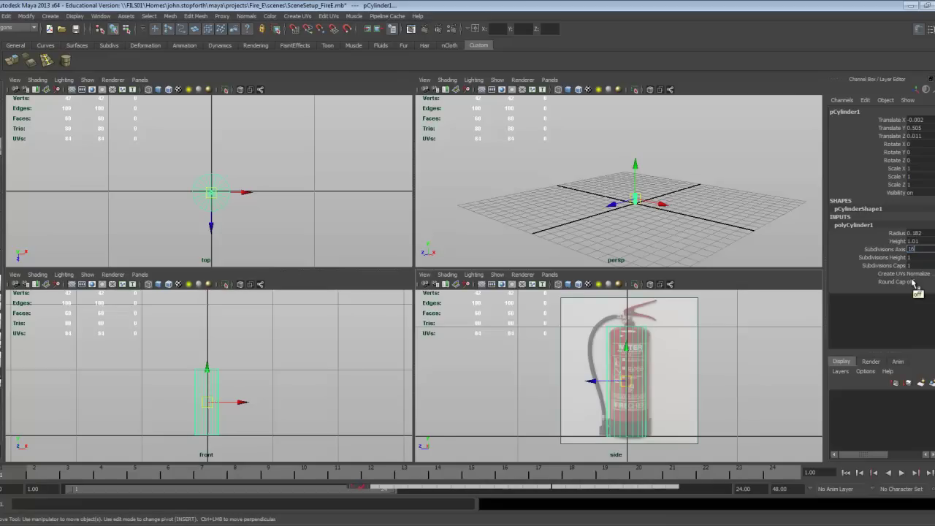
key(Return)
Frame the cylinder in all views, reframe the whole extinguisher reference in the side view, and display the perspective view smooth shaded
scroll(662, 227, up, 2)
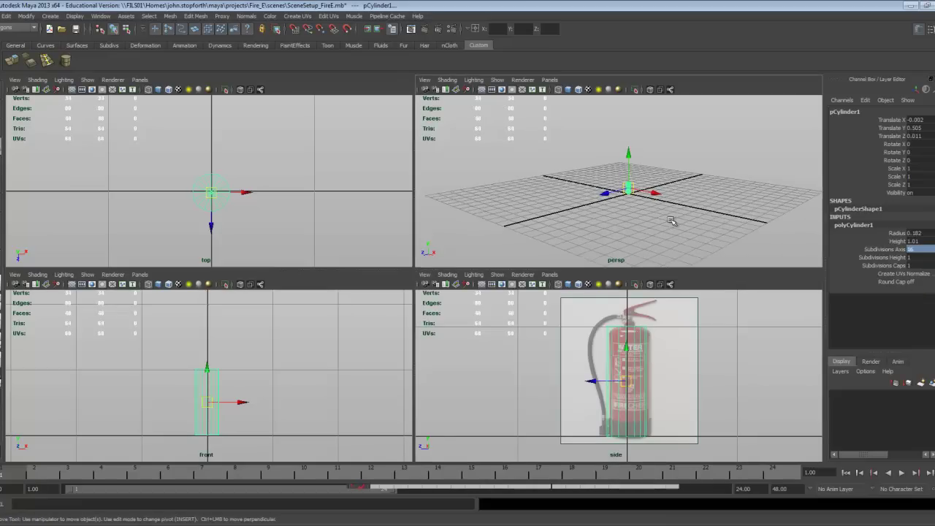
alt+drag(671, 220, 601, 184)
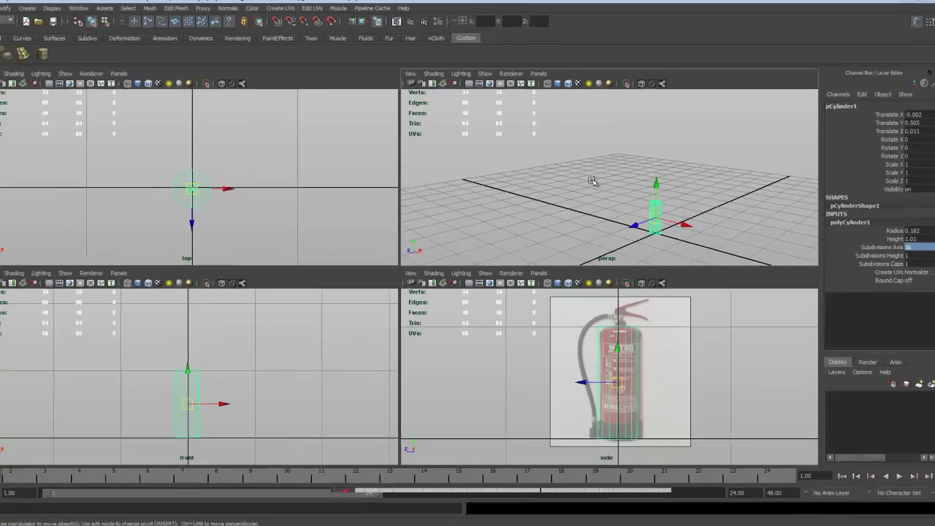
alt+middle_drag(699, 204, 667, 161)
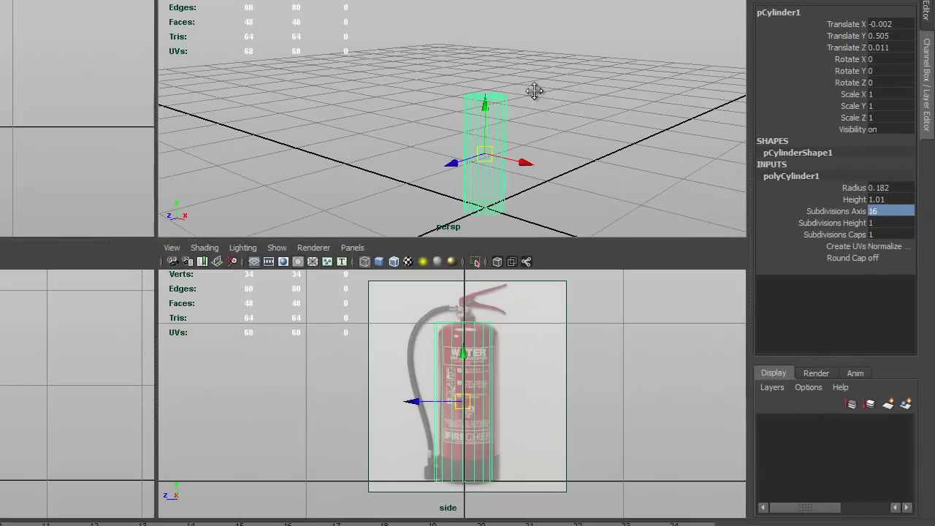
alt+middle_drag(534, 91, 531, 90)
key(shift+f)
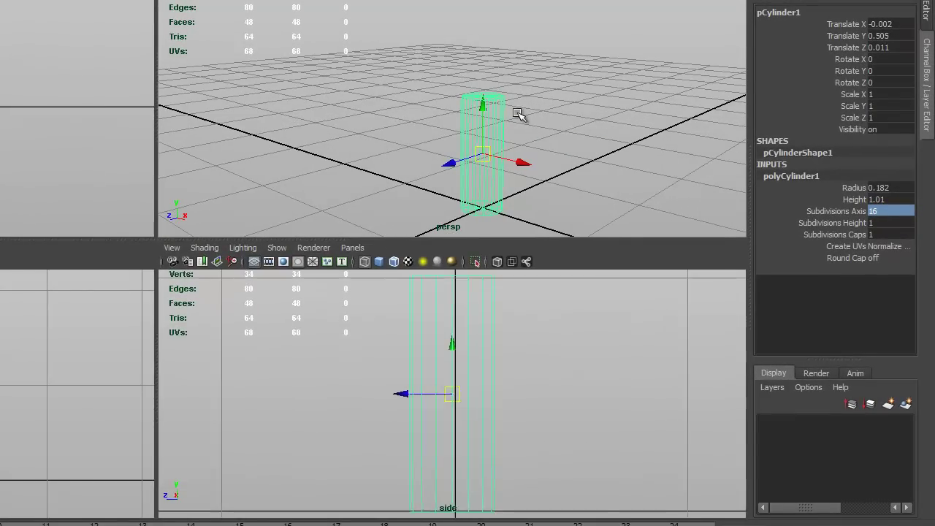
key(f)
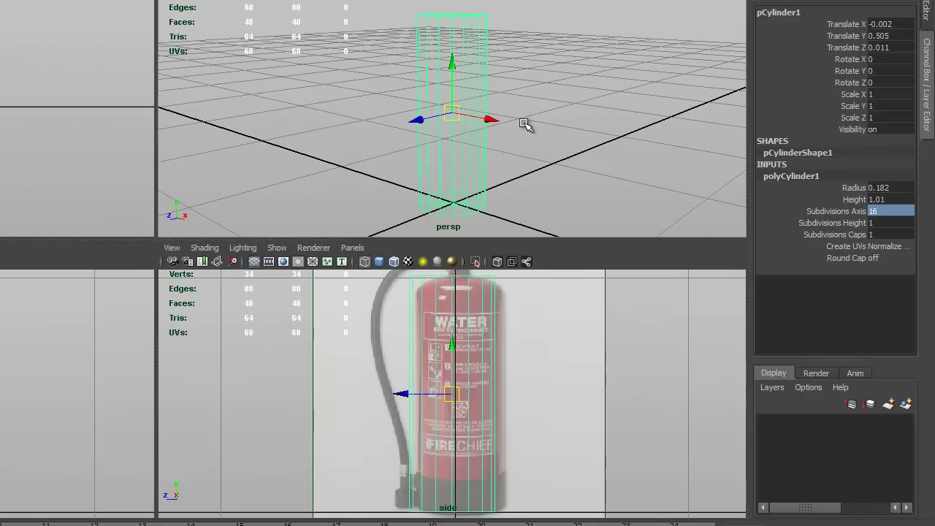
scroll(526, 355, down, 5)
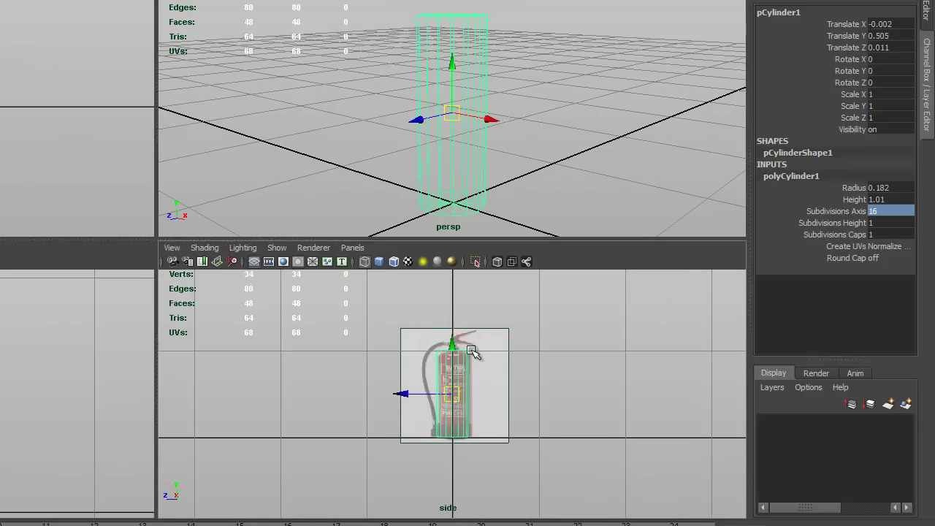
alt+middle_drag(487, 344, 489, 353)
alt+right_drag(489, 353, 509, 357)
alt+middle_drag(509, 356, 509, 361)
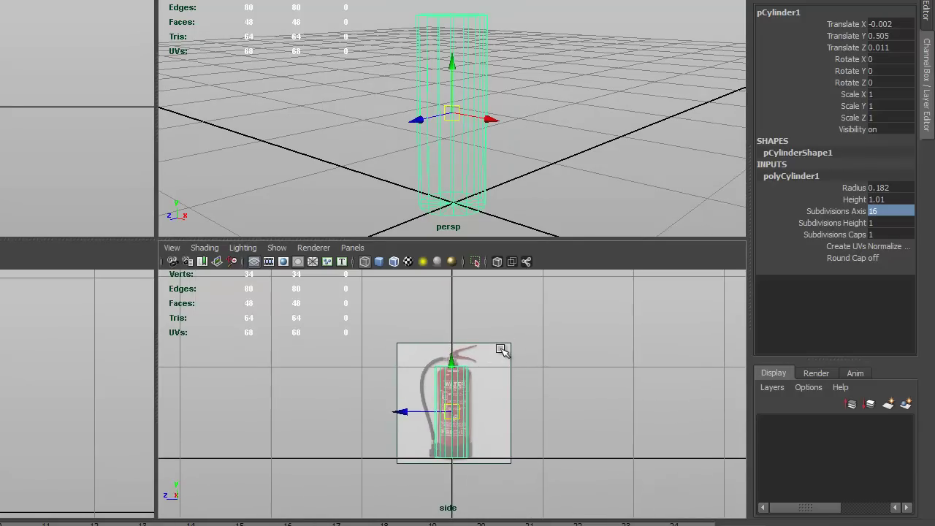
alt+drag(463, 59, 465, 88)
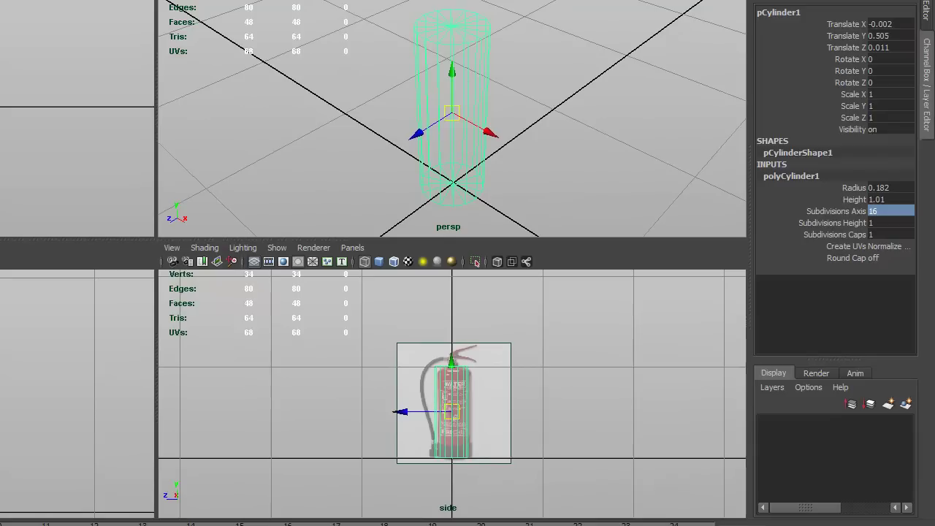
key(5)
mouse_move(401, 98)
alt+mouse_down()
mouse_move(428, 98)
mouse_move(429, 114)
alt+mouse_up()
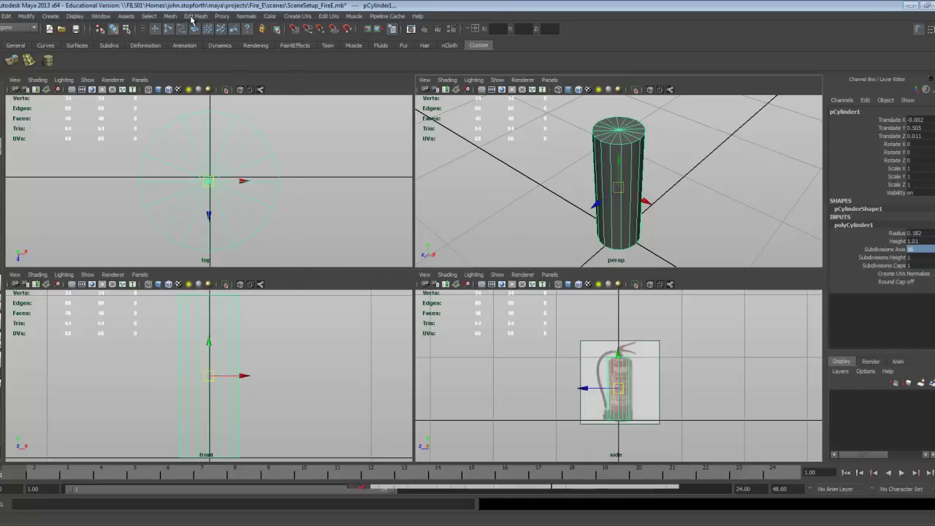
Add the Bevel command to the Custom shelf
click(194, 16)
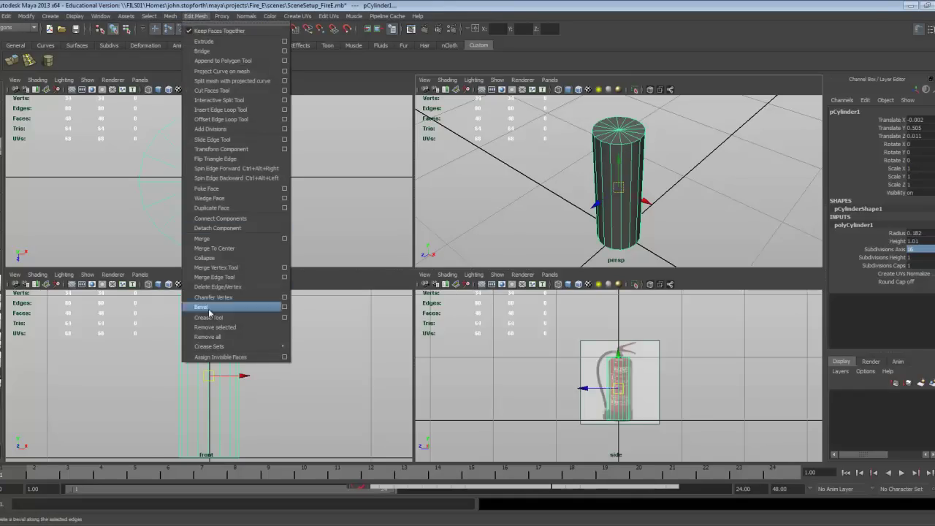
click(208, 308)
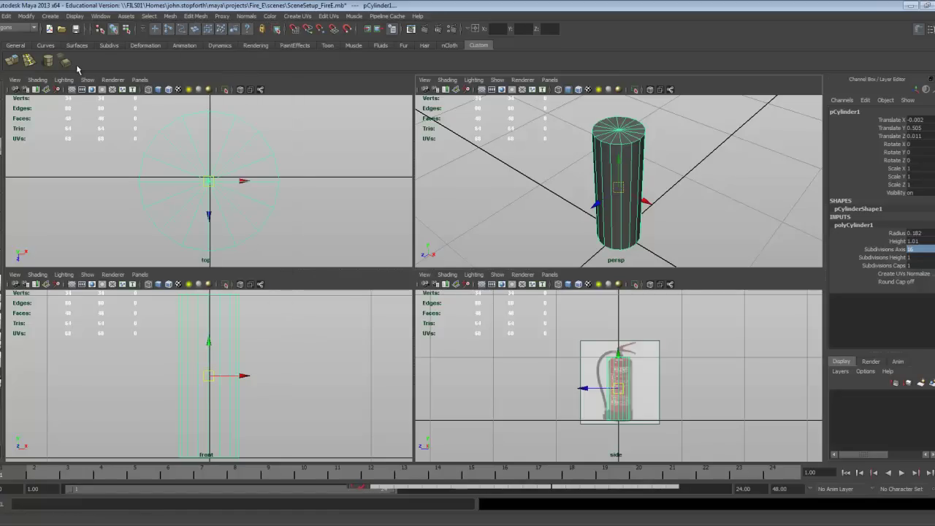
Try to bevel the whole cylinder with the default bevel settings
click(67, 63)
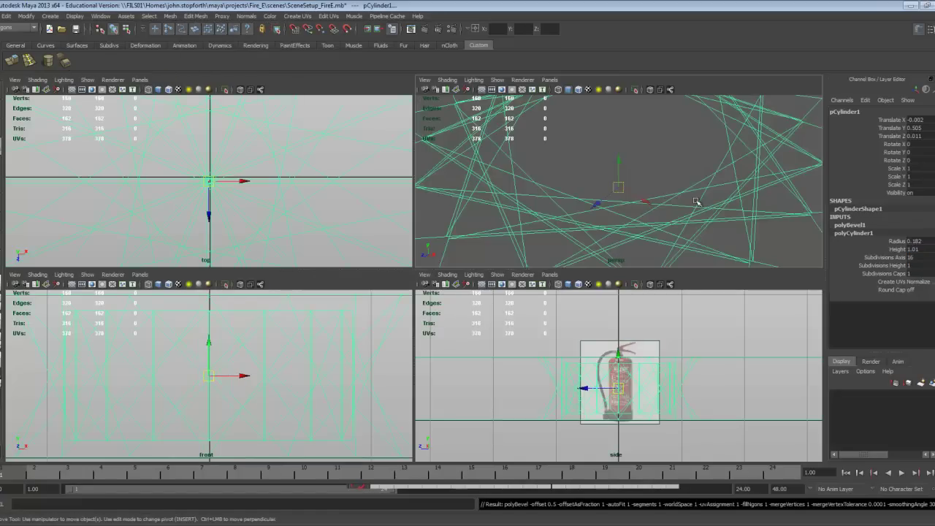
key(ctrl+z)
key(ctrl+z)
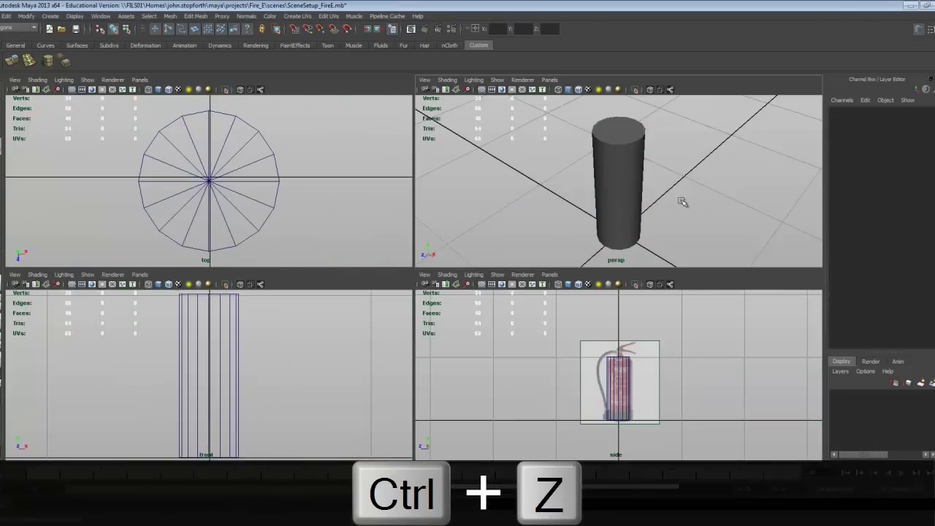
Select the edge loop around the cylinder's top rim in edge mode and bevel it
alt+middle_drag(672, 195, 675, 218)
alt+right_drag(675, 218, 703, 222)
click(627, 187)
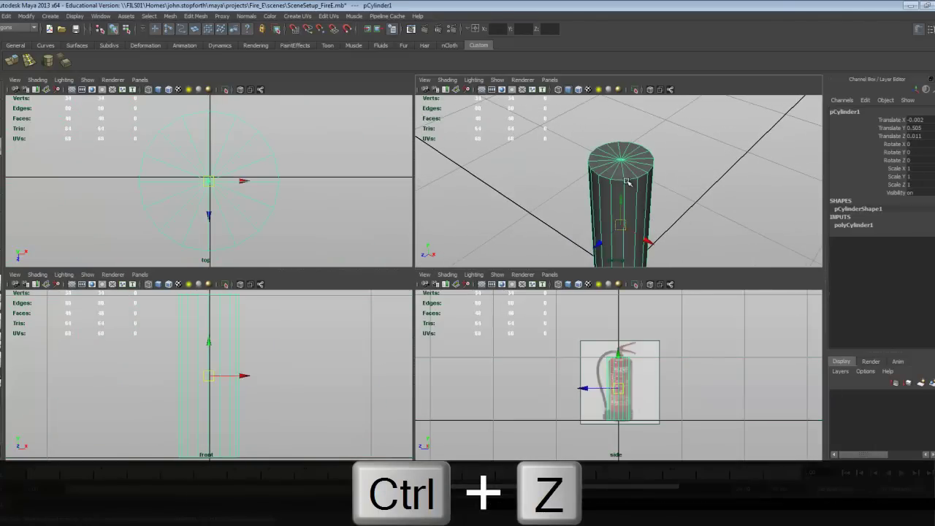
right_drag(627, 182, 626, 154)
alt+drag(720, 235, 734, 219)
alt+drag(658, 201, 645, 200)
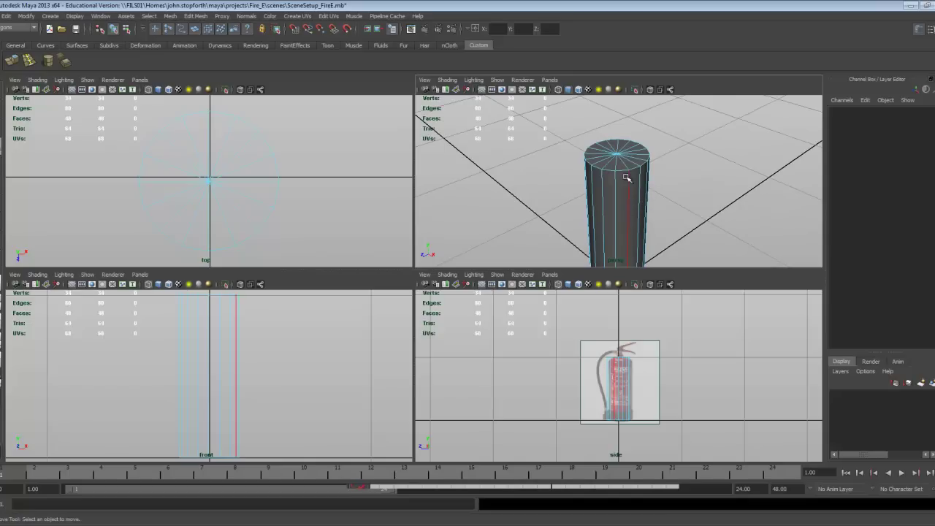
double_click(619, 171)
alt+drag(719, 180, 716, 186)
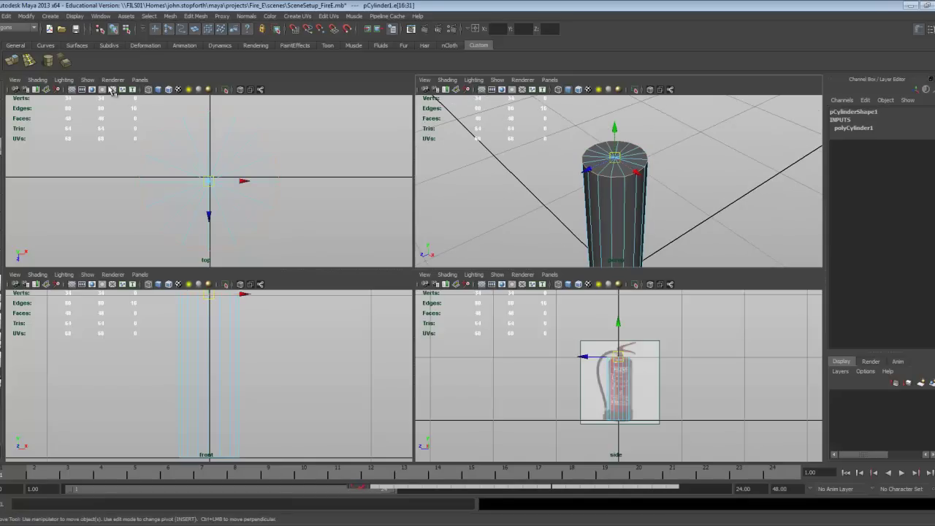
click(66, 61)
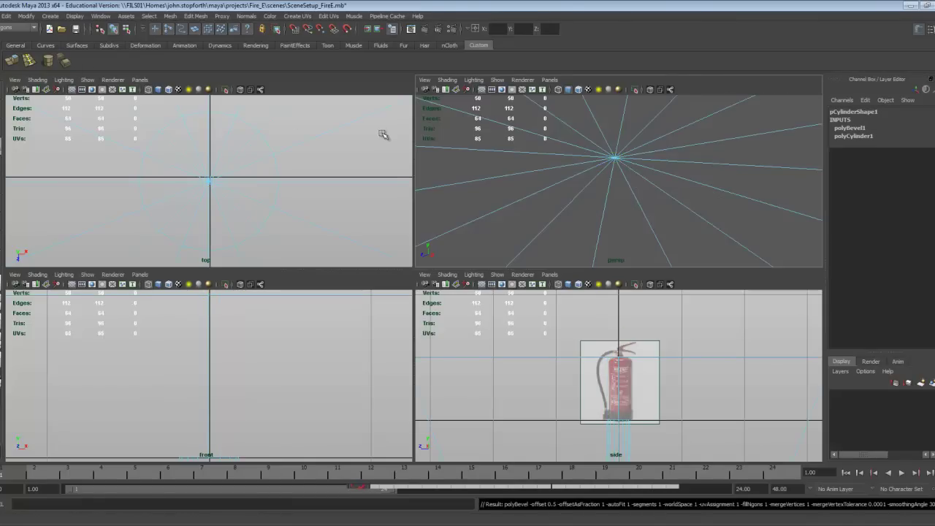
Turn off Offset As Fraction on the bevel of the cylinder's top rim
alt+right_drag(672, 211, 565, 179)
alt+drag(565, 179, 810, 162)
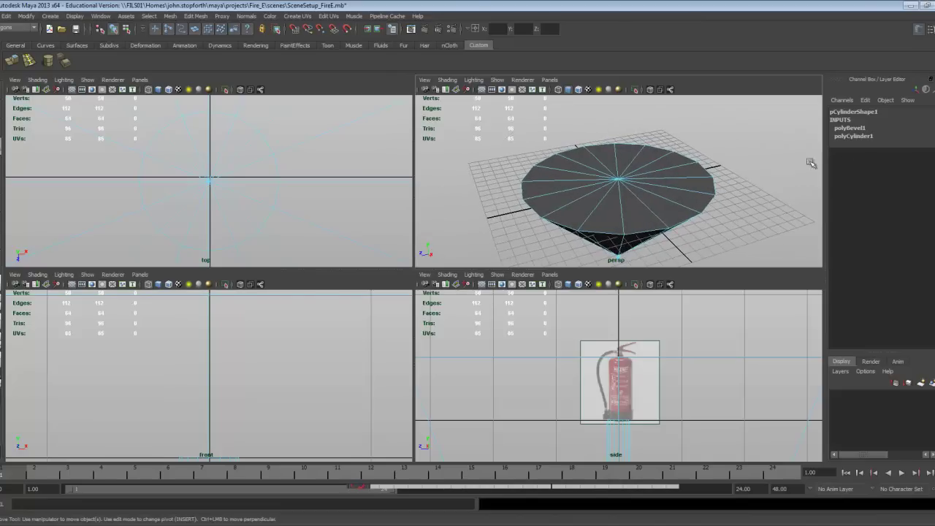
click(851, 129)
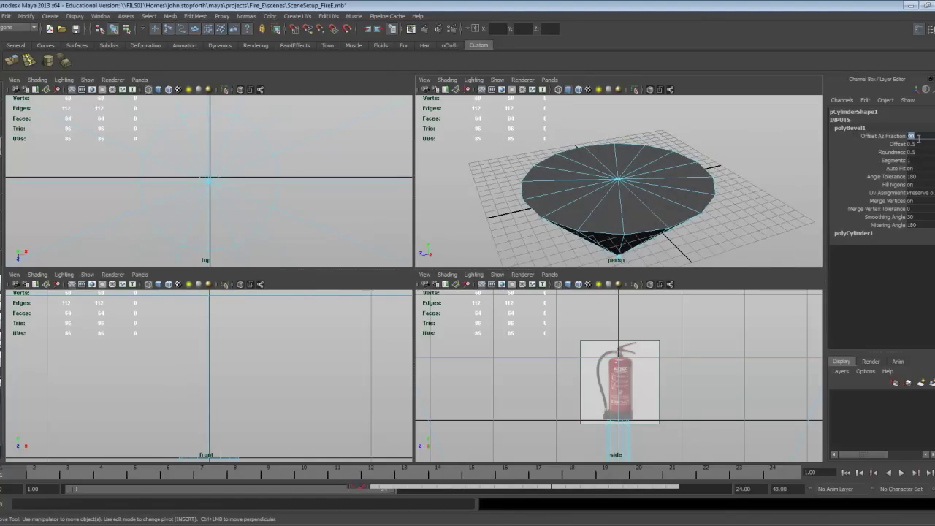
click(919, 137)
text(0)
key(Return)
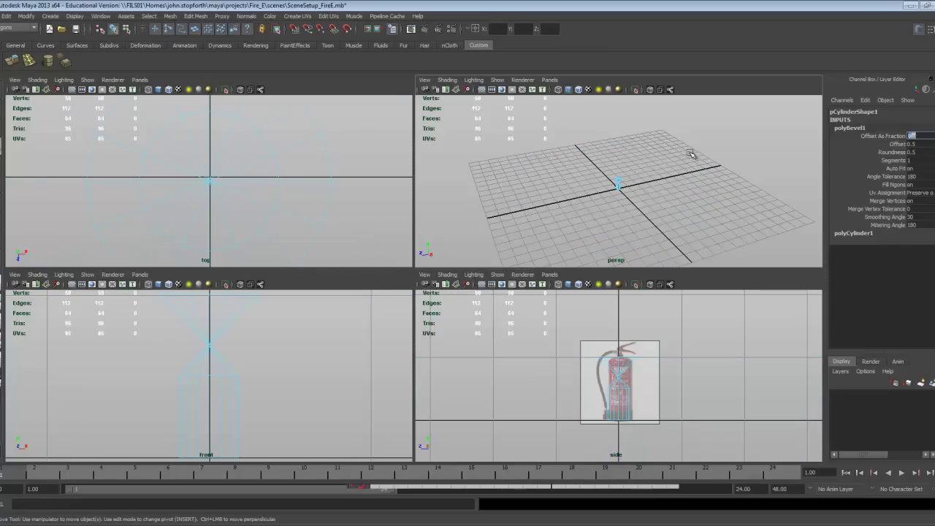
Set the top bevel's offset to 0.1
alt+drag(655, 187, 647, 180)
alt+right_drag(647, 179, 762, 207)
alt+drag(762, 207, 703, 173)
mouse_move(703, 173)
alt+right_down()
mouse_move(724, 186)
mouse_move(664, 149)
mouse_move(716, 171)
alt+right_up()
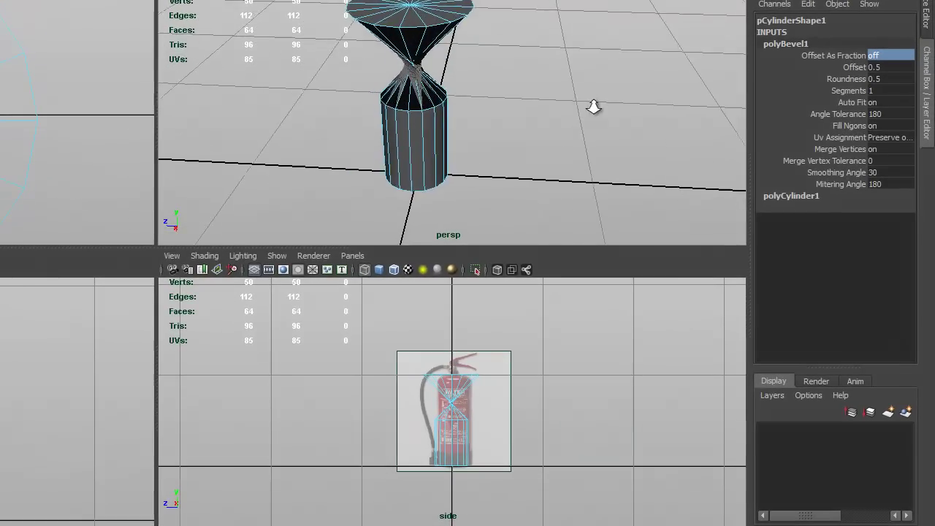
alt+middle_drag(486, 24, 499, 48)
click(873, 67)
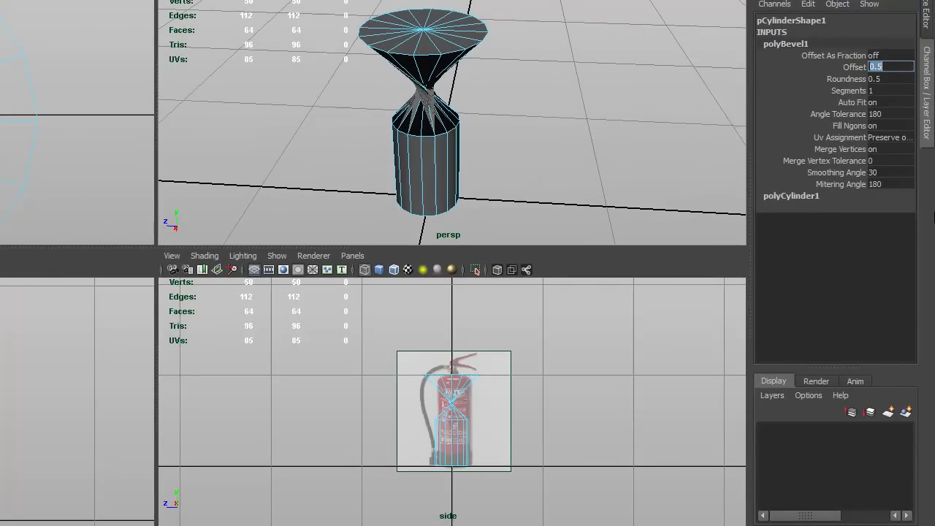
text(.1)
key(Return)
Set the top bevel's segments to 3
alt+right_drag(438, 94, 469, 51)
alt+drag(468, 51, 555, 158)
alt+right_drag(555, 159, 618, 179)
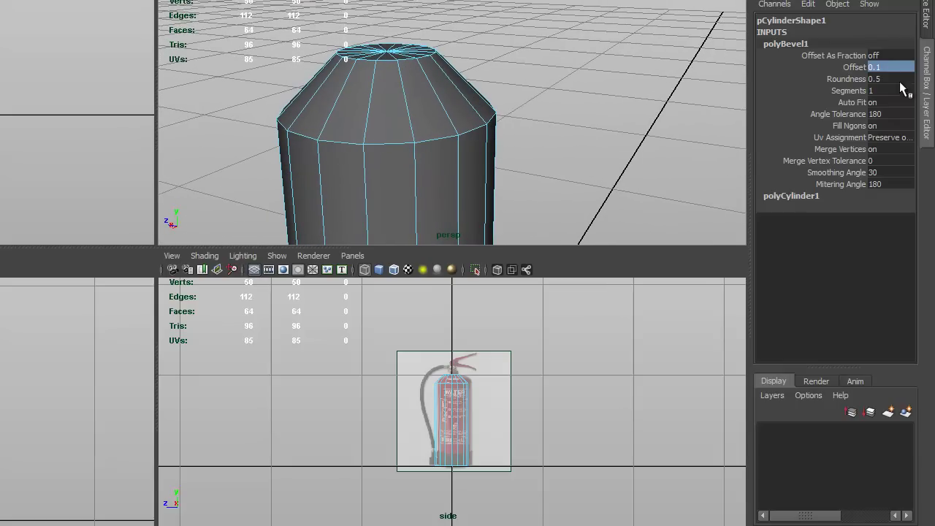
text(43)
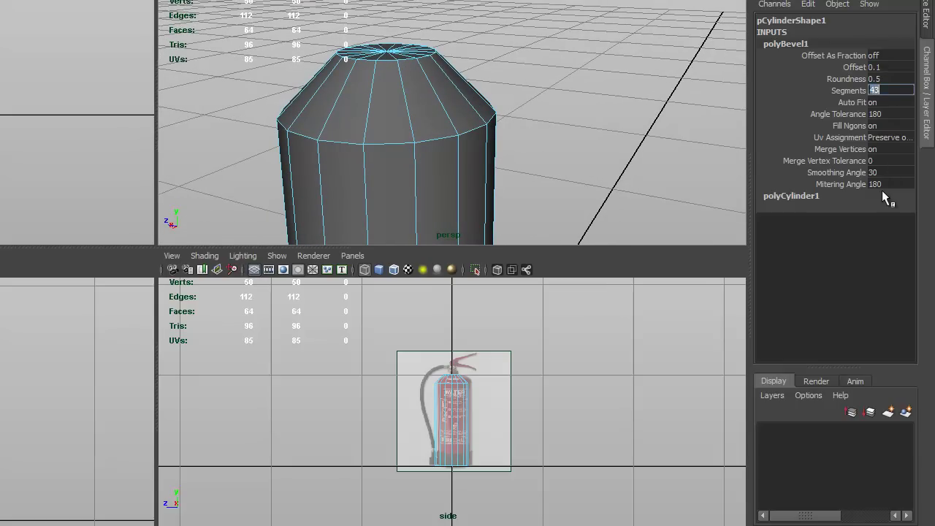
key(Return)
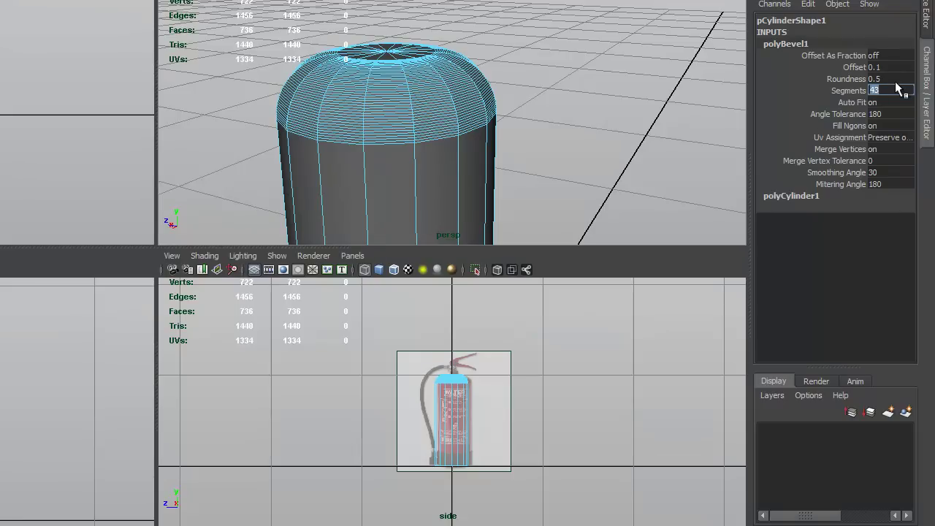
key(Return)
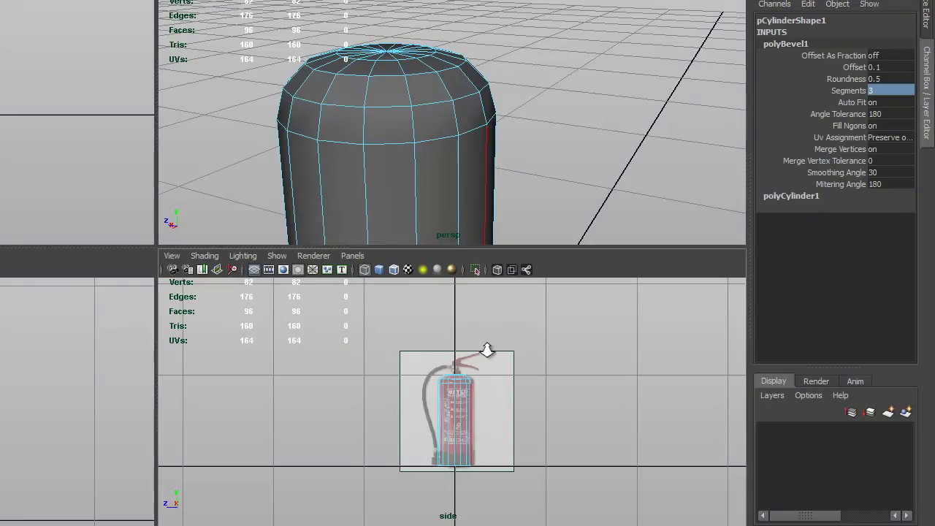
Select all vertices of the bevelled top in the side view, scale them slightly along the vertical axis against the reference, and return to object mode
alt+right_drag(487, 348, 695, 385)
alt+right_drag(472, 359, 650, 425)
alt+middle_drag(435, 323, 437, 365)
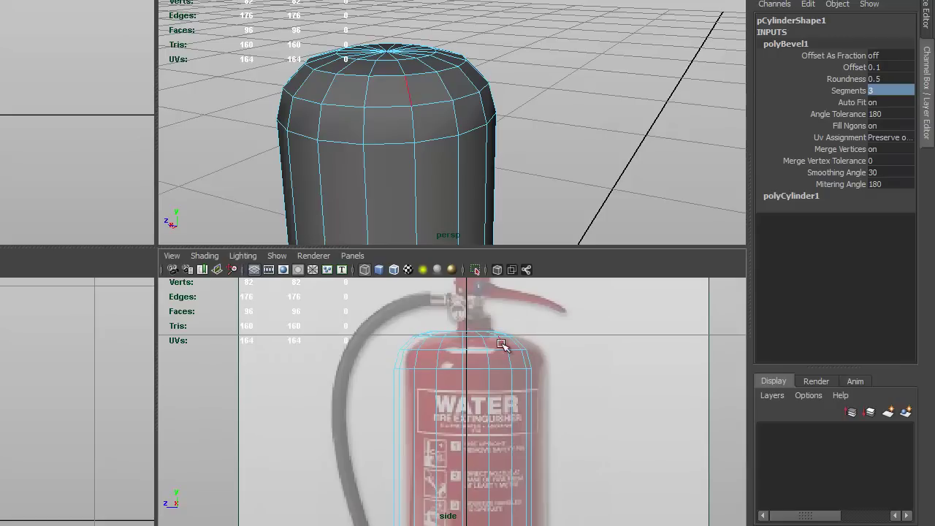
alt+right_drag(542, 365, 663, 381)
alt+middle_drag(557, 353, 557, 372)
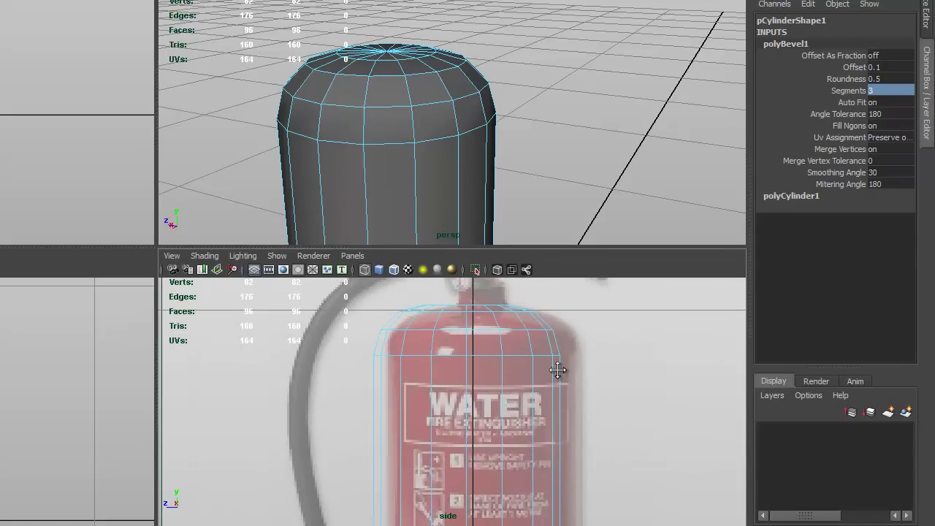
alt+middle_drag(455, 350, 456, 367)
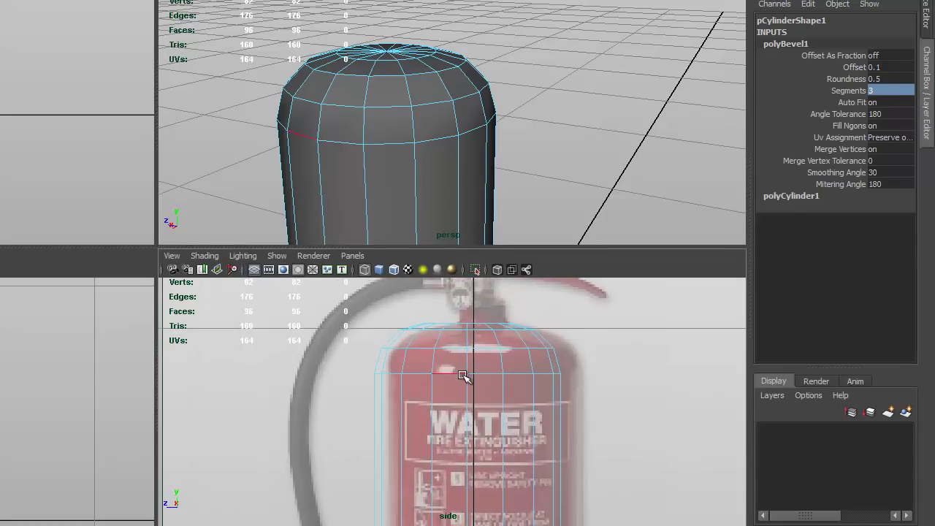
right_drag(464, 372, 334, 372)
drag(351, 291, 617, 397)
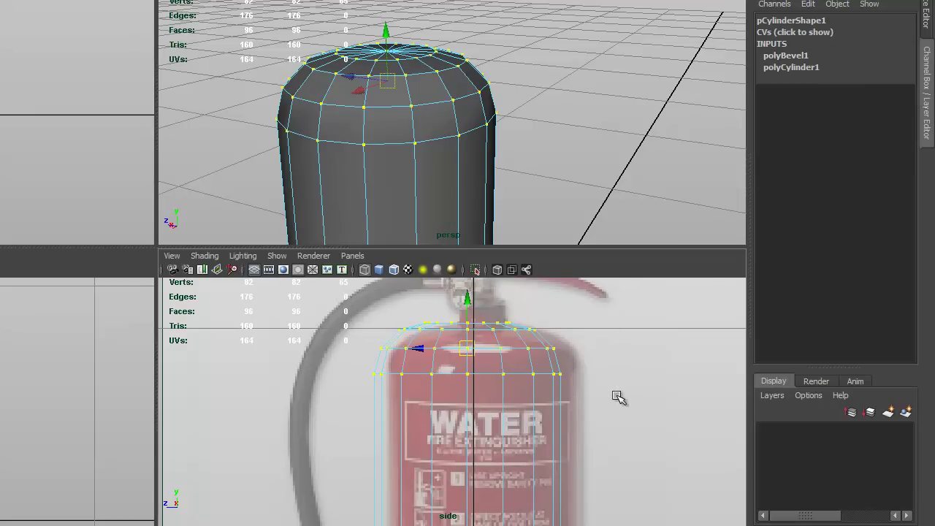
key(r)
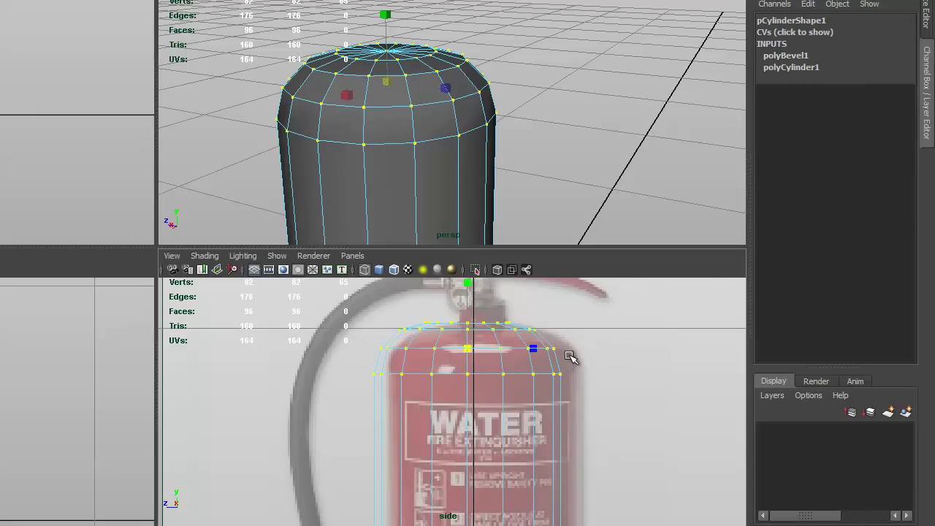
drag(467, 291, 471, 294)
right_drag(438, 168, 503, 148)
Select the inner edge loop on the cylinder's top cap in edge mode and scale it inward uniformly
alt+middle_drag(547, 403, 551, 394)
alt+right_drag(643, 386, 571, 403)
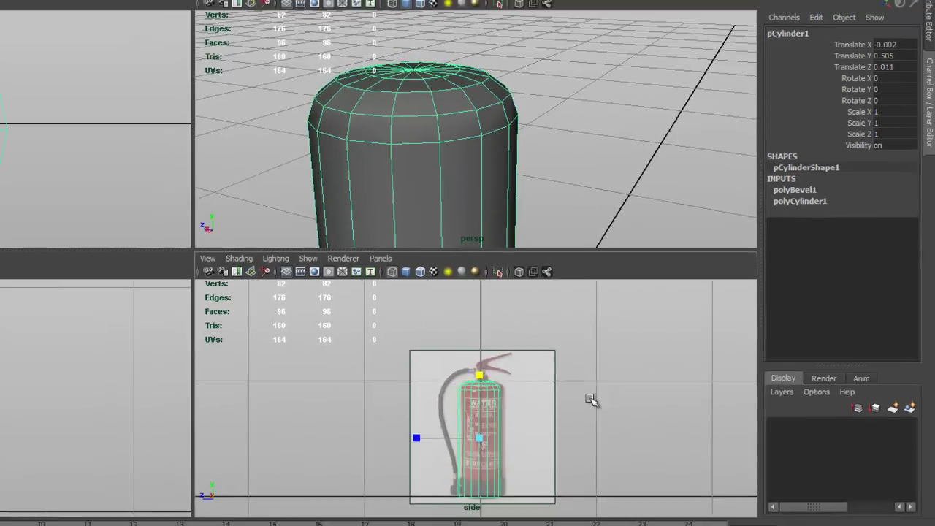
alt+middle_drag(590, 398, 590, 390)
alt+right_drag(590, 389, 604, 395)
alt+middle_drag(605, 396, 593, 386)
alt+middle_drag(523, 156, 562, 113)
alt+right_drag(680, 169, 468, 163)
alt+middle_drag(617, 208, 623, 176)
alt+drag(634, 176, 596, 206)
alt+right_drag(603, 188, 687, 212)
alt+drag(656, 139, 653, 173)
alt+middle_drag(645, 153, 646, 165)
right_drag(638, 148, 638, 129)
double_click(636, 147)
alt+middle_drag(629, 152, 641, 166)
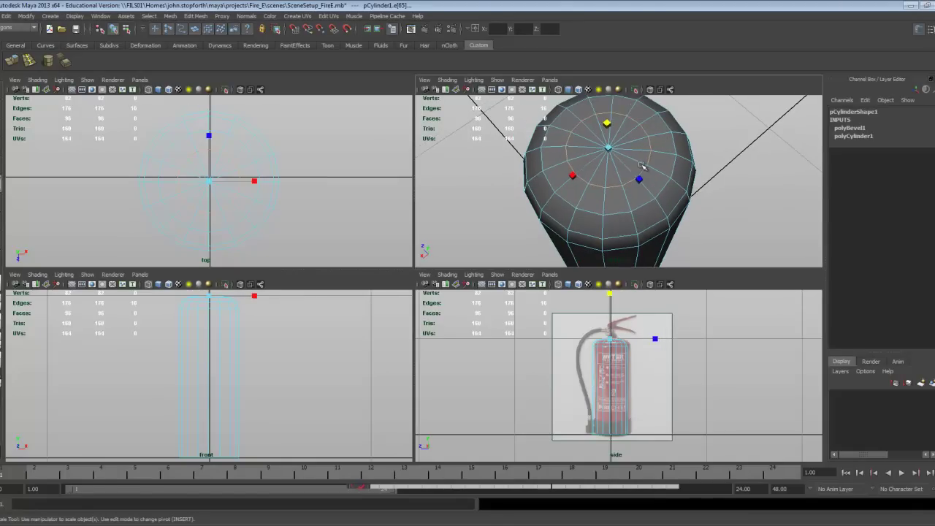
drag(610, 148, 594, 149)
Refine the scale of the selected top-cap edge loop against the neck width of the side-view reference
alt+right_drag(621, 359, 876, 356)
alt+middle_drag(650, 301, 608, 388)
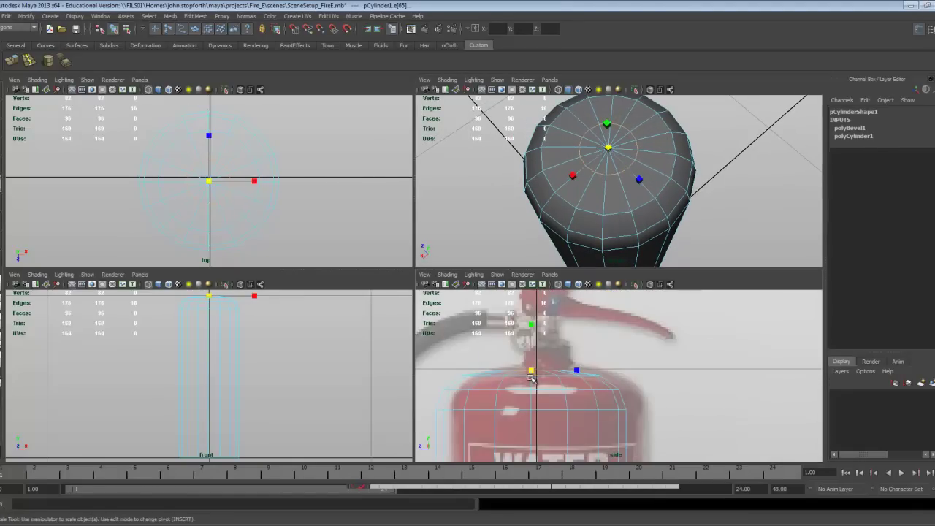
alt+middle_drag(531, 375, 561, 376)
scroll(560, 375, up, 2)
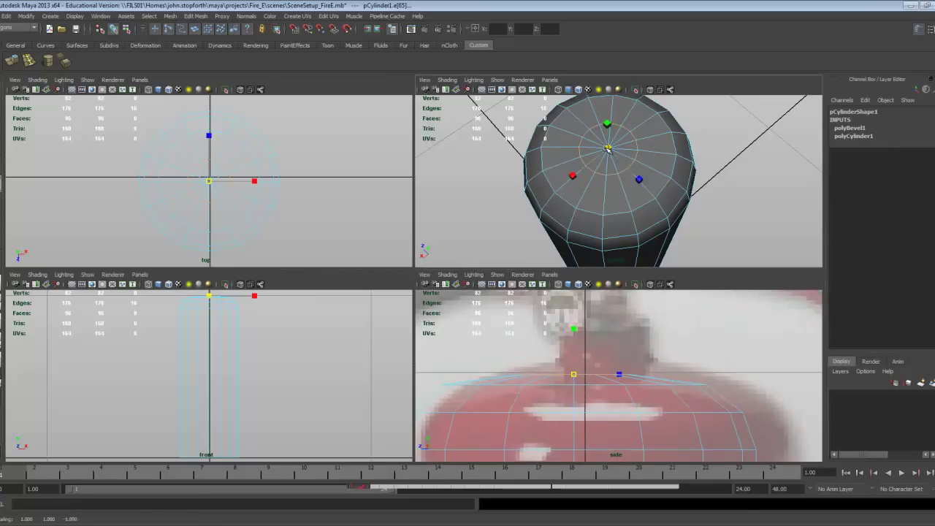
drag(604, 148, 604, 201)
Select all the faces inside the inner loop of the top cap with the Paint Selection tool in face mode
alt+middle_drag(623, 148, 621, 169)
right_drag(622, 169, 622, 187)
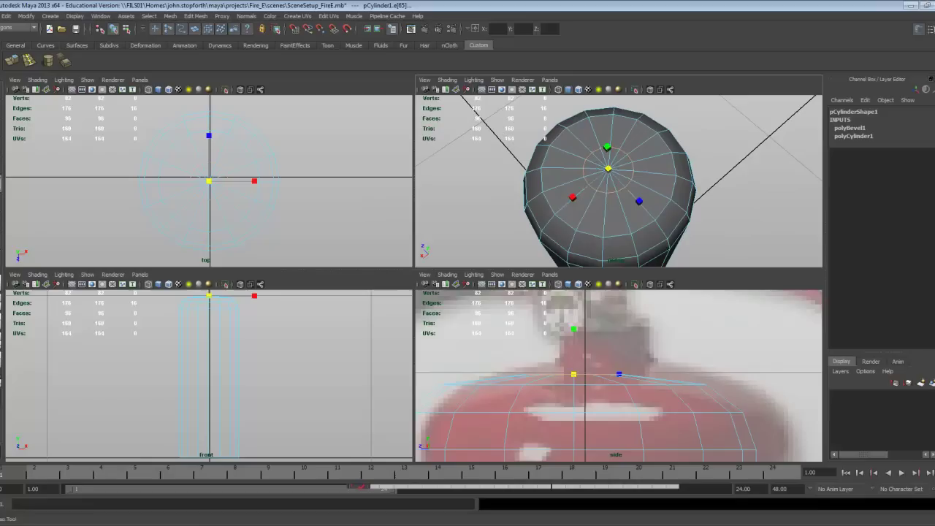
scroll(686, 174, up, 5)
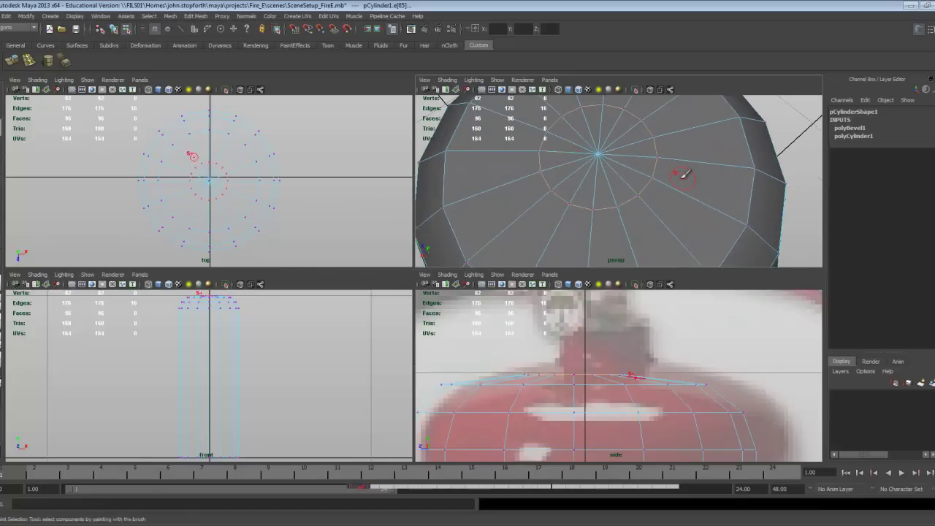
alt+middle_drag(620, 145, 625, 172)
right_drag(625, 173, 624, 190)
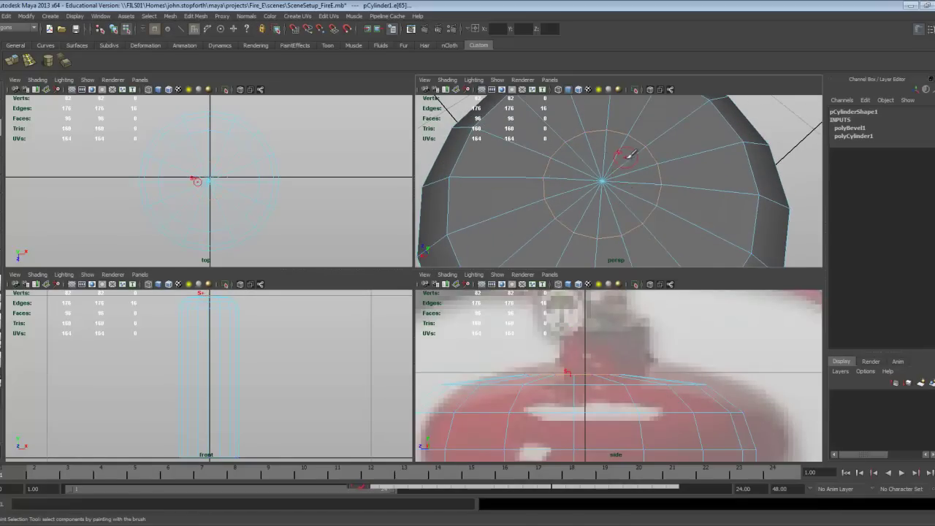
drag(628, 154, 612, 148)
key(q)
click(781, 137)
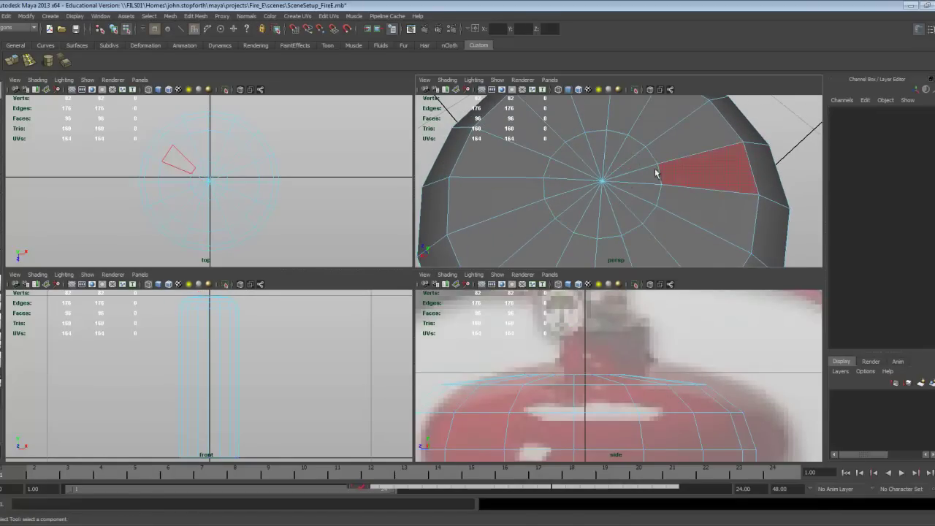
key(y)
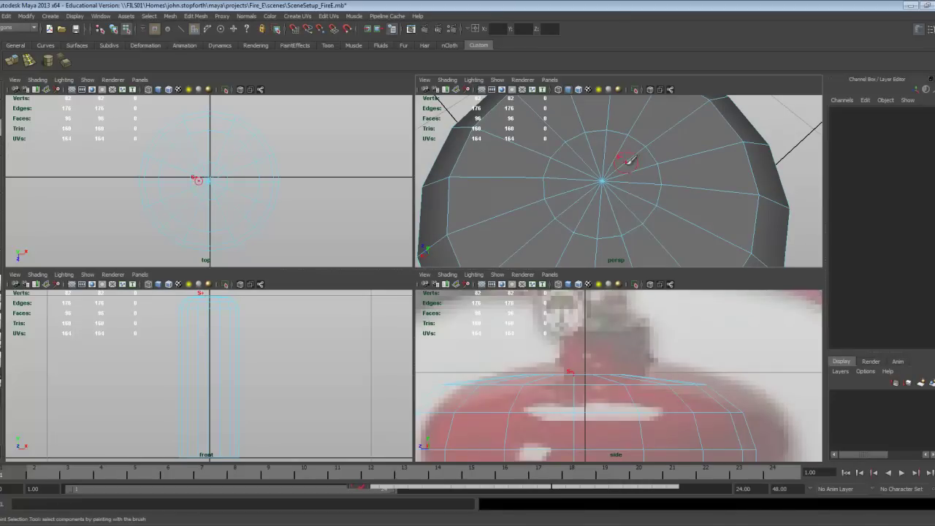
mouse_move(626, 157)
mouse_down()
mouse_move(598, 156)
mouse_move(550, 181)
mouse_move(579, 223)
mouse_move(635, 190)
mouse_move(643, 173)
mouse_up()
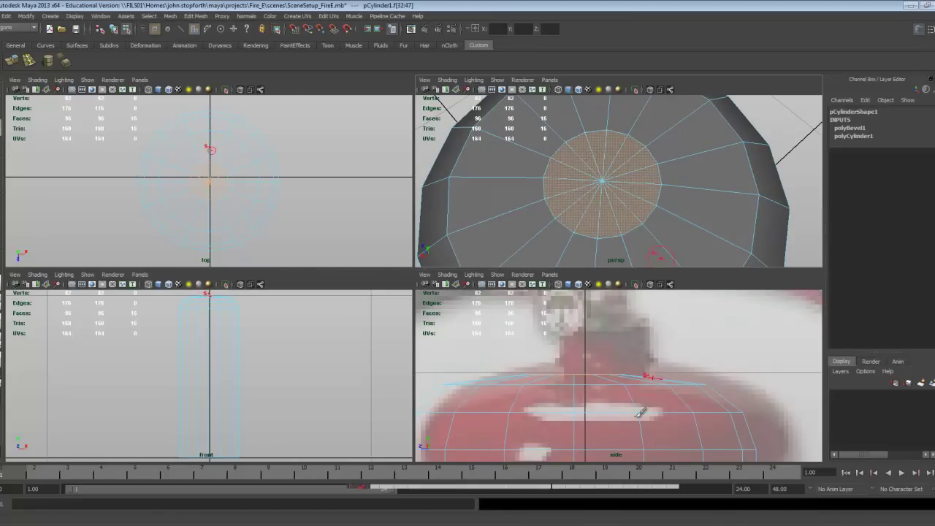
Extrude the selected centre faces upward by about 0.044 to form the extinguisher's neck, then clear the selection
click(619, 476)
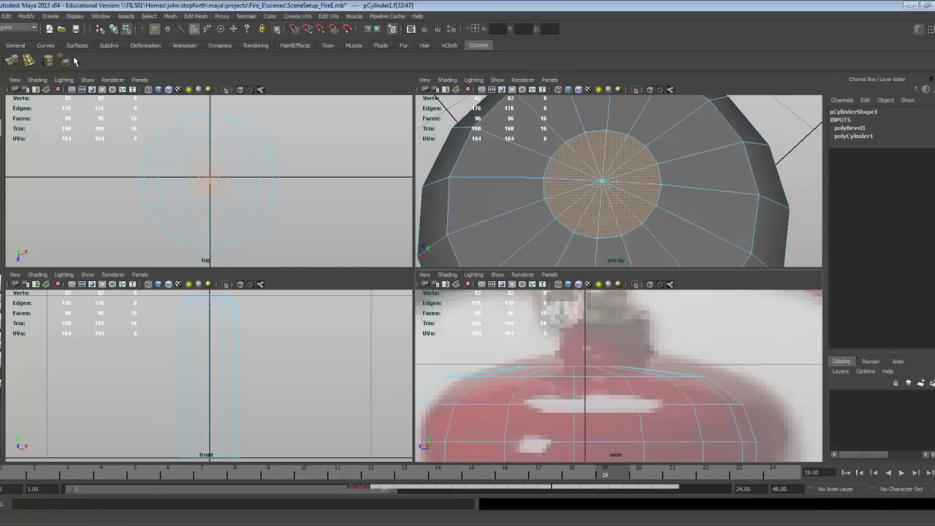
click(12, 63)
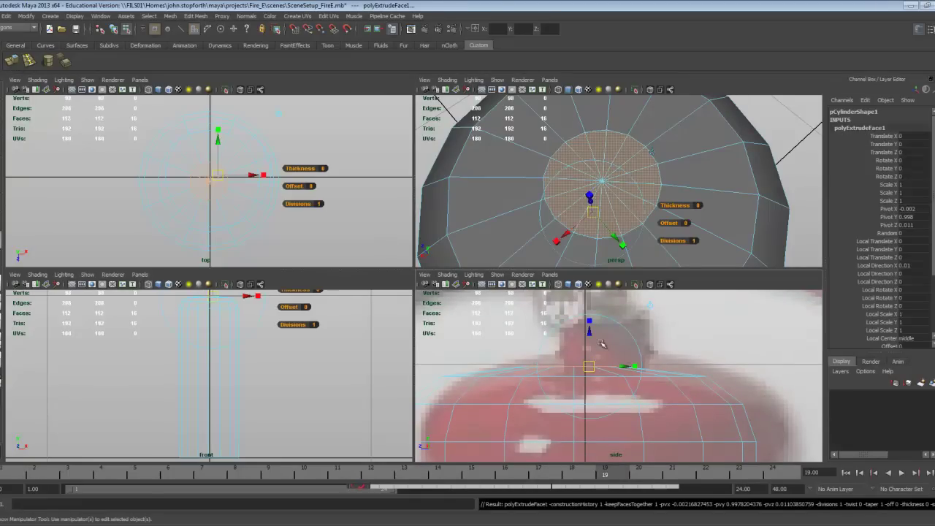
drag(590, 336, 586, 291)
alt+right_drag(764, 209, 634, 218)
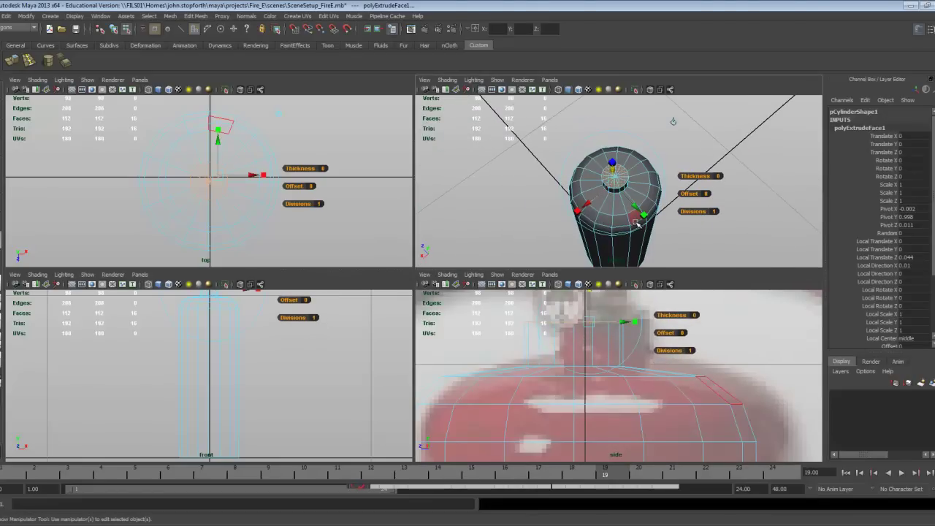
click(634, 230)
click(730, 151)
scroll(709, 197, down, 5)
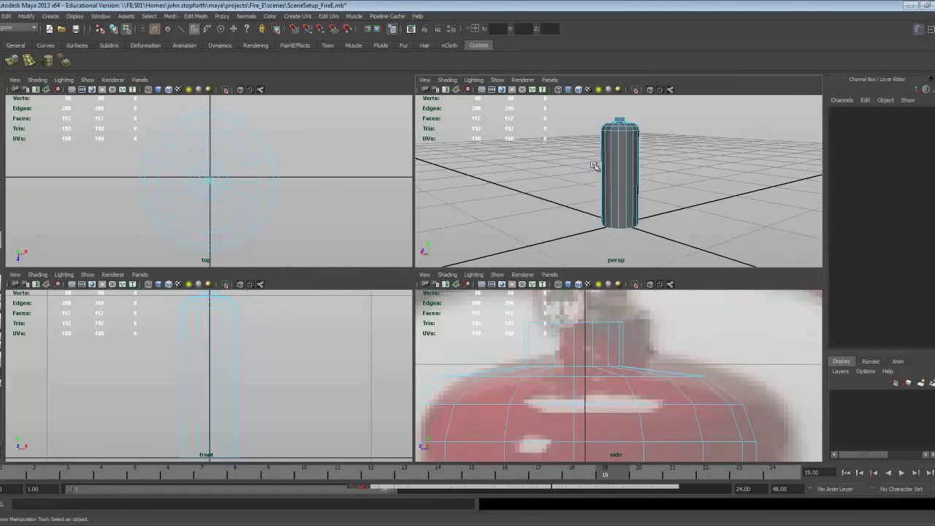
Insert an edge loop around the lower body, level with the upper edge of the black base in the side-view reference
alt+drag(600, 197, 615, 208)
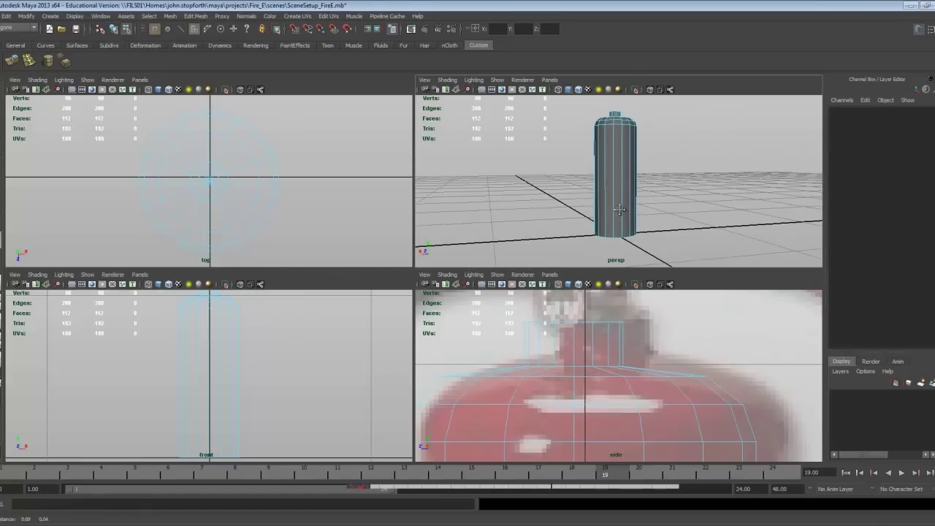
click(195, 16)
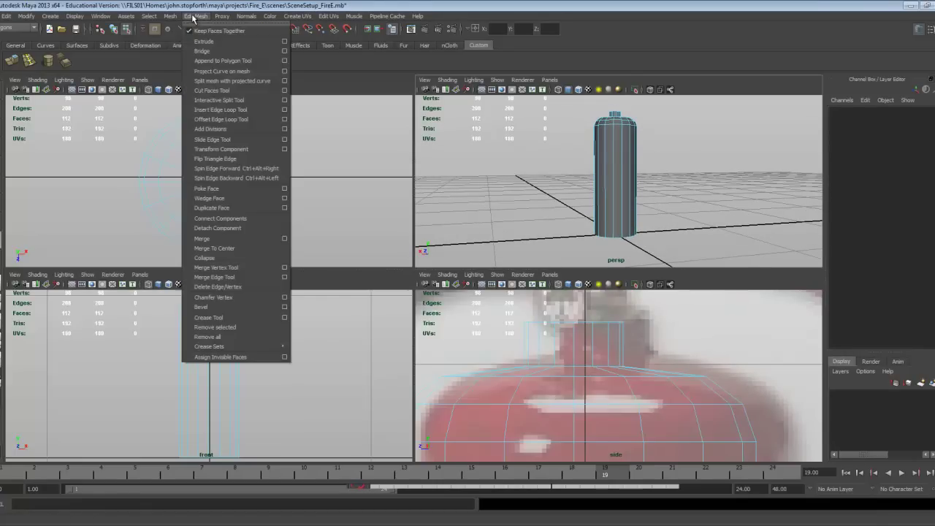
click(219, 109)
alt+drag(679, 224, 668, 223)
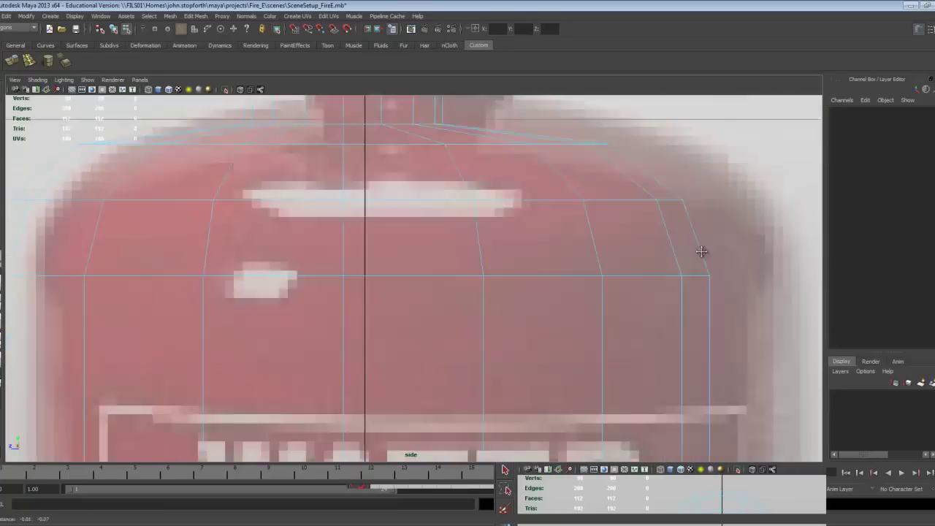
alt+right_drag(701, 252, 468, 395)
alt+middle_drag(468, 395, 469, 316)
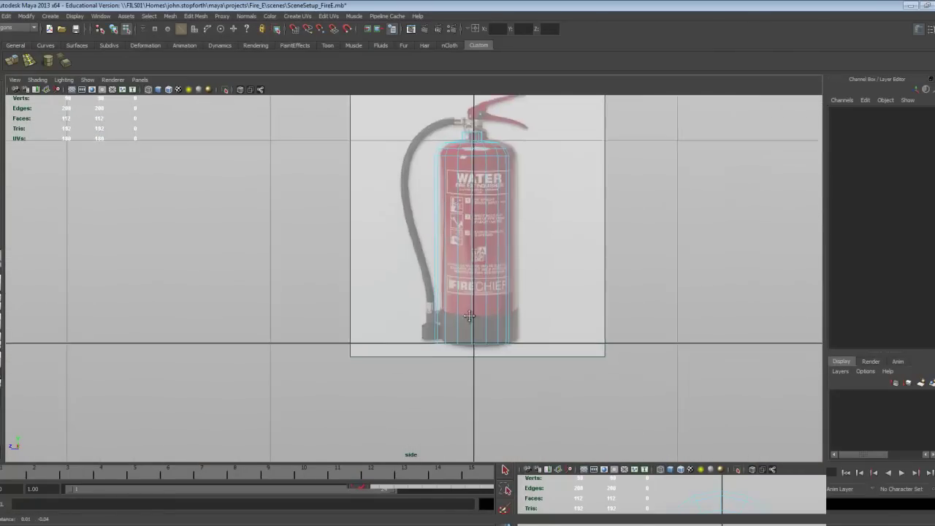
alt+right_drag(469, 315, 715, 427)
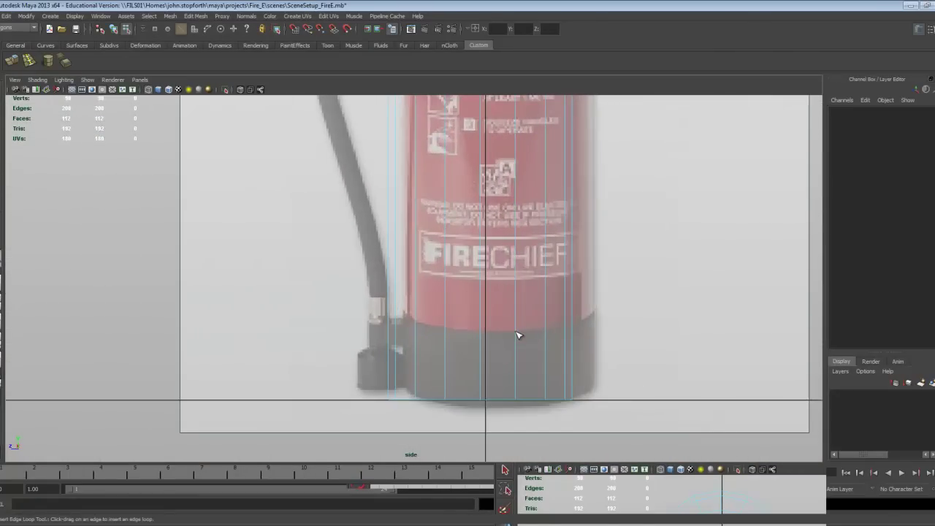
click(516, 335)
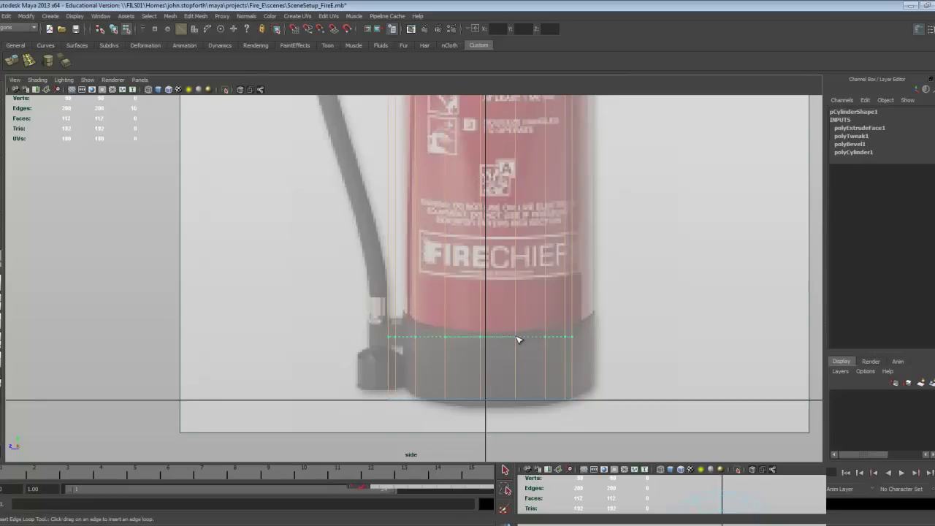
click(518, 337)
key(w)
click(649, 358)
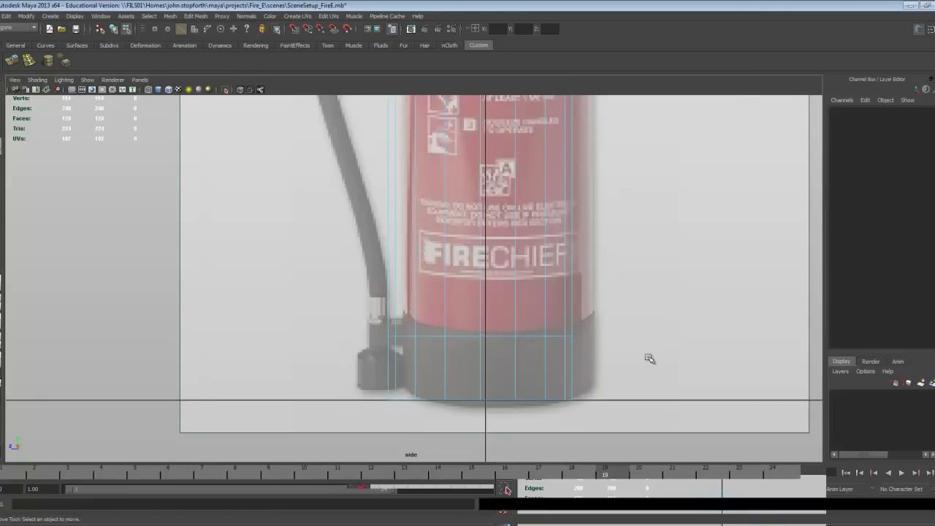
Select all the side faces of the base band below the new edge loop in face mode
alt+middle_drag(484, 367, 488, 355)
right_drag(483, 351, 485, 373)
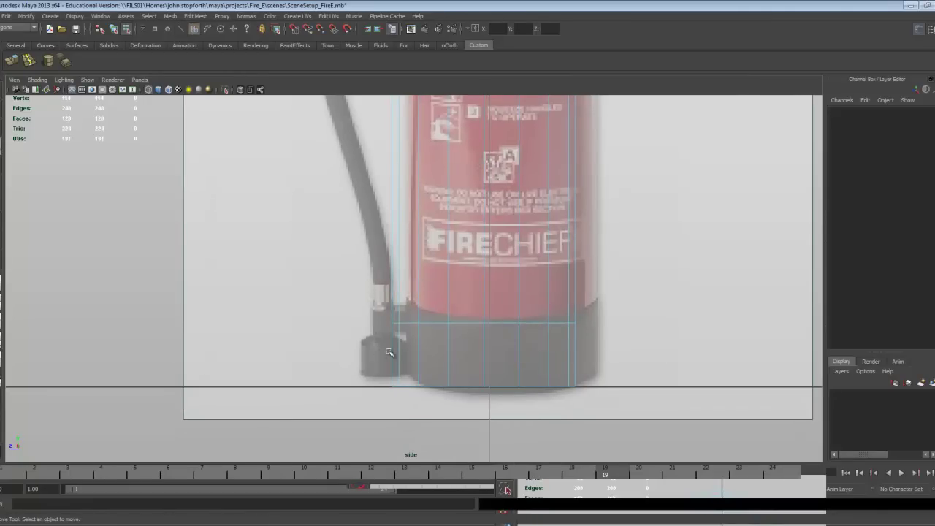
drag(389, 353, 742, 353)
Extrude the selected base faces slightly outward to form the raised bottom section, then clear the selection
key(space)
key(space)
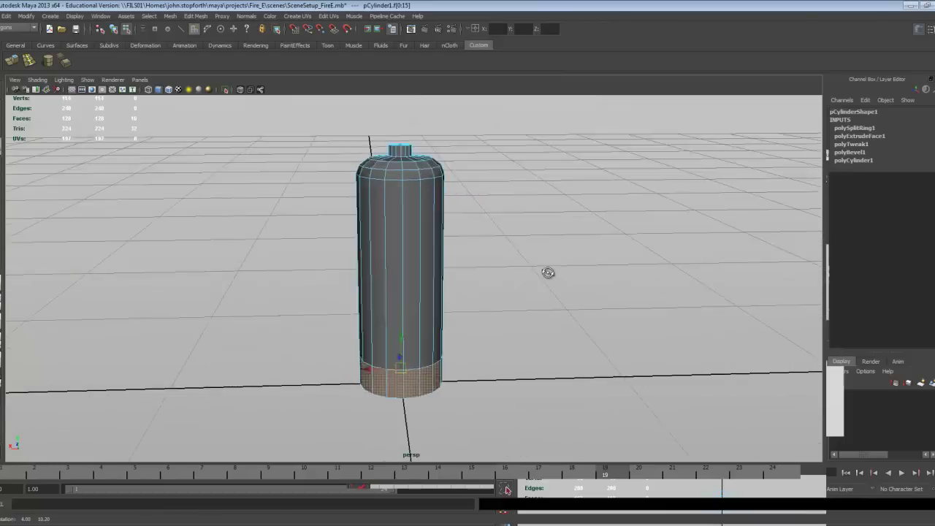
alt+drag(547, 271, 522, 286)
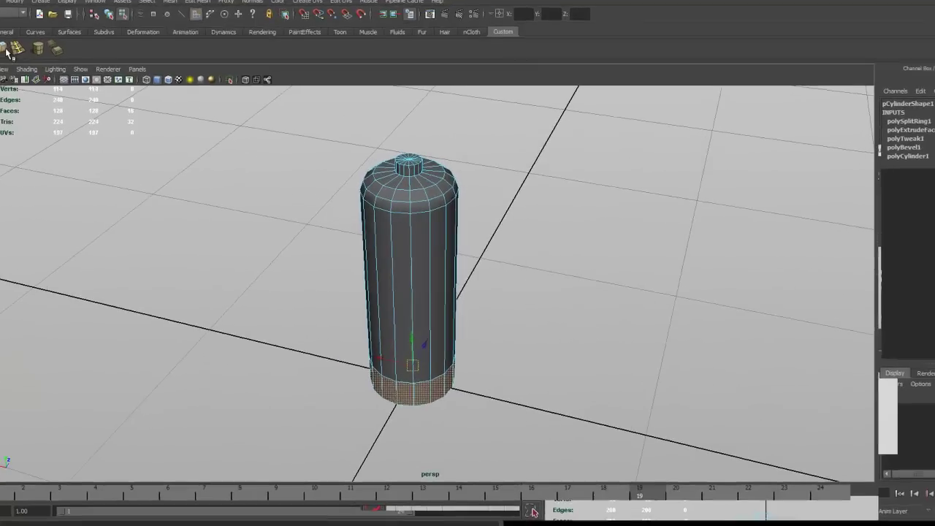
click(12, 62)
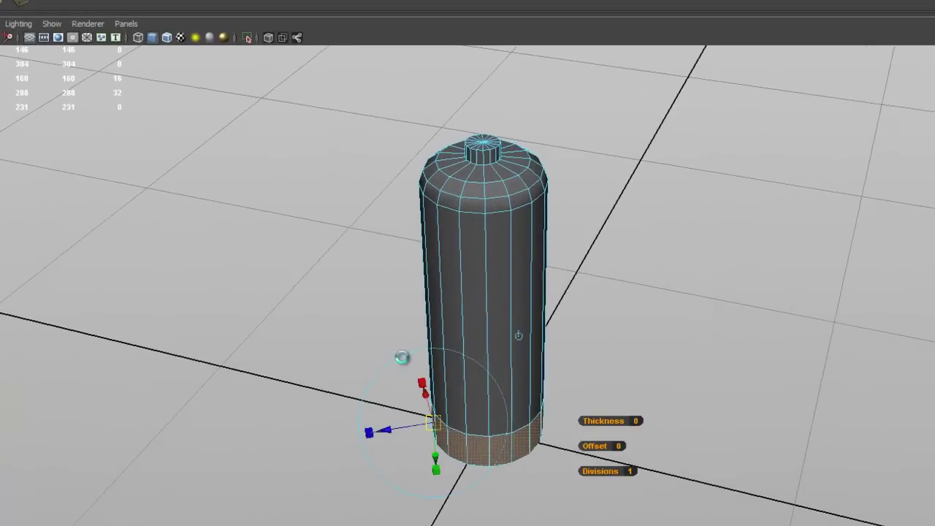
alt+middle_drag(337, 355, 360, 274)
alt+right_drag(361, 274, 408, 278)
alt+right_drag(513, 308, 834, 361)
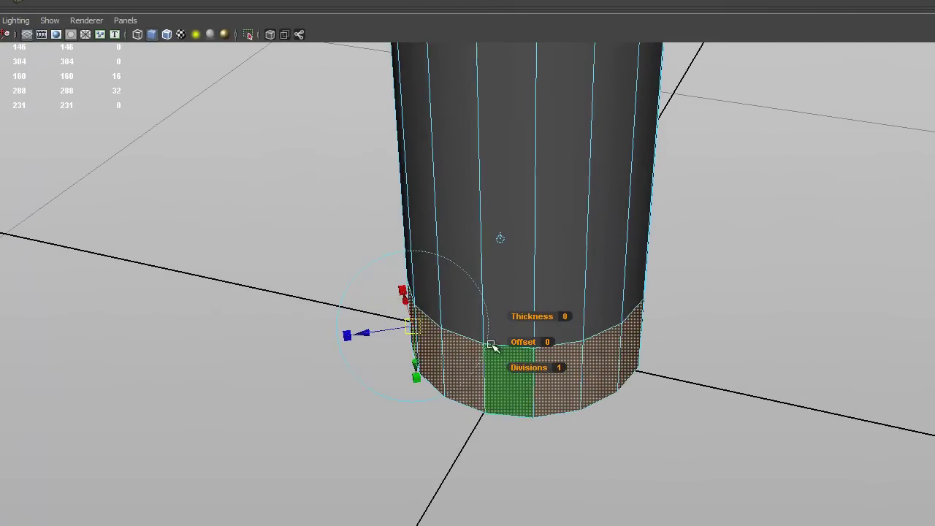
alt+drag(440, 341, 457, 292)
drag(350, 383, 350, 379)
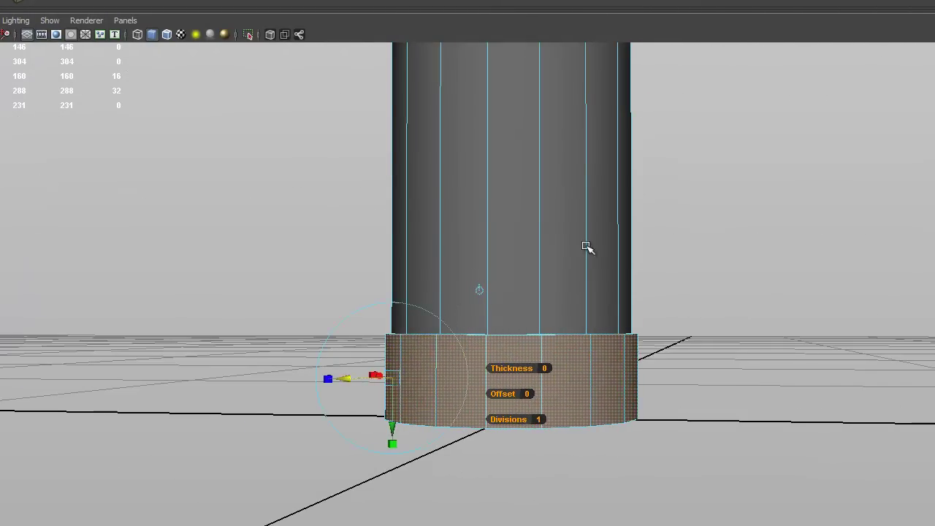
alt+drag(589, 248, 570, 276)
click(693, 200)
alt+drag(693, 200, 488, 421)
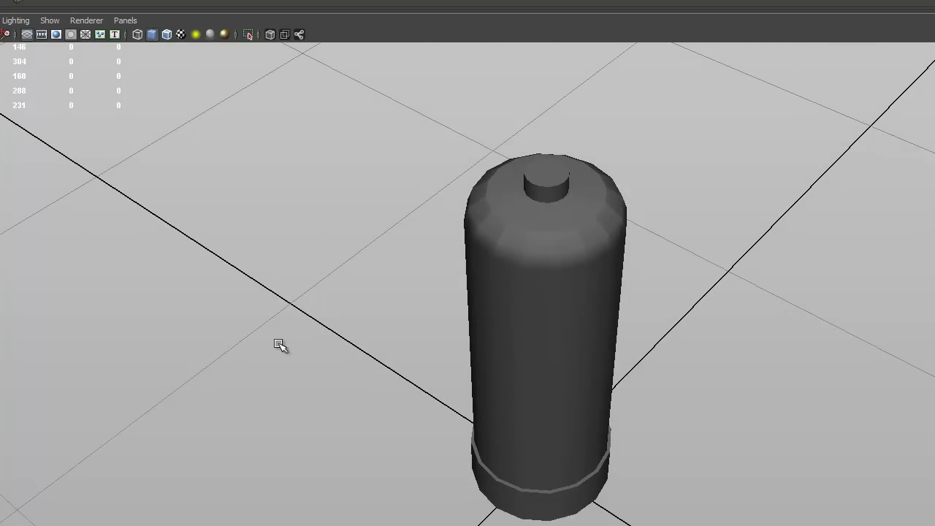
Centre the extinguisher body on the grid origin by moving it to X 0 and Z 0
click(18, 21)
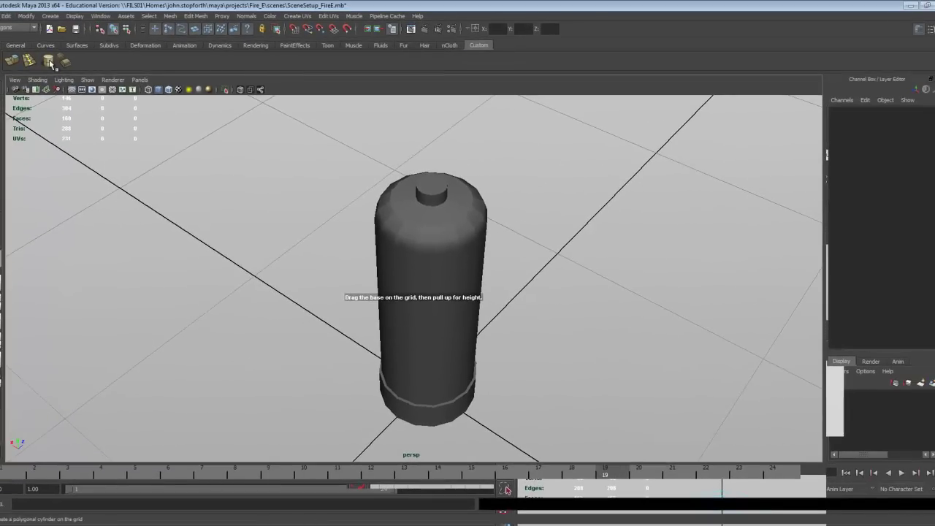
key(space)
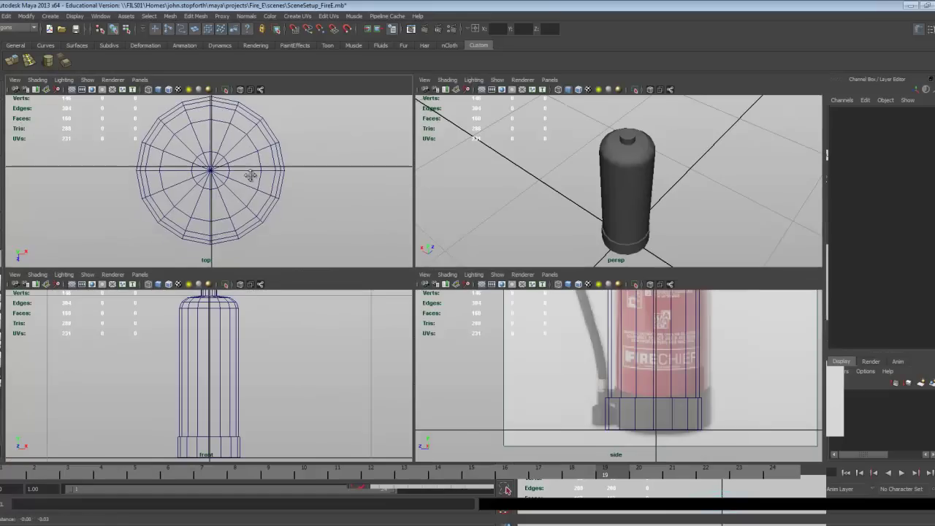
alt+right_drag(250, 175, 313, 212)
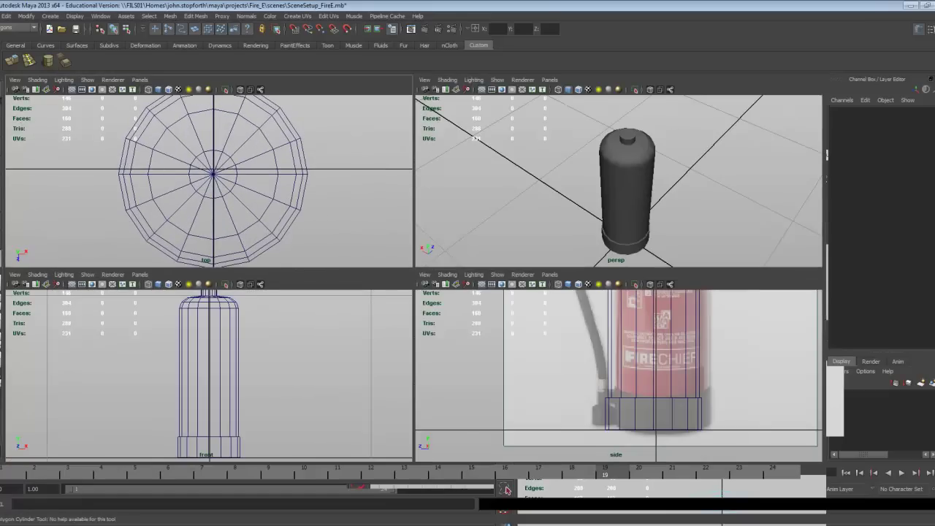
key(q)
click(224, 194)
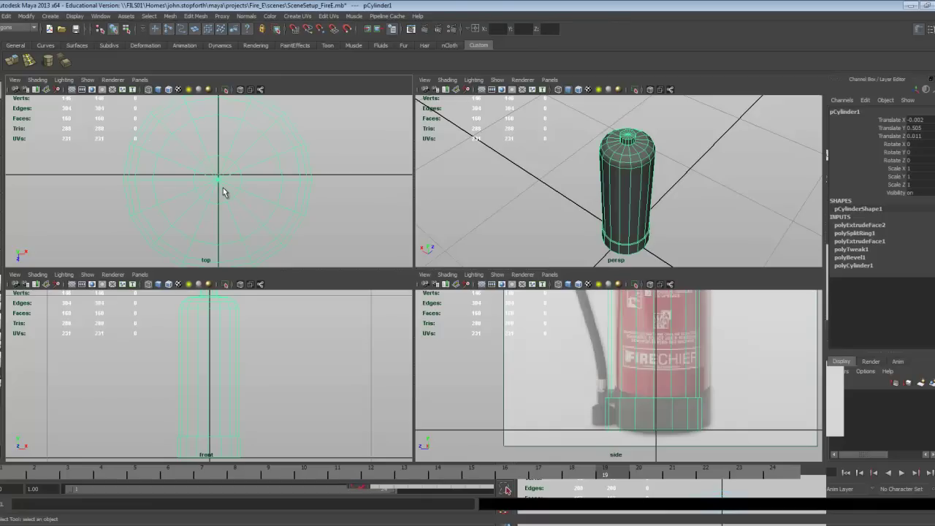
key(w)
drag(219, 180, 221, 177)
alt+right_drag(376, 198, 365, 196)
mouse_move(677, 220)
alt+mouse_down()
mouse_move(672, 194)
mouse_move(670, 210)
alt+mouse_up()
alt+drag(335, 203, 323, 200)
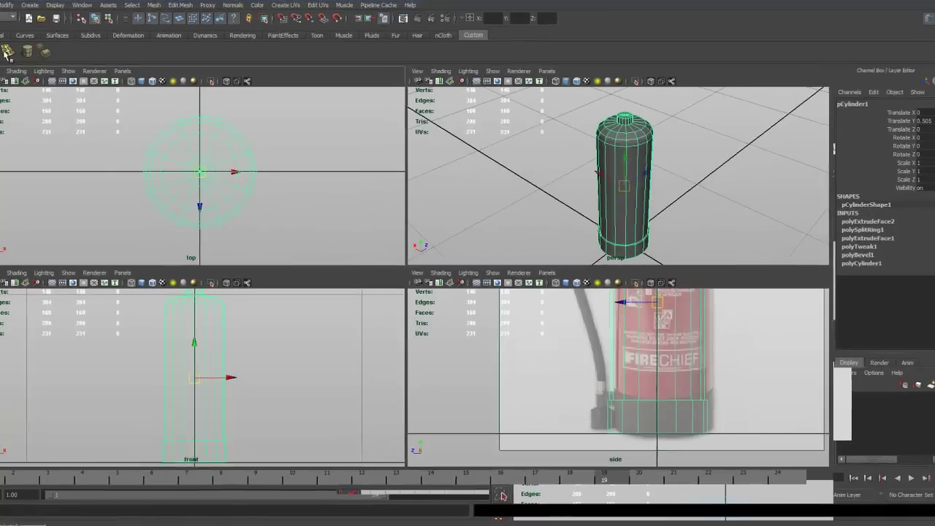
Create a polygon cylinder about 0.038 in radius and 0.064 high at the body's centre, with its axis subdivisions set to 8
click(48, 60)
alt+right_drag(337, 252, 506, 290)
alt+right_drag(454, 274, 463, 275)
alt+middle_drag(95, 44, 82, 61)
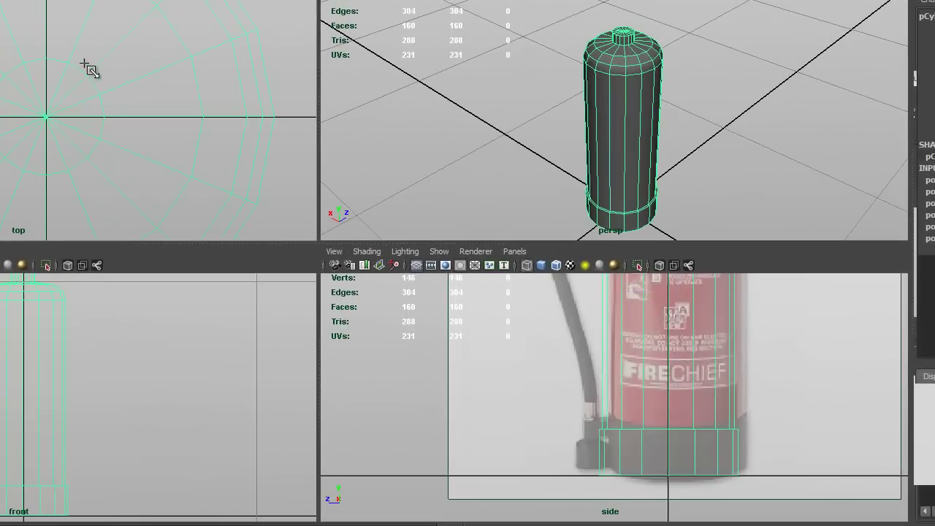
drag(53, 124, 82, 149)
key(ctrl+z)
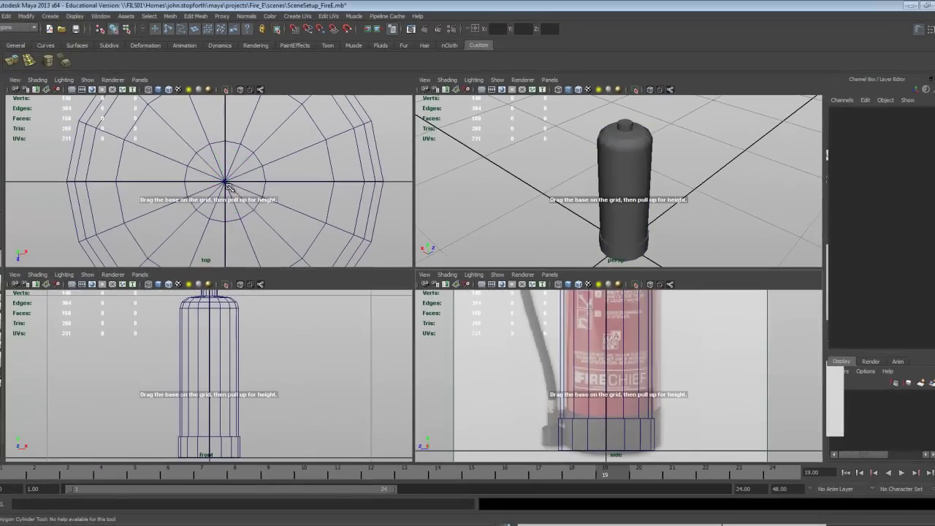
drag(230, 185, 247, 205)
alt+middle_drag(628, 425, 617, 394)
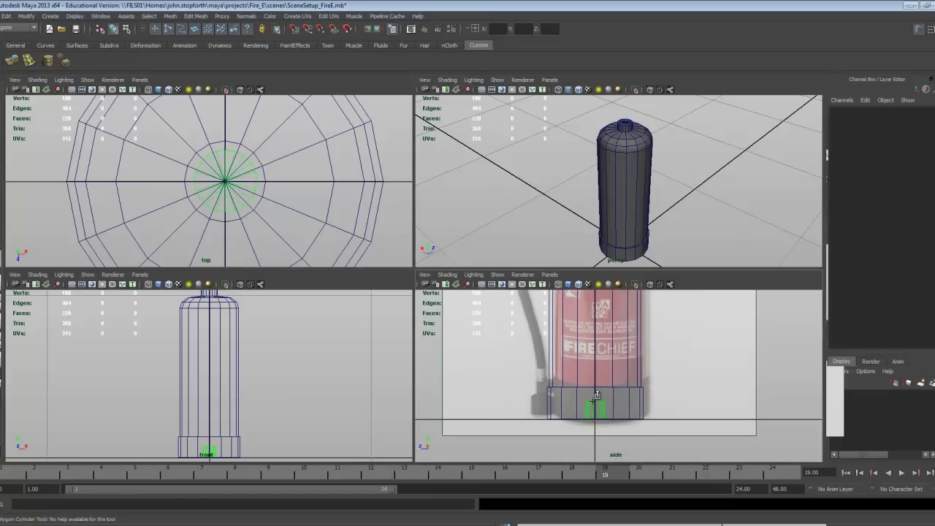
click(597, 396)
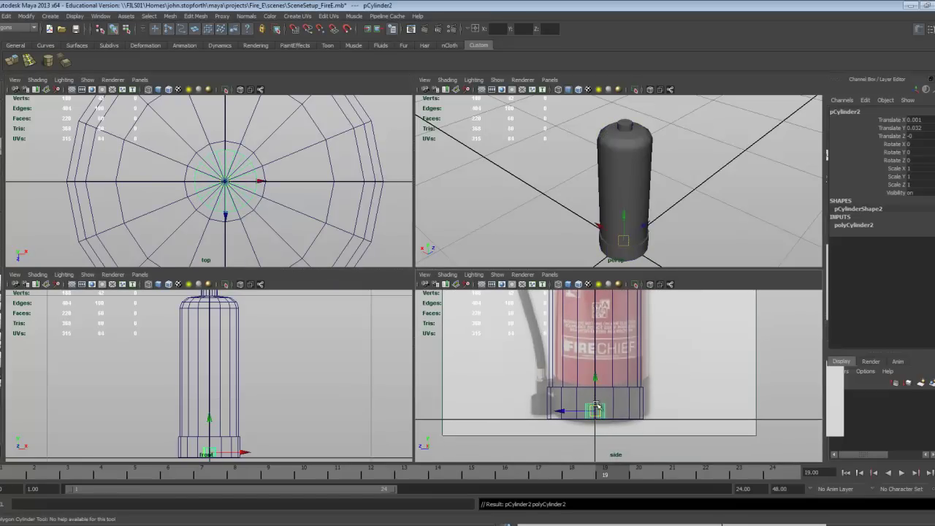
click(853, 225)
double_click(913, 249)
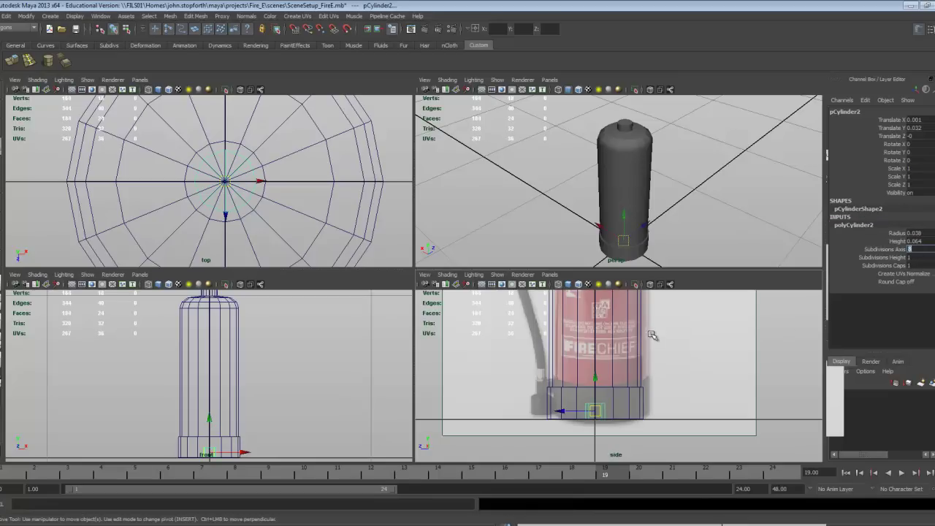
Raise the small cylinder above the extinguisher's neck to about Y 1.082, over the valve in the side-view reference
alt+middle_drag(637, 343, 622, 361)
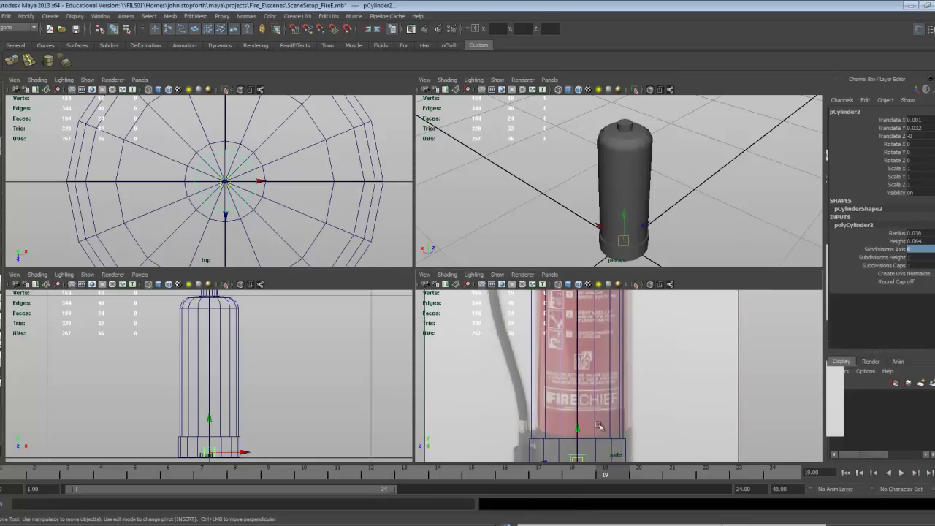
drag(579, 432, 582, 283)
alt+middle_drag(604, 330, 605, 428)
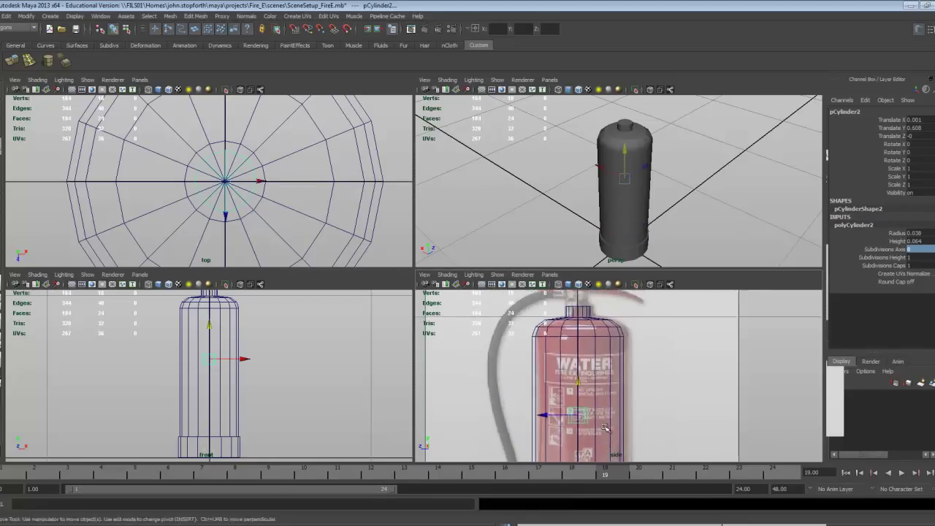
drag(579, 380, 586, 271)
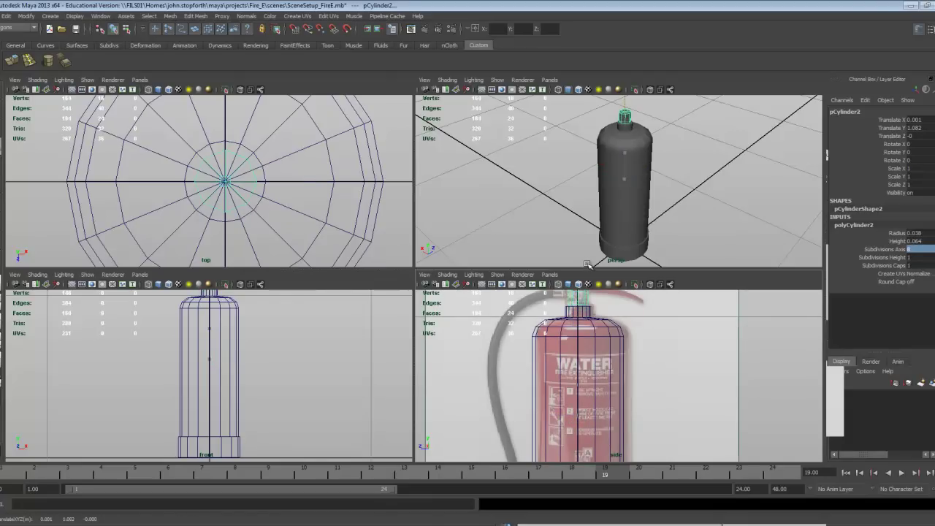
Flatten the small cylinder to a Y scale of about 0.62 and lower it to about Y 1.076 to match the valve
alt+right_drag(600, 365, 676, 328)
alt+middle_drag(675, 329, 697, 452)
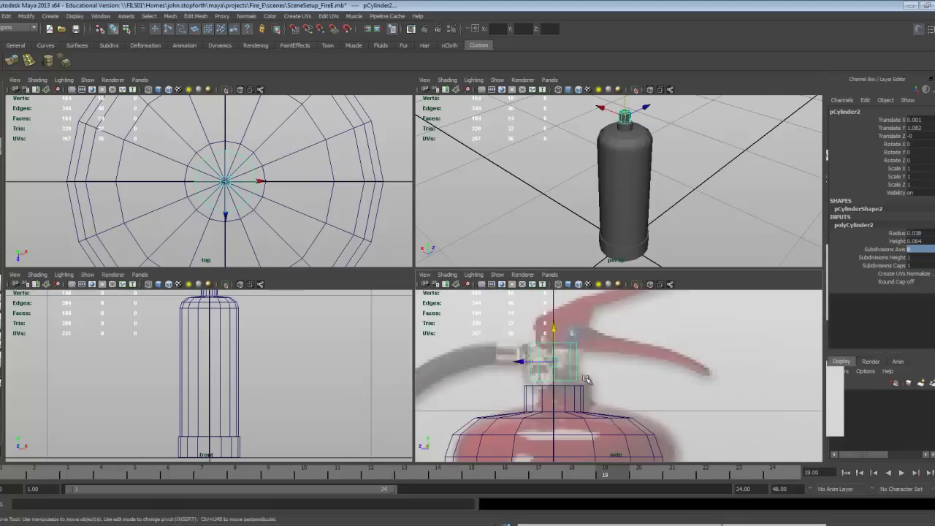
key(f)
alt+right_drag(767, 398, 729, 399)
alt+middle_drag(661, 391, 676, 393)
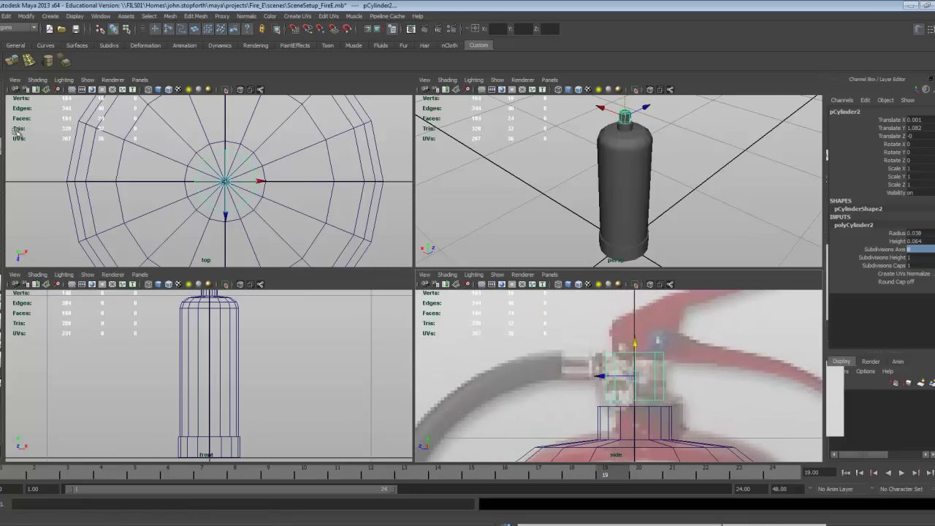
key(r)
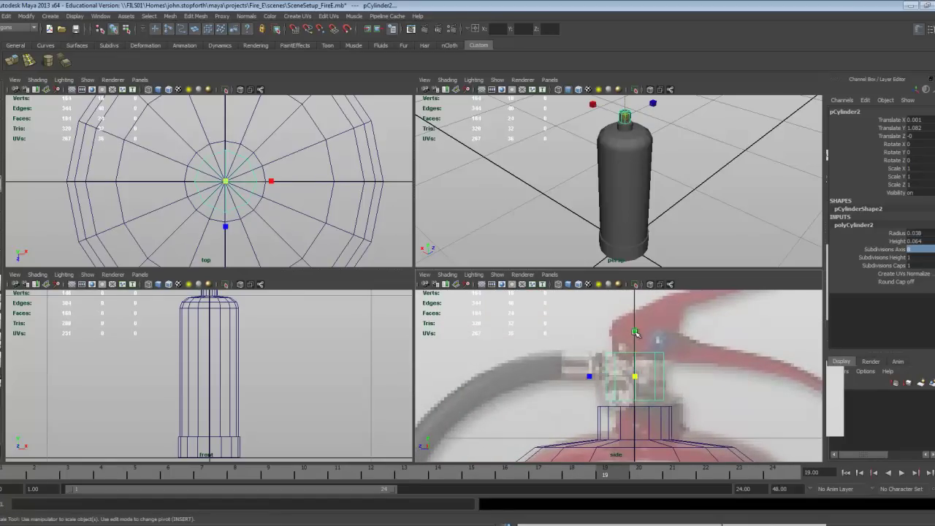
drag(636, 333, 635, 355)
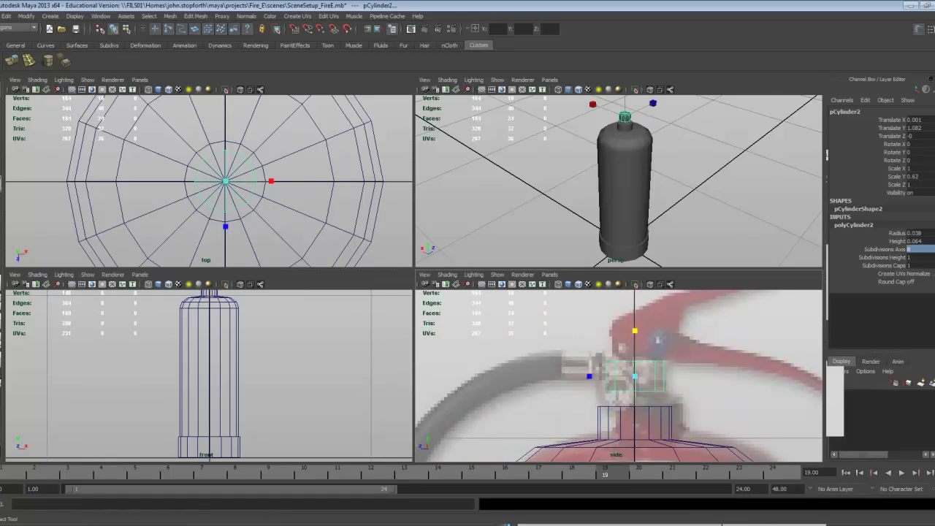
key(q)
key(w)
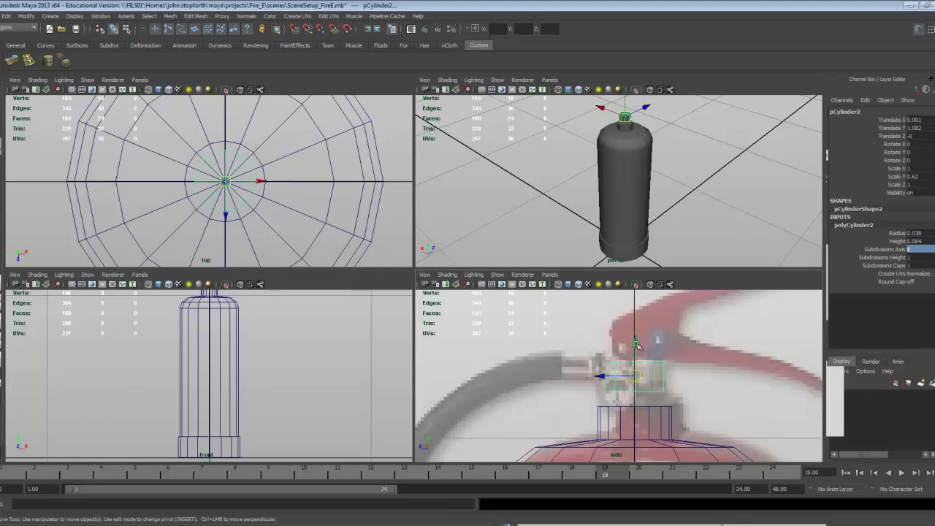
drag(635, 347, 635, 350)
alt+middle_drag(636, 373, 636, 334)
alt+right_drag(636, 334, 688, 348)
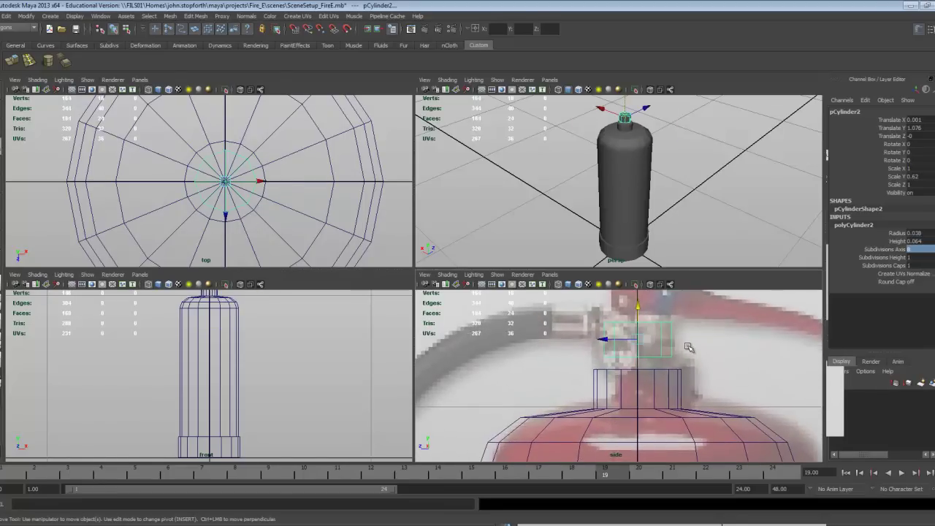
Create a long, thin polygon cube over the handle in the side view, extended sideways by about half the valve cylinder's width
alt+middle_drag(689, 348, 681, 356)
key(space)
scroll(628, 355, down, 10)
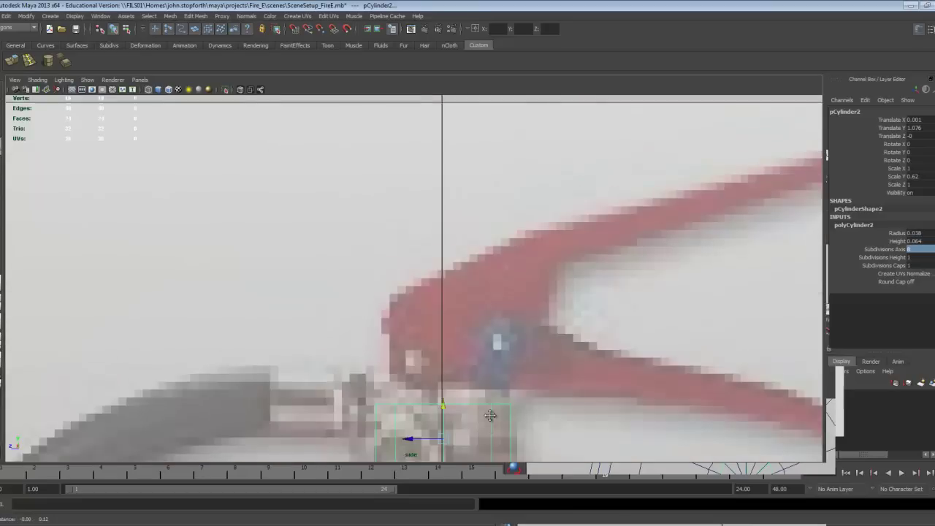
scroll(614, 355, up, 10)
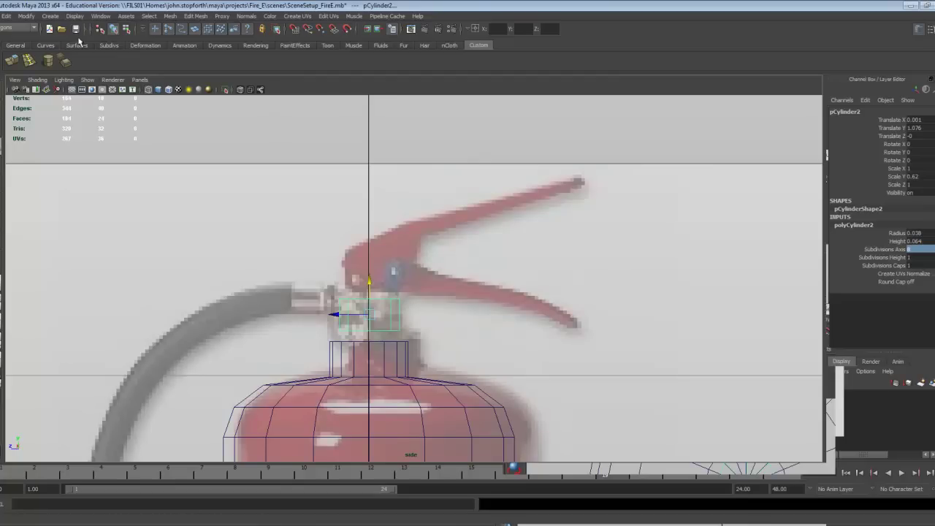
click(49, 15)
mouse_move(62, 44)
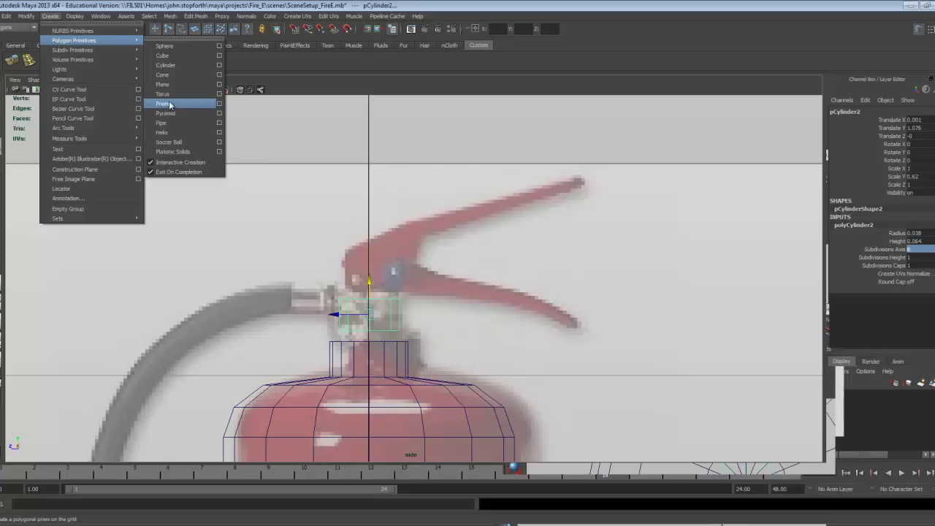
click(162, 56)
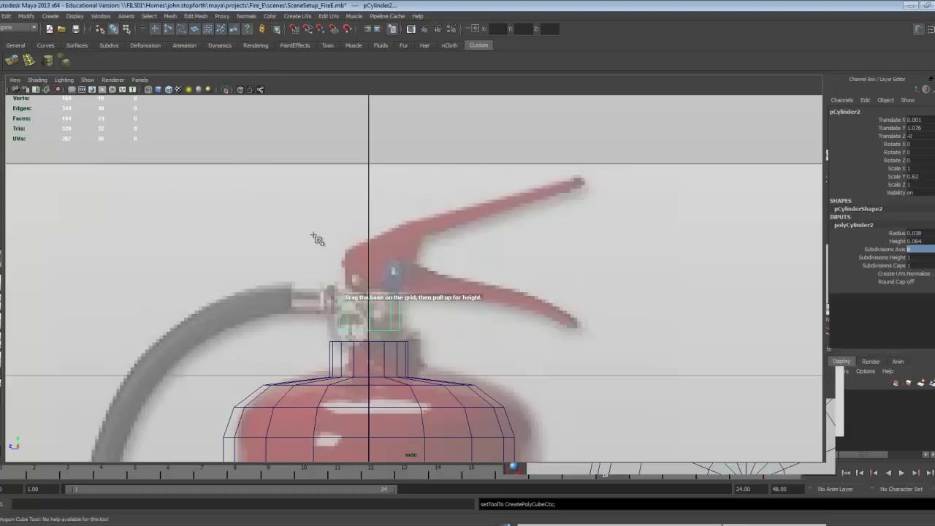
drag(344, 251, 595, 260)
key(space)
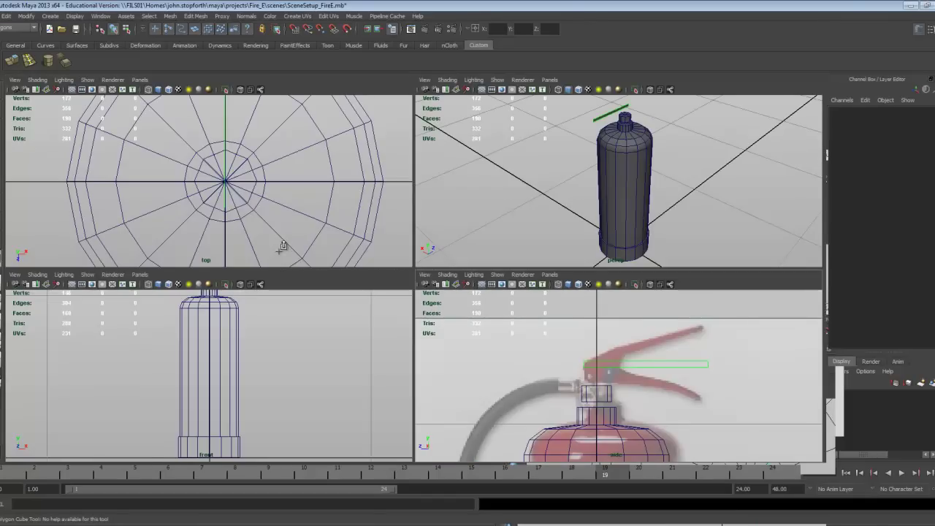
key(space)
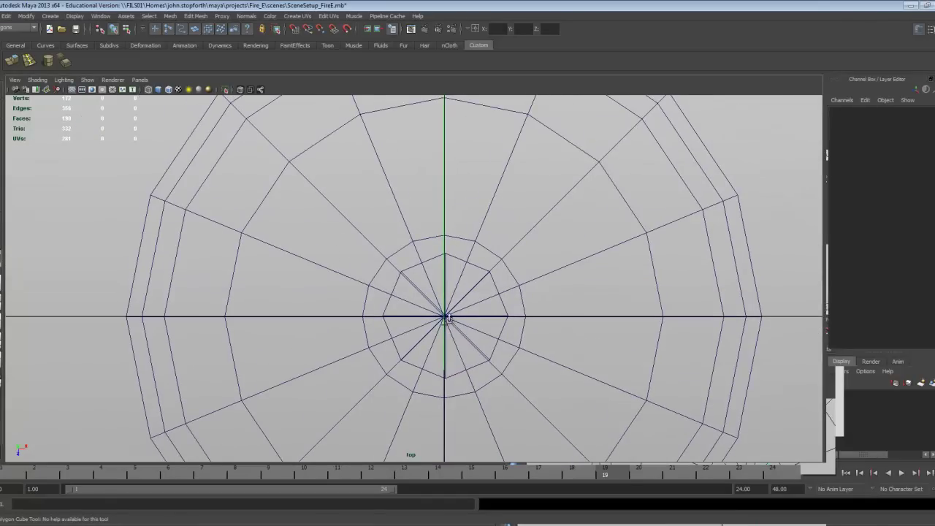
drag(447, 319, 390, 321)
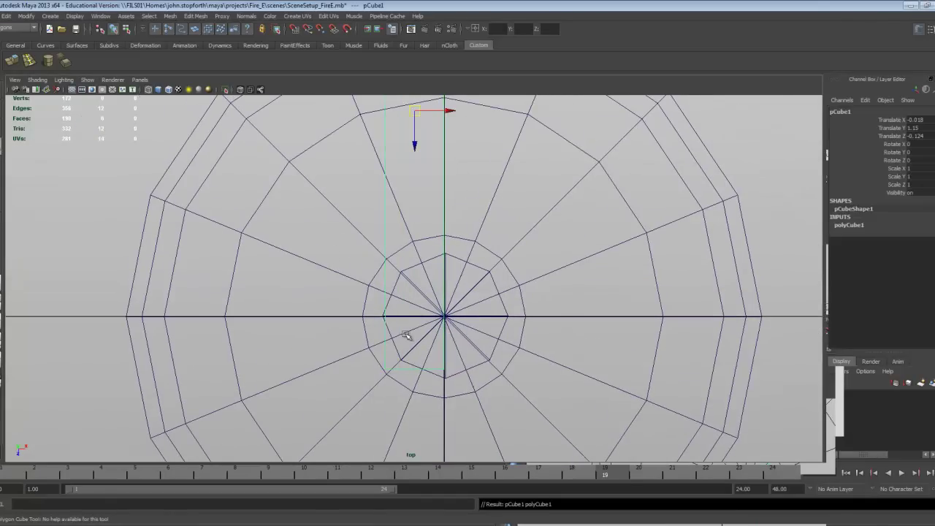
Move the handle cube sideways to X 0 so that it is centred over the extinguisher body
alt+middle_drag(423, 248, 423, 319)
alt+right_drag(424, 319, 436, 298)
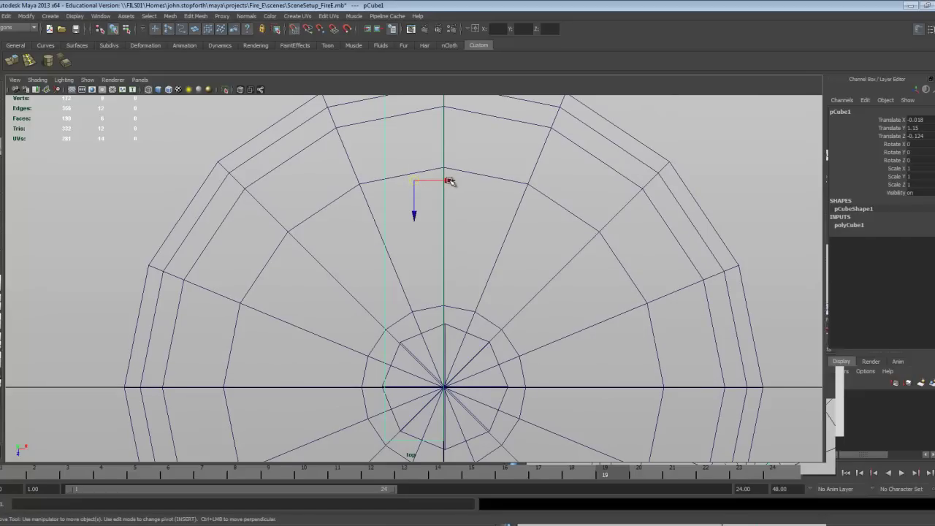
drag(448, 180, 446, 181)
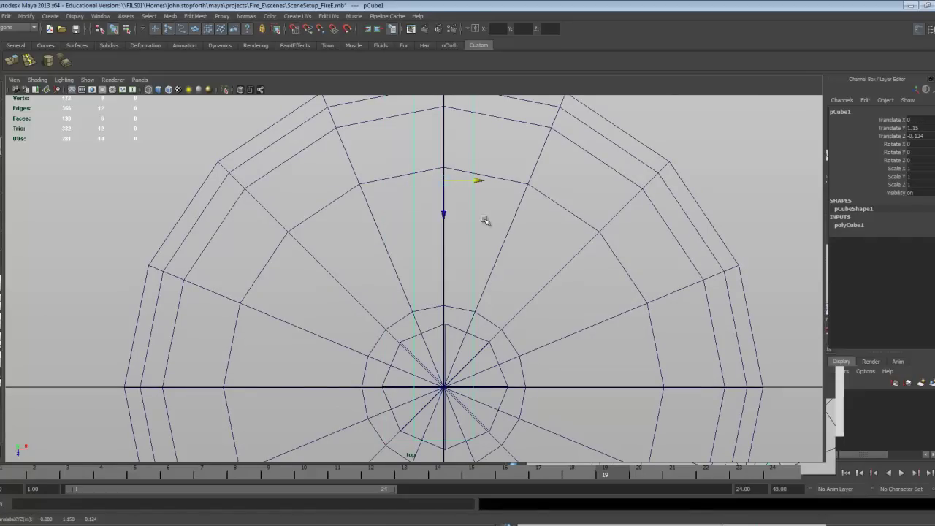
Give the handle cube 4 depth subdivisions and raise its second pair of top vertices to the upper lever's edge in the side view
key(space)
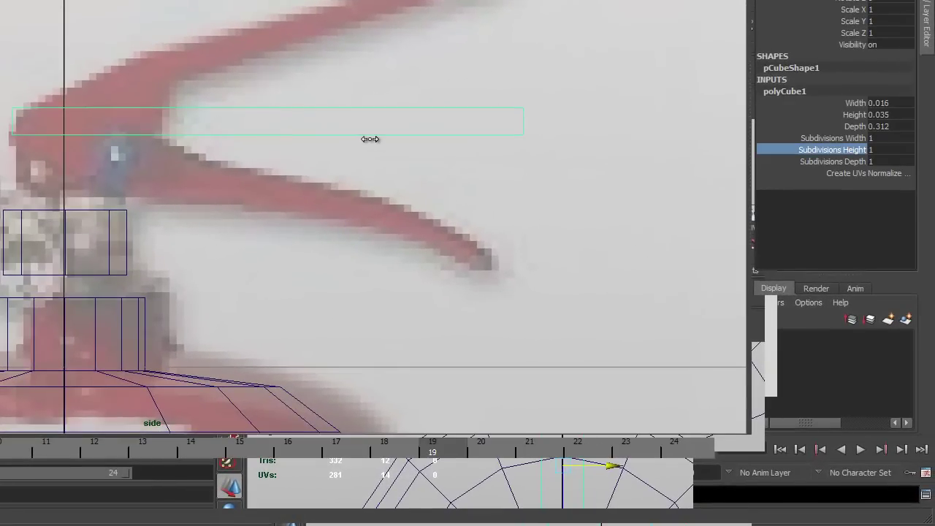
click(789, 162)
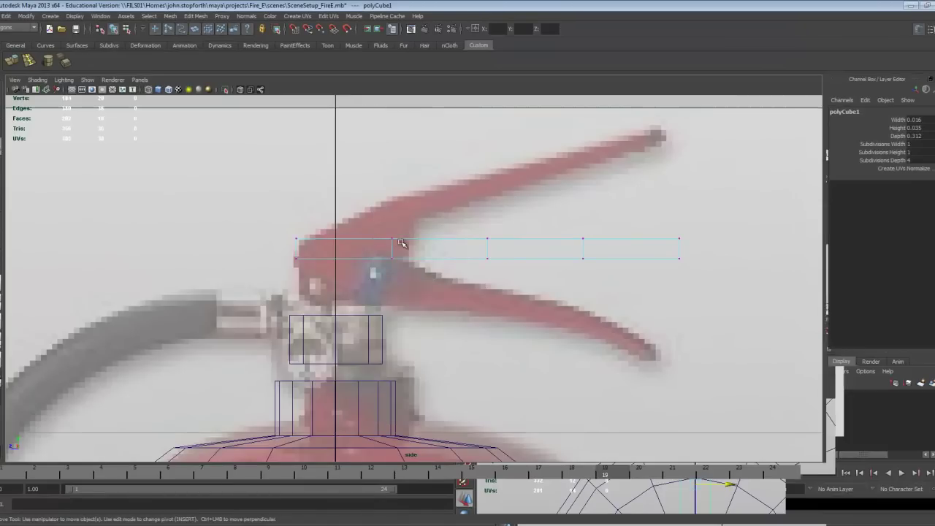
click(401, 243)
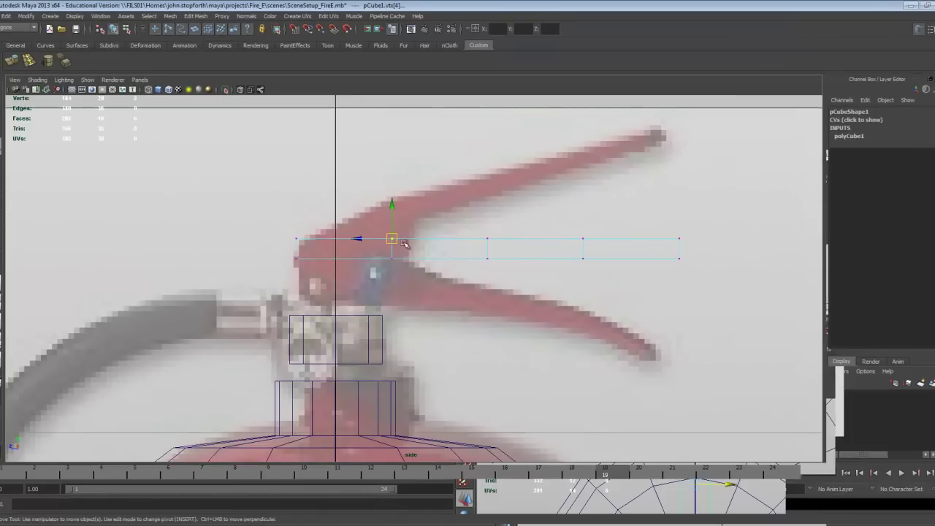
drag(393, 239, 389, 201)
Frame the handle in the perspective view and check that the middle top vertices are selected on both sides of the cube
drag(477, 219, 509, 251)
key(space)
scroll(639, 166, up, 5)
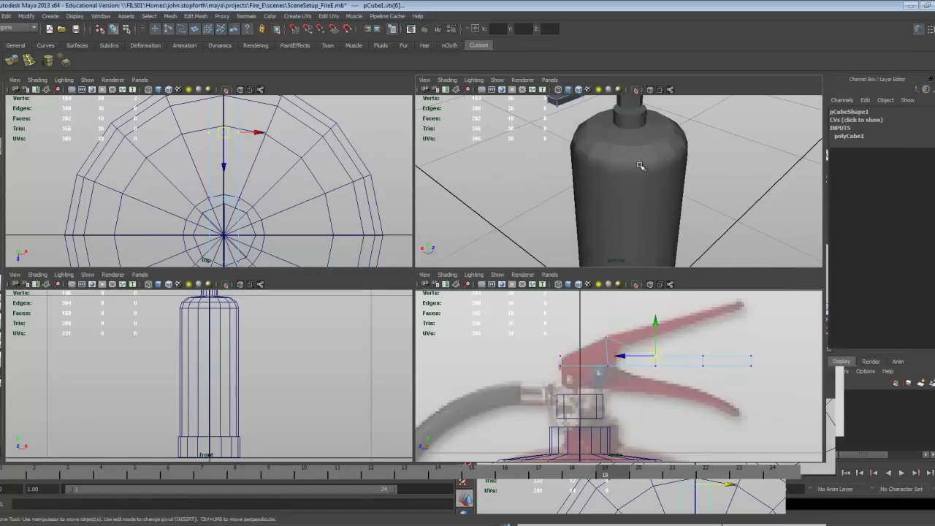
alt+middle_drag(640, 167, 631, 192)
alt+right_drag(630, 192, 684, 192)
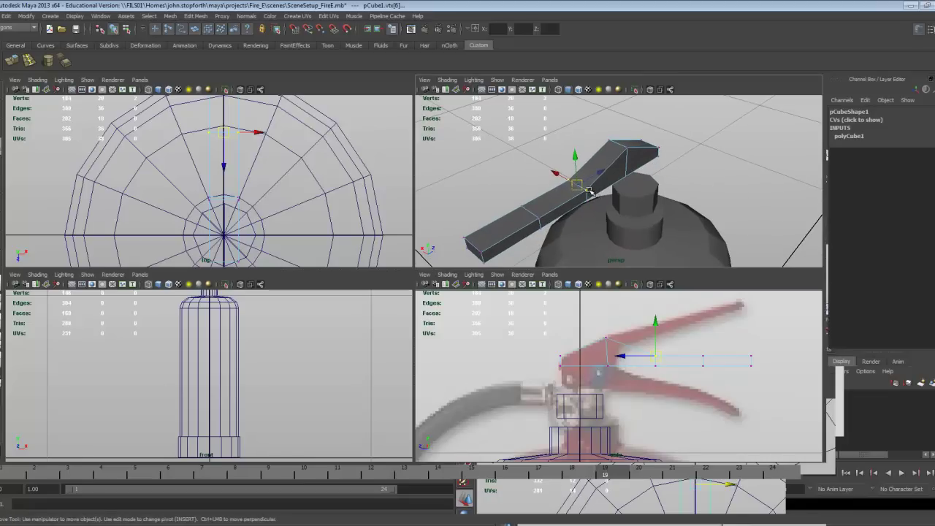
click(644, 335)
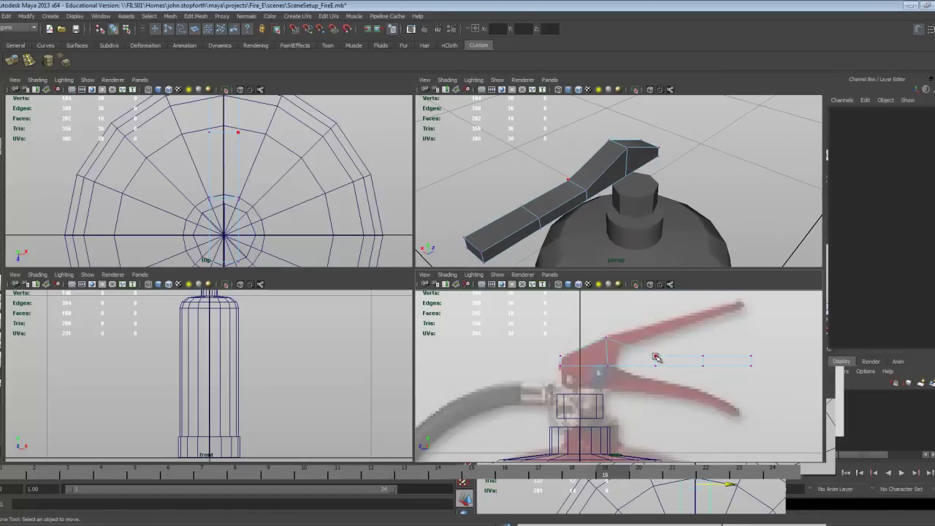
drag(653, 354, 658, 360)
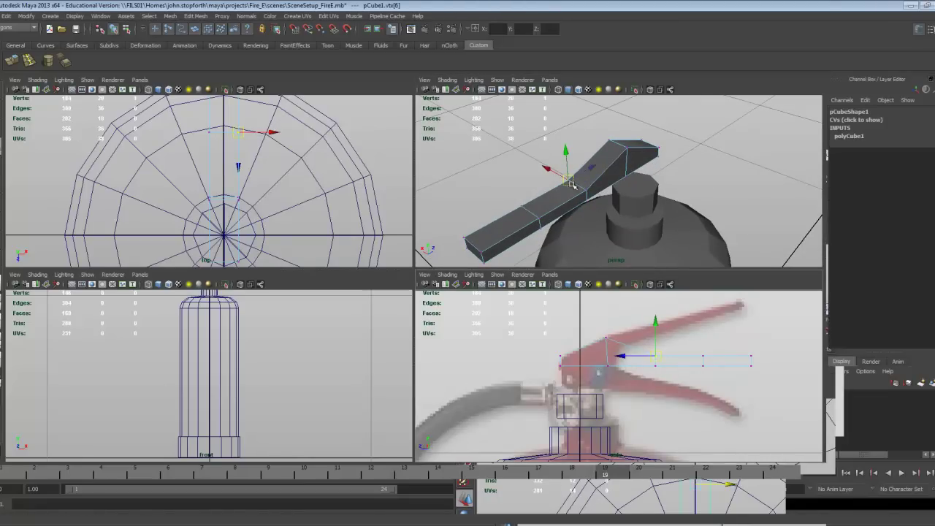
Raise the handle's outer three vertex columns in the side view so the cube follows the reference's upper lever out to its tip
click(649, 340)
drag(667, 359, 714, 363)
click(692, 342)
drag(702, 355, 701, 312)
drag(743, 346, 744, 299)
drag(741, 352, 747, 306)
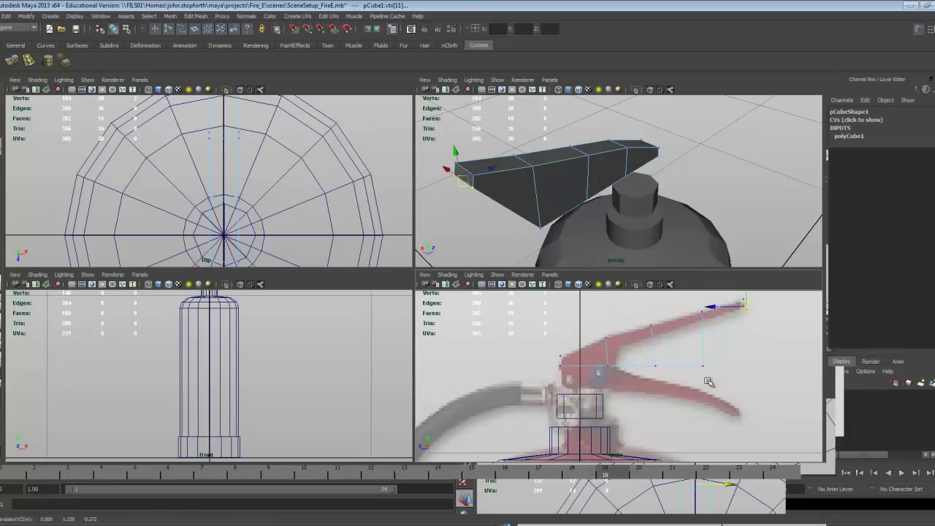
drag(709, 382, 692, 324)
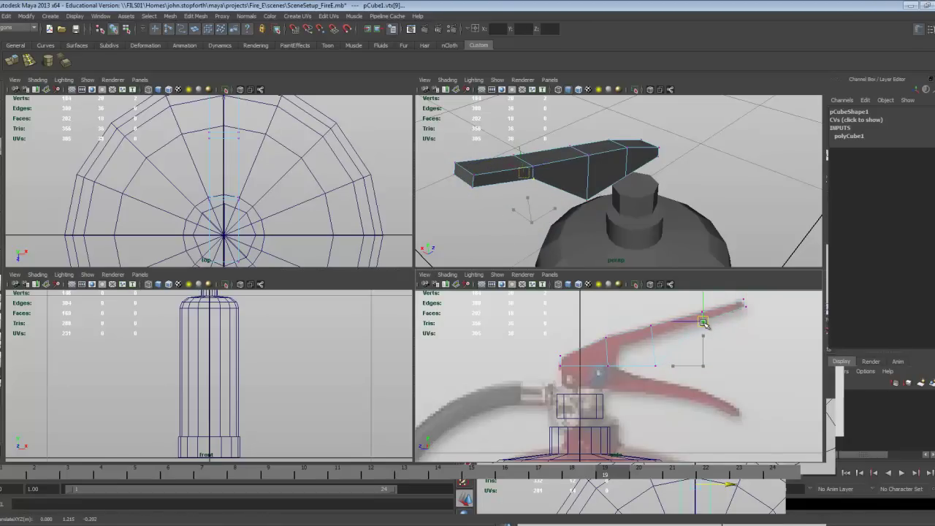
drag(668, 383, 654, 336)
Shift the handle's second vertex column outward to the fork between the two levers and lift its lower vertices
click(610, 363)
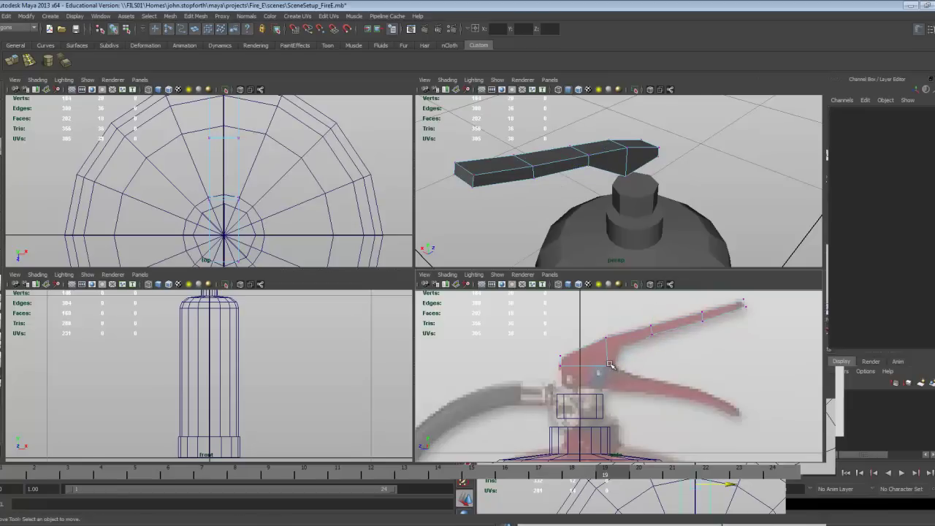
drag(593, 321, 623, 384)
drag(572, 351, 585, 351)
drag(601, 319, 627, 347)
drag(618, 337, 628, 374)
drag(620, 366, 618, 360)
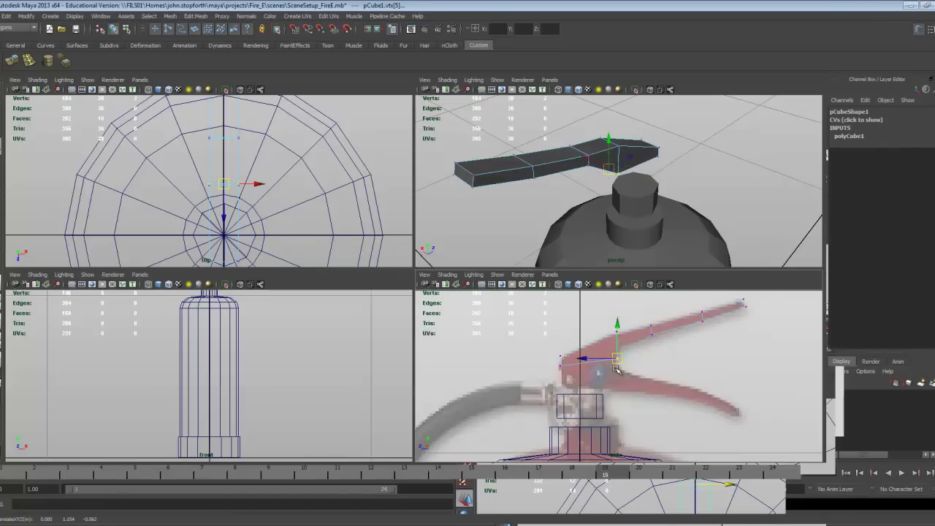
Fine-tune the height of the lower fork vertices to about Y 1.16, where the upper lever meets the valve housing
scroll(616, 369, up, 5)
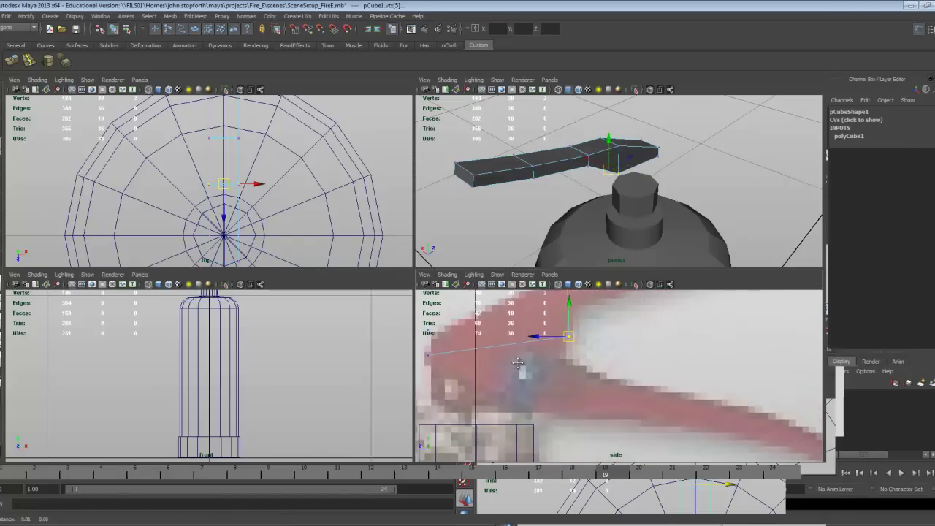
scroll(497, 354, up, 2)
drag(570, 336, 571, 330)
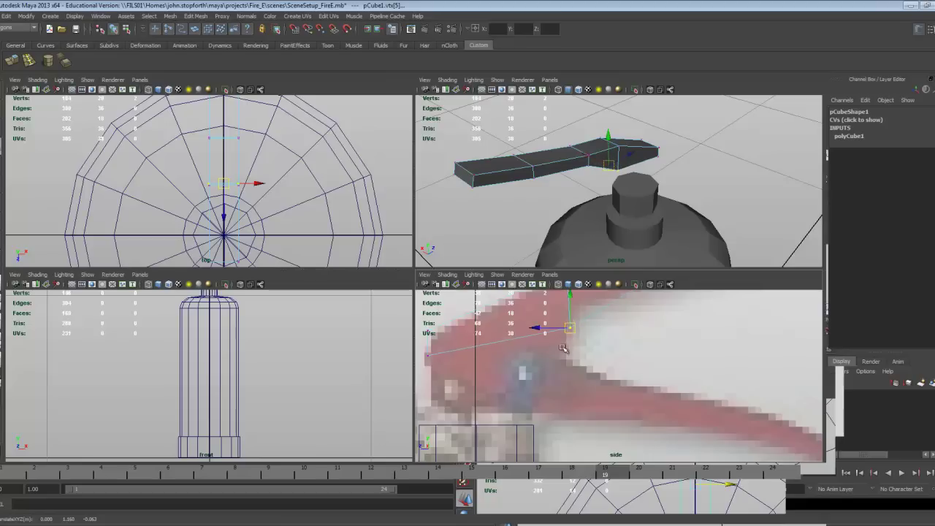
alt+middle_drag(461, 365, 466, 355)
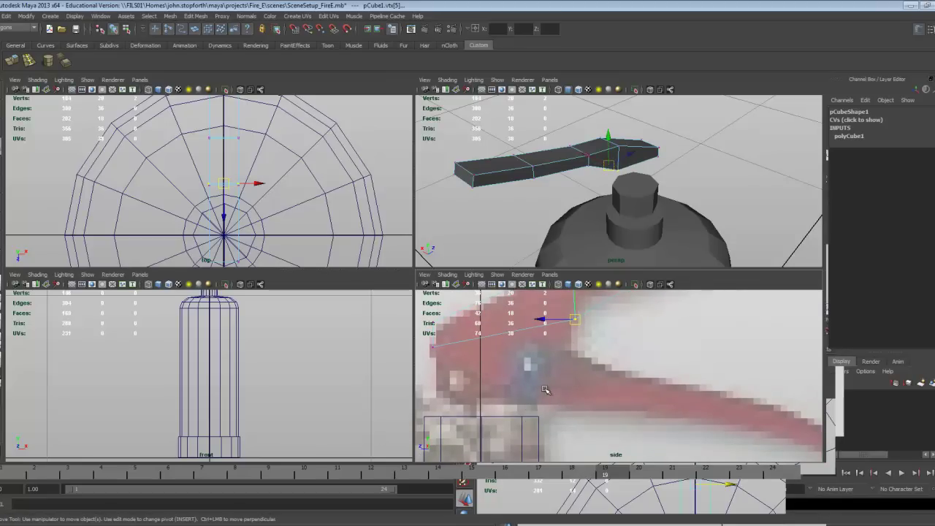
alt+right_drag(538, 400, 559, 414)
scroll(558, 414, up, 3)
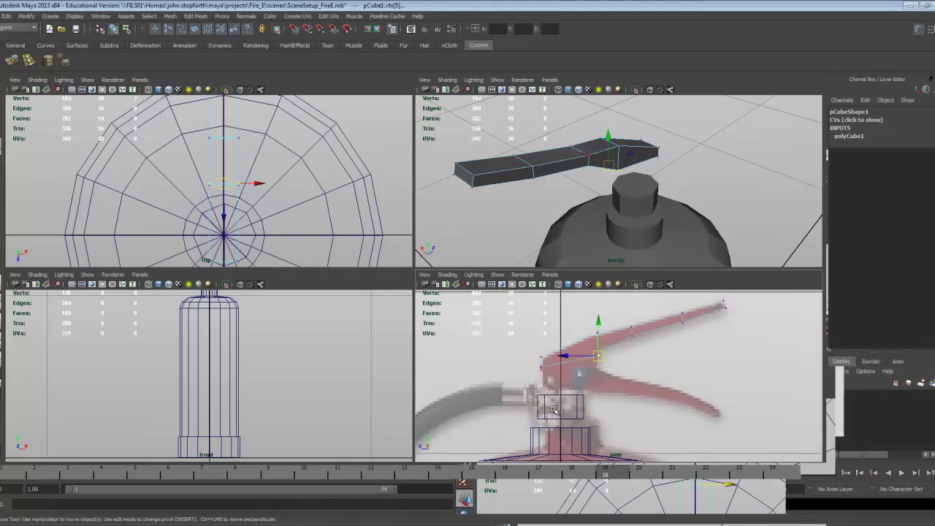
drag(597, 322, 599, 324)
Extrude the underside face of the handle's thick end downward by about 0.014
alt+right_drag(597, 383, 639, 389)
alt+drag(621, 190, 647, 209)
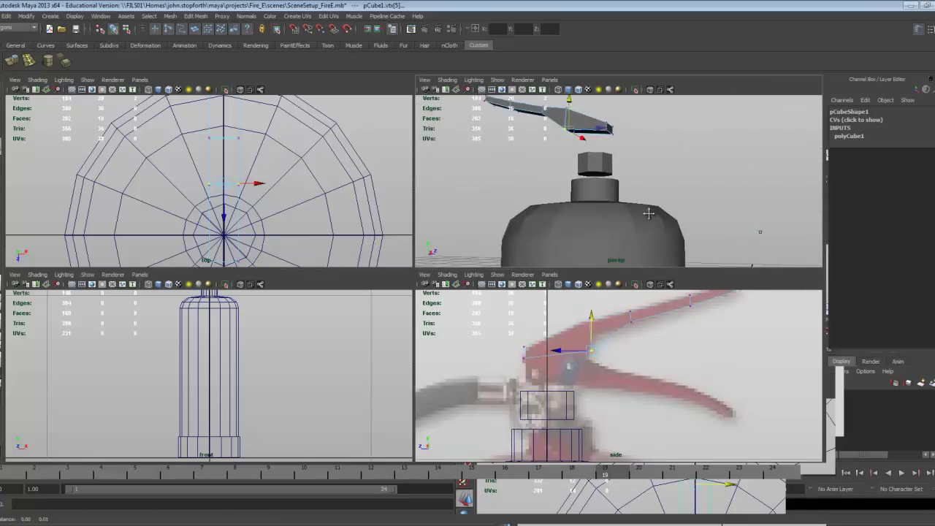
alt+right_drag(648, 209, 761, 233)
alt+middle_drag(690, 177, 710, 225)
alt+drag(642, 163, 633, 158)
right_drag(633, 159, 632, 175)
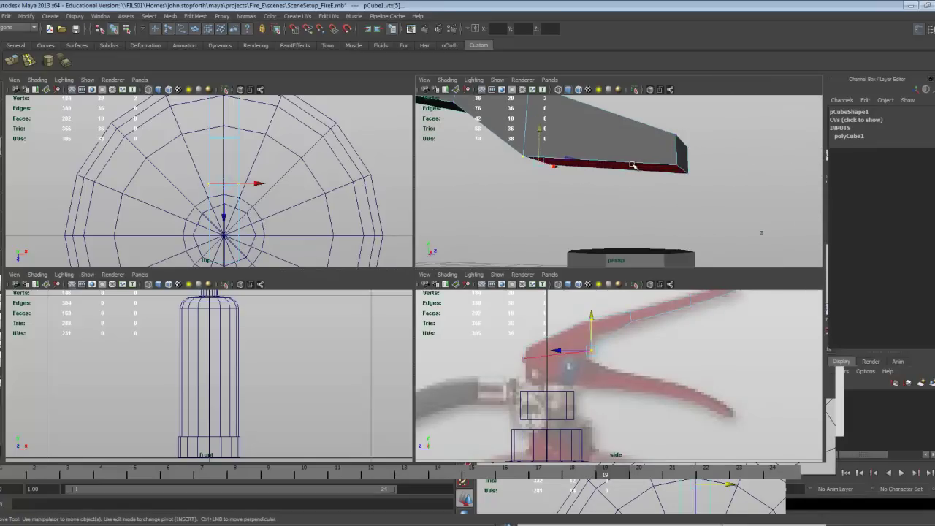
click(633, 165)
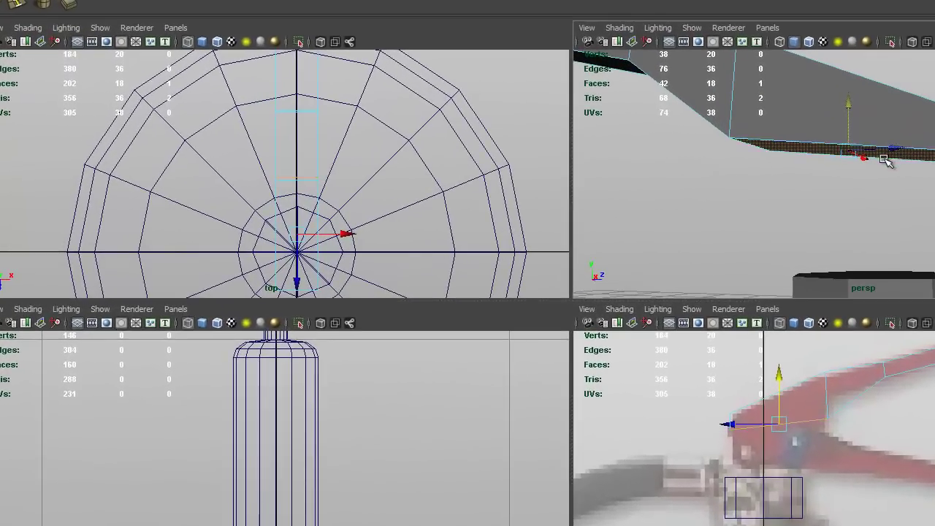
click(302, 105)
click(2, 4)
alt+middle_drag(778, 428, 779, 423)
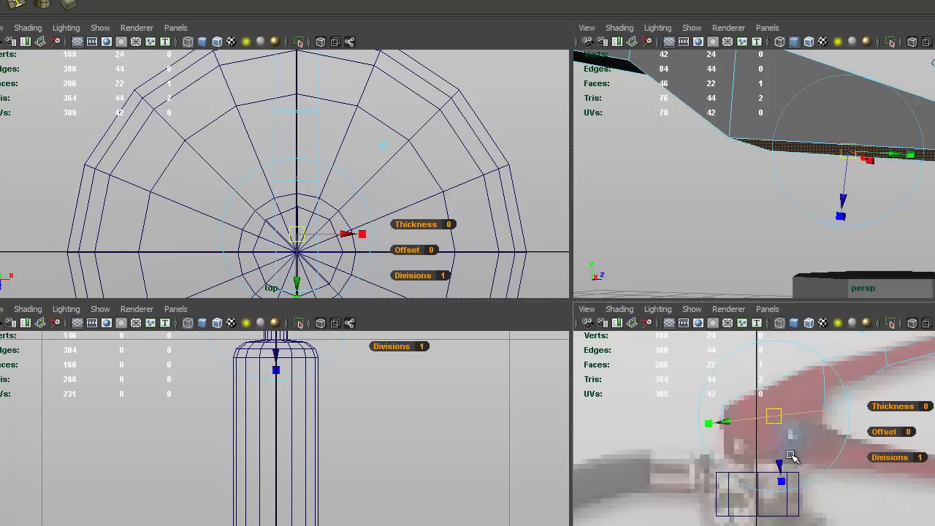
drag(789, 455, 783, 478)
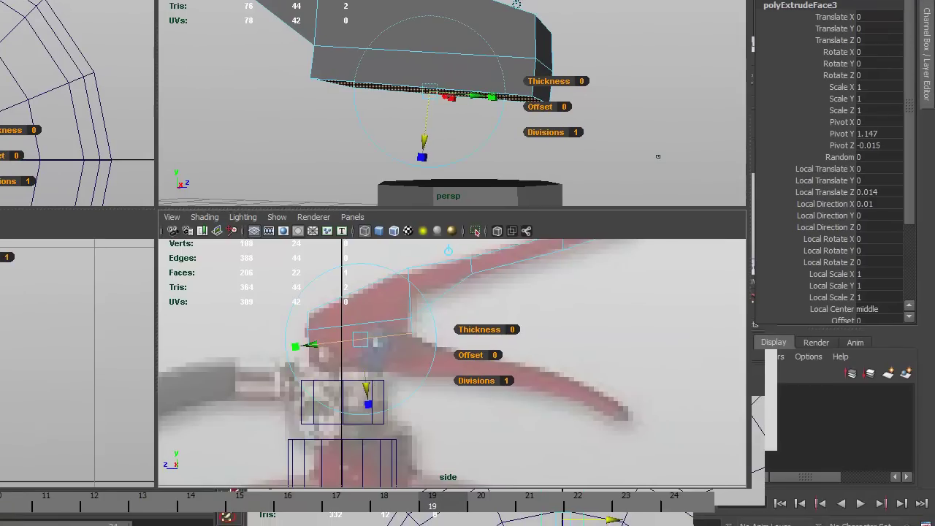
Extrude the same underside face down a second time by about 0.021 to cover the height of the lower lever's root
key(ctrl+e)
drag(367, 393, 370, 400)
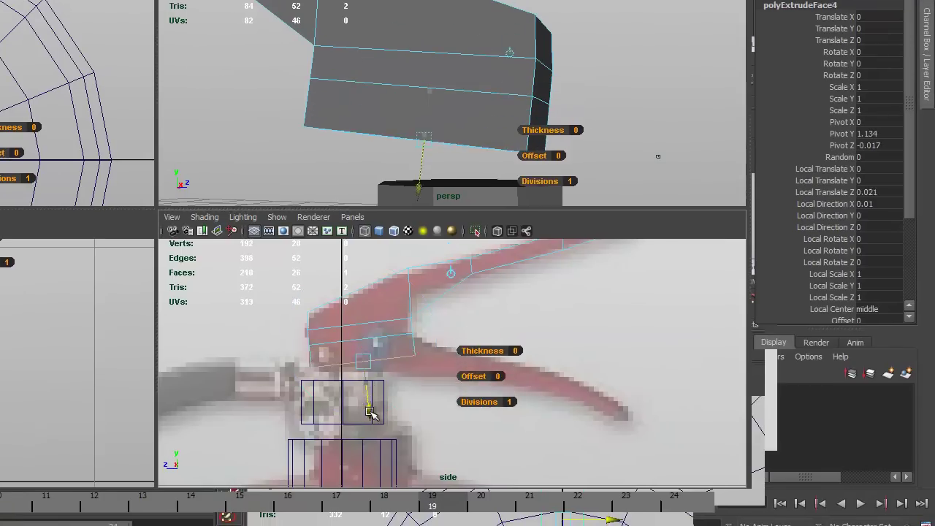
drag(369, 412, 369, 412)
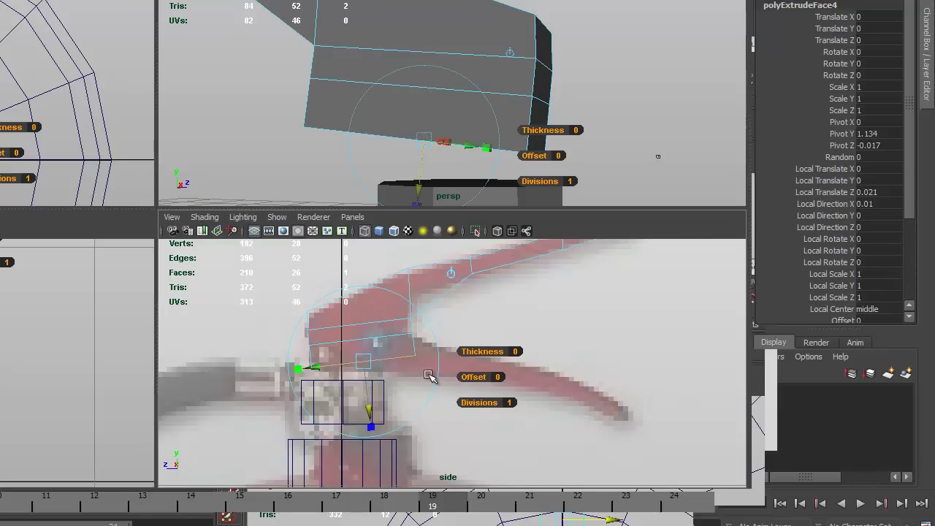
Adjust the vertices of the two extruded sections to match the handle housing's fork side and bottom corners in the side-view reference
click(443, 399)
click(421, 358)
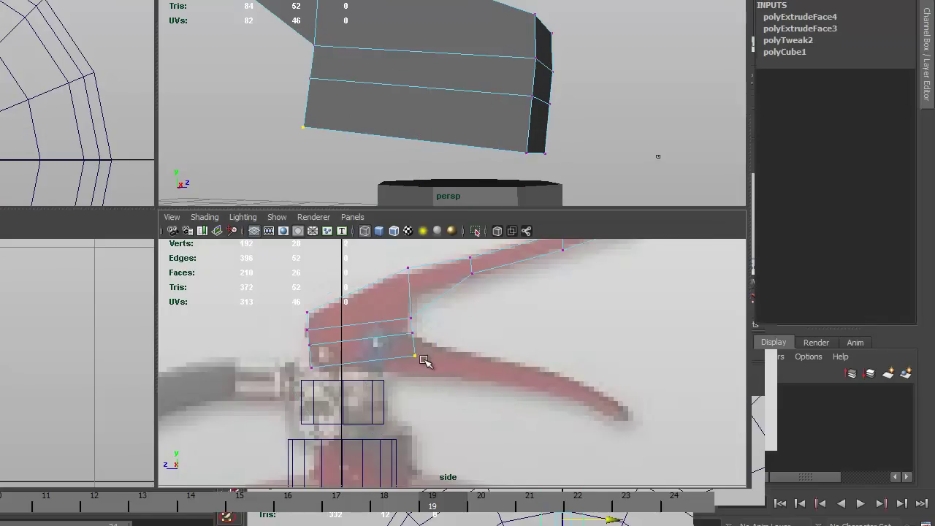
drag(414, 358, 416, 377)
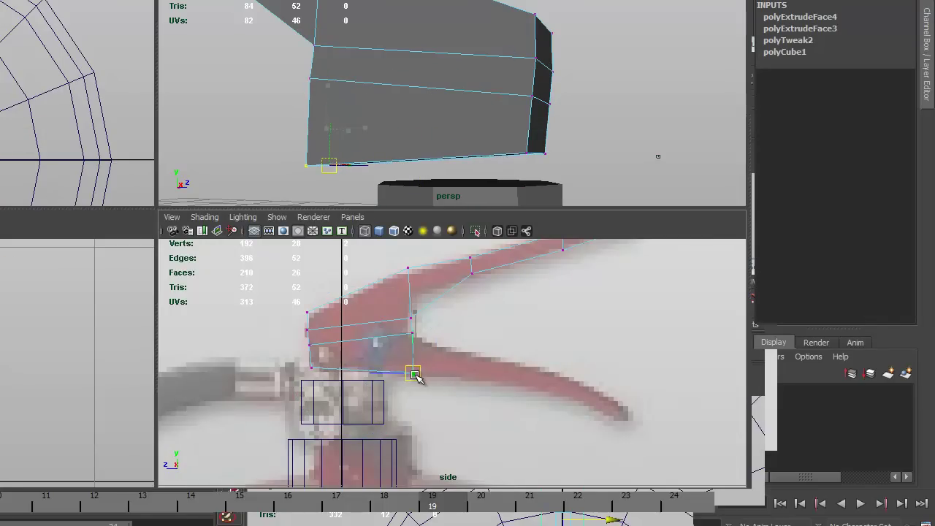
click(414, 340)
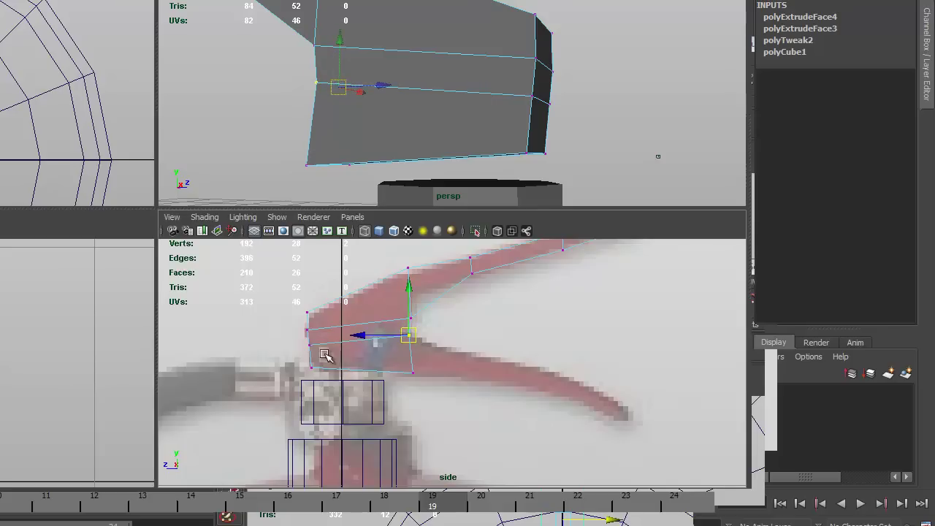
drag(317, 368, 314, 367)
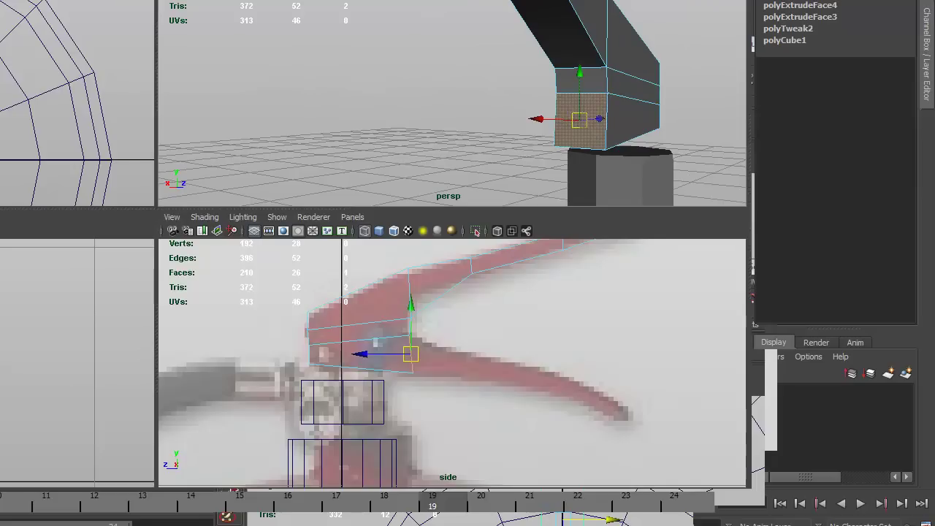
Extrude the lowest fork-side face outward by about 0.208 with 3 divisions to start the lower lever
key(g)
alt+middle_drag(436, 371, 339, 356)
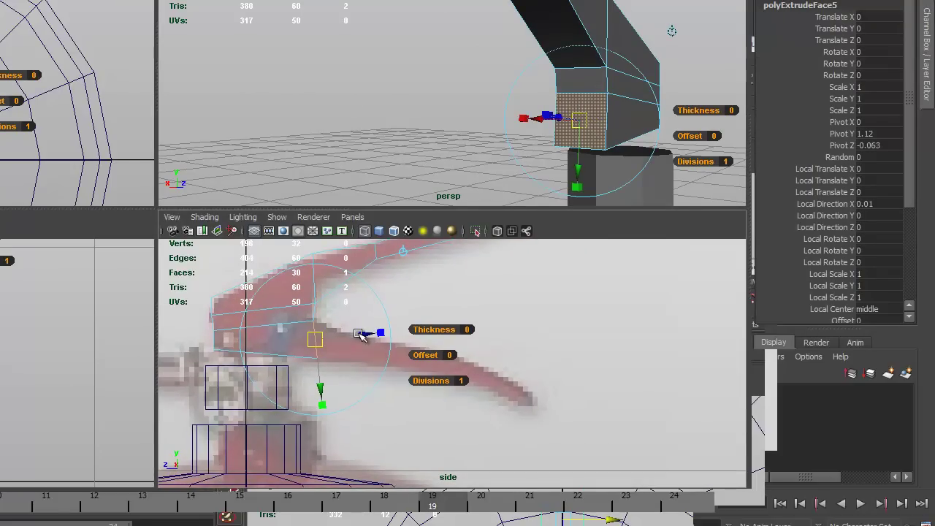
drag(361, 336, 592, 332)
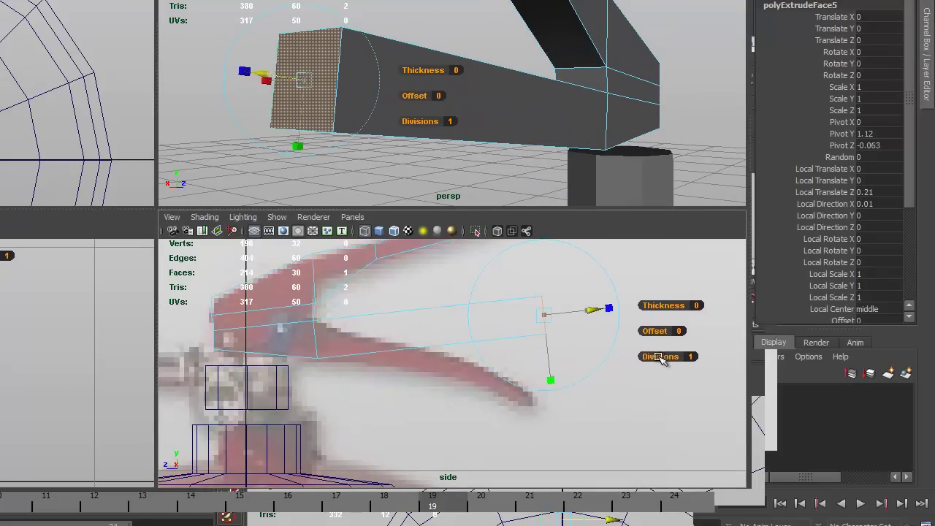
key(ctrl+z)
scroll(863, 235, down, 4)
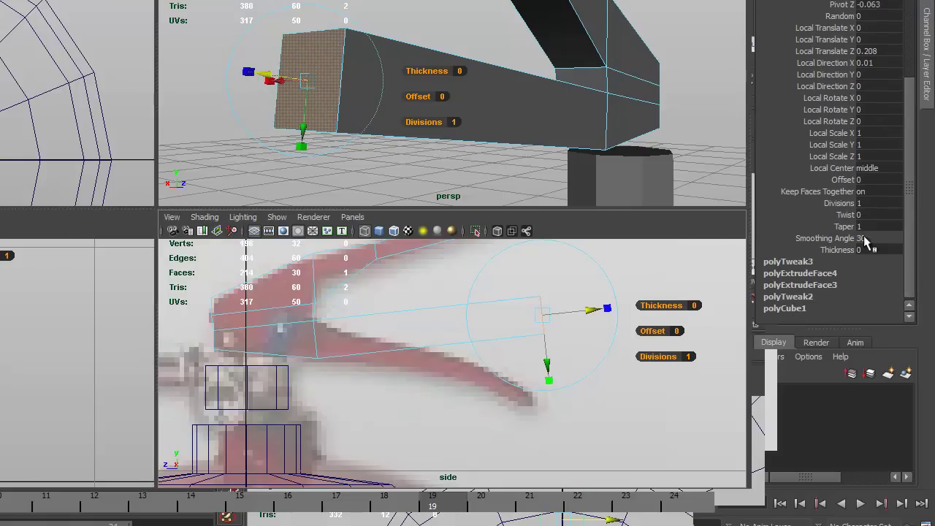
click(867, 207)
text(3)
key(Return)
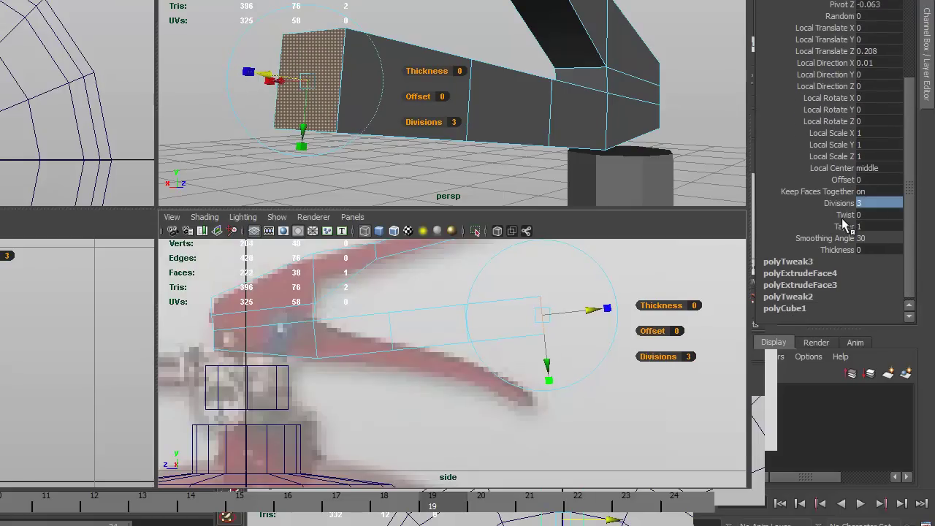
Move the bottom vertices of the lower lever down onto its curved underside in the side-view reference, out to the tip
alt+middle_drag(373, 376, 328, 421)
scroll(323, 422, down, 3)
scroll(428, 434, up, 3)
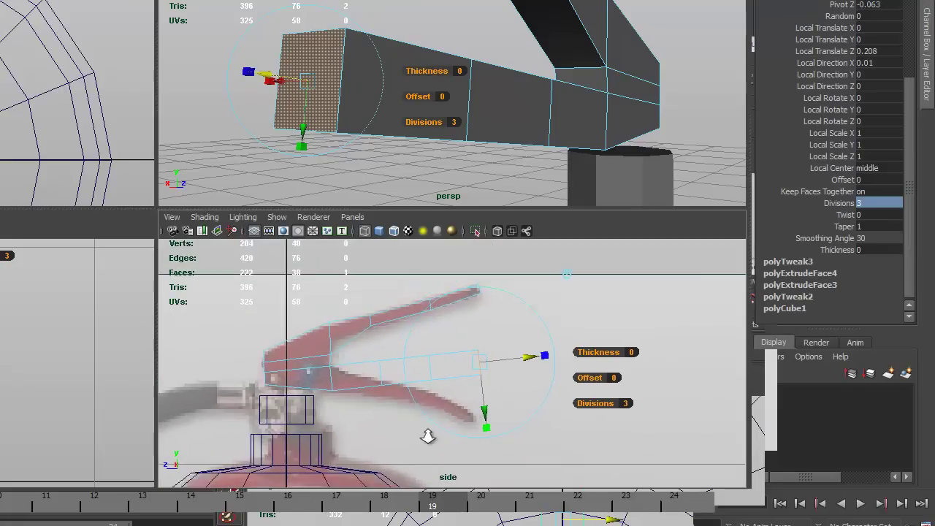
right_drag(378, 374, 338, 381)
drag(359, 376, 375, 404)
drag(406, 371, 432, 406)
drag(491, 394, 488, 391)
drag(485, 376, 475, 431)
Lower the top vertices of the lower lever onto its upper edge in the reference and adjust the vertices at its root
drag(488, 360, 485, 351)
drag(483, 348, 477, 421)
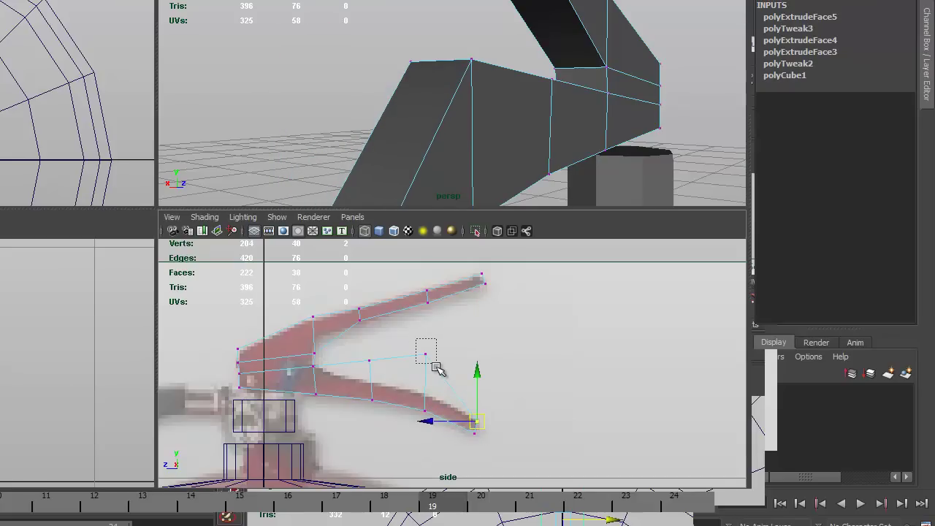
drag(434, 363, 432, 398)
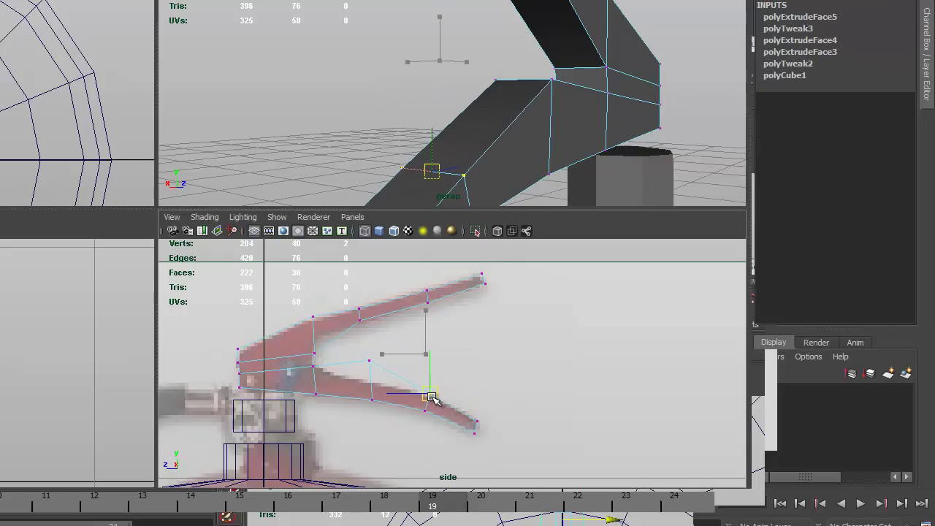
drag(361, 351, 379, 384)
alt+middle_drag(291, 375, 290, 360)
alt+right_drag(290, 360, 304, 364)
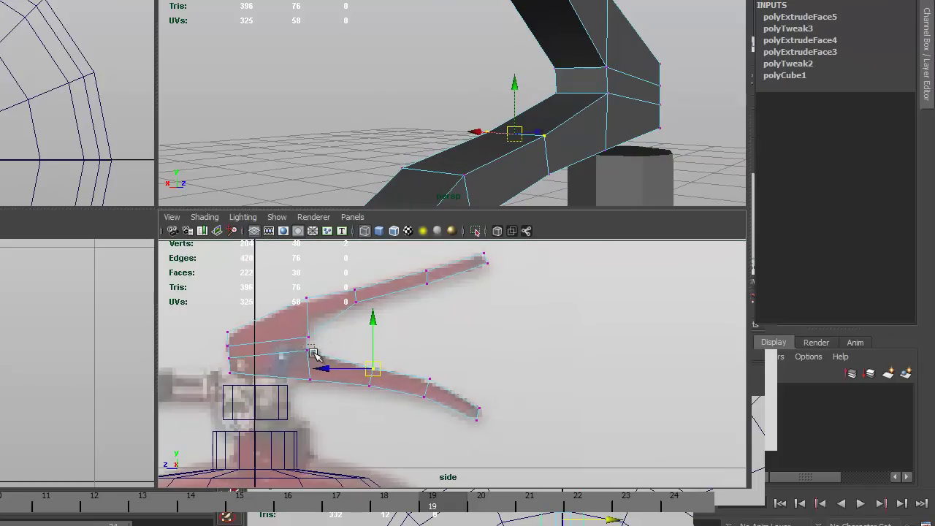
click(311, 352)
alt+right_drag(587, 101, 349, 106)
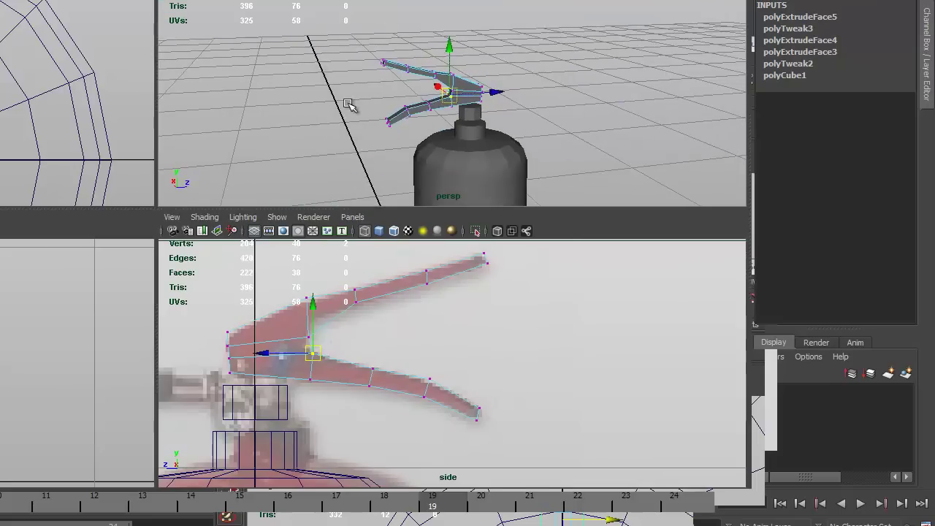
Leave vertex editing on the handle and examine the whole extinguisher in the perspective view
alt+drag(425, 108, 351, 103)
key(F8)
click(507, 137)
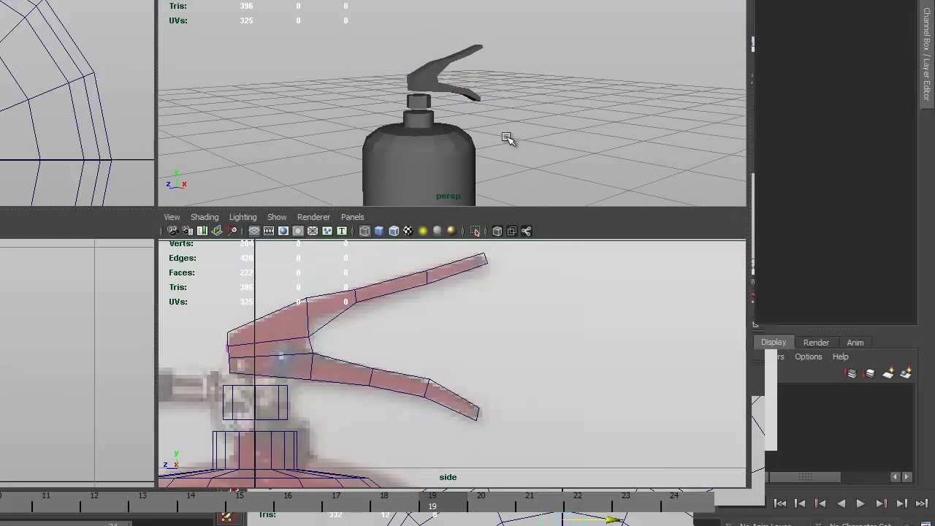
alt+middle_drag(506, 137, 511, 51)
alt+right_drag(511, 50, 406, 64)
alt+drag(406, 64, 439, 100)
alt+right_drag(438, 100, 510, 97)
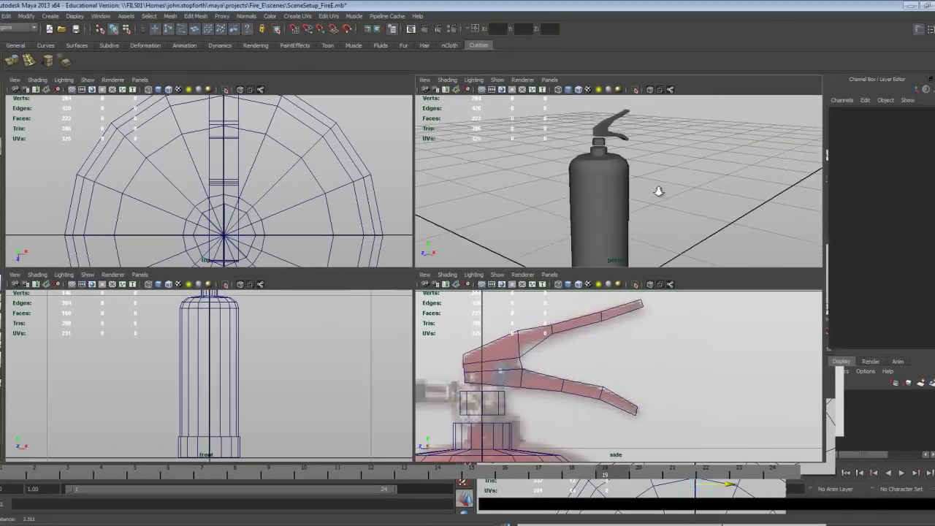
Extrude the top cap faces of the body's neck and offset them inward to roughly 60% of the neck's radius
alt+right_drag(658, 192, 691, 172)
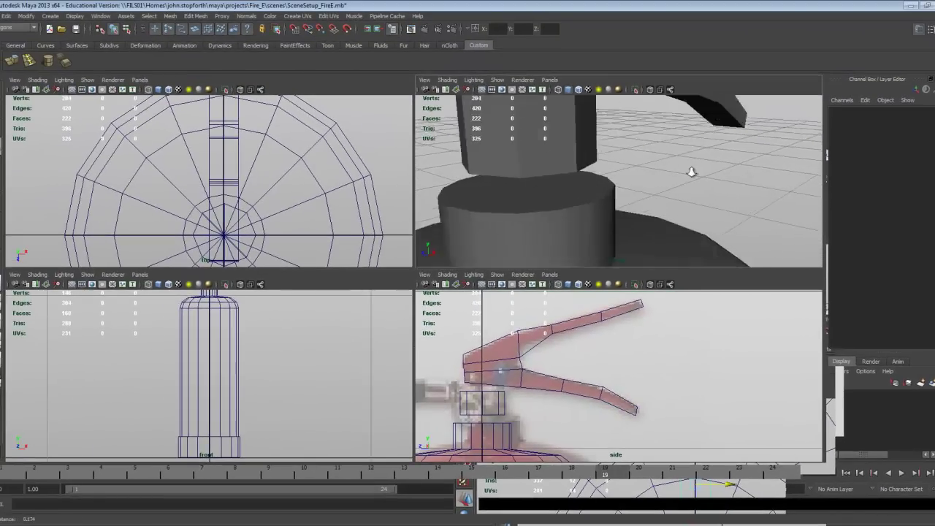
alt+middle_drag(665, 175, 701, 187)
click(590, 195)
alt+middle_drag(594, 209, 594, 185)
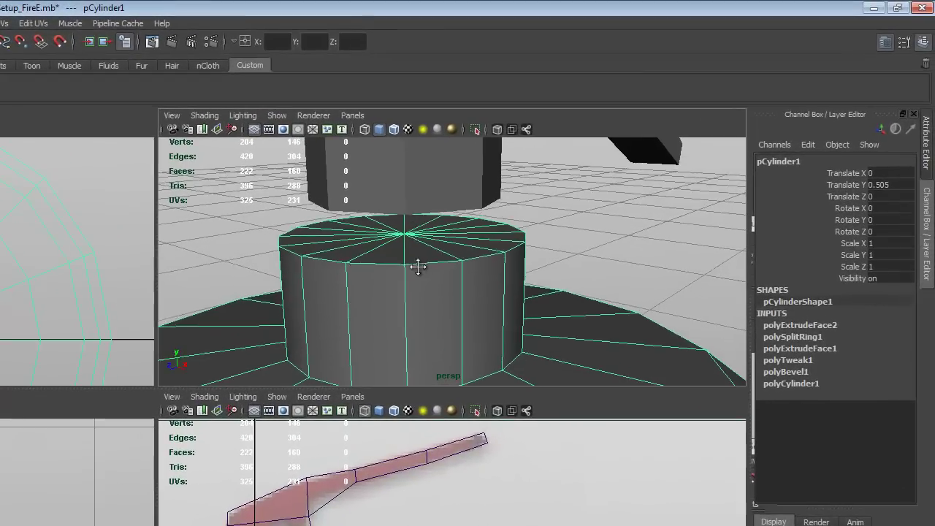
alt+middle_drag(418, 267, 417, 263)
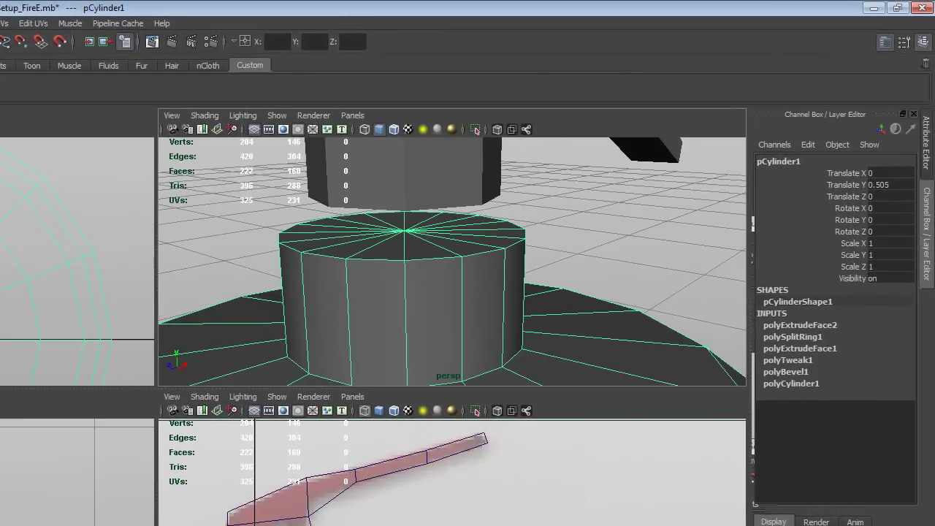
key(F8)
right_drag(416, 252, 422, 246)
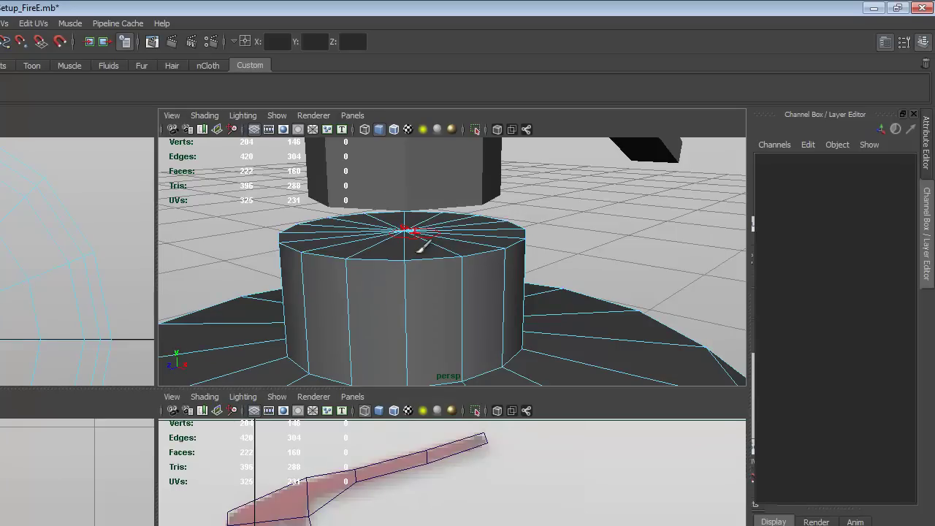
mouse_move(400, 213)
mouse_down()
mouse_move(352, 217)
mouse_move(402, 247)
mouse_move(475, 216)
mouse_up()
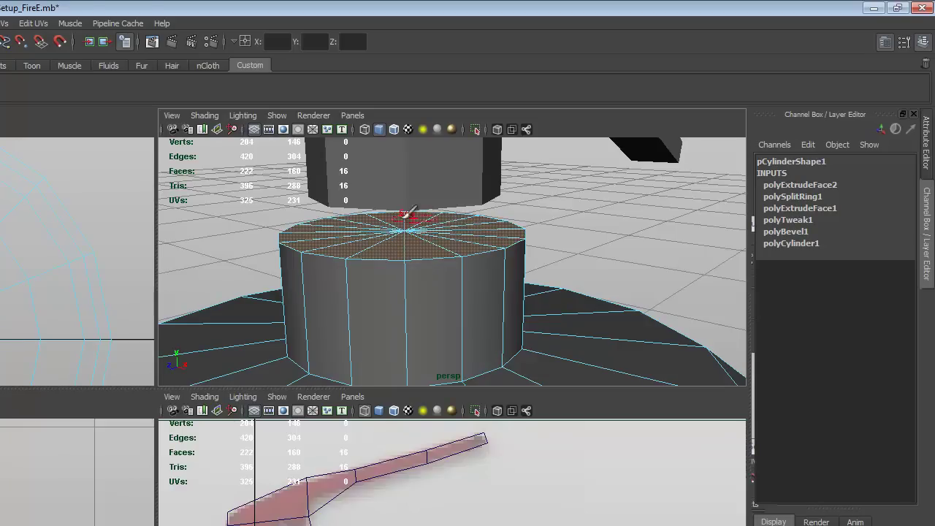
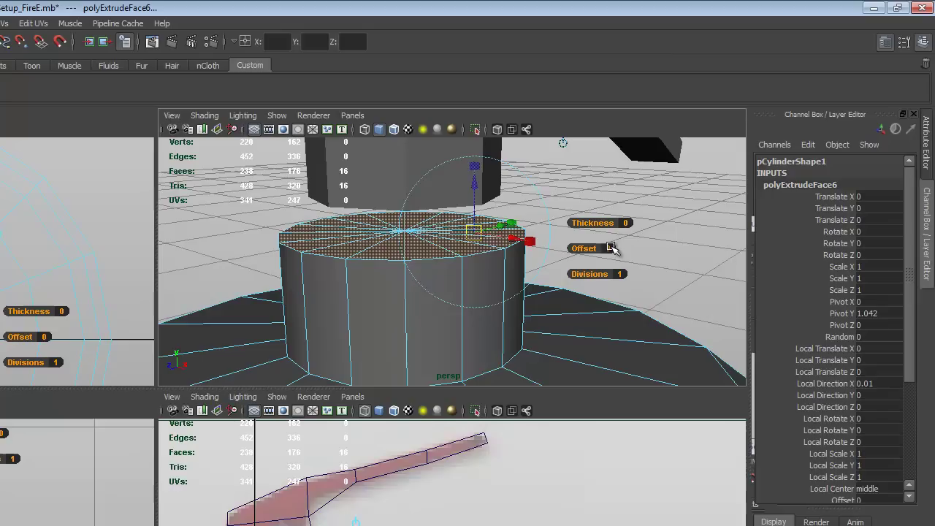
drag(909, 287, 912, 378)
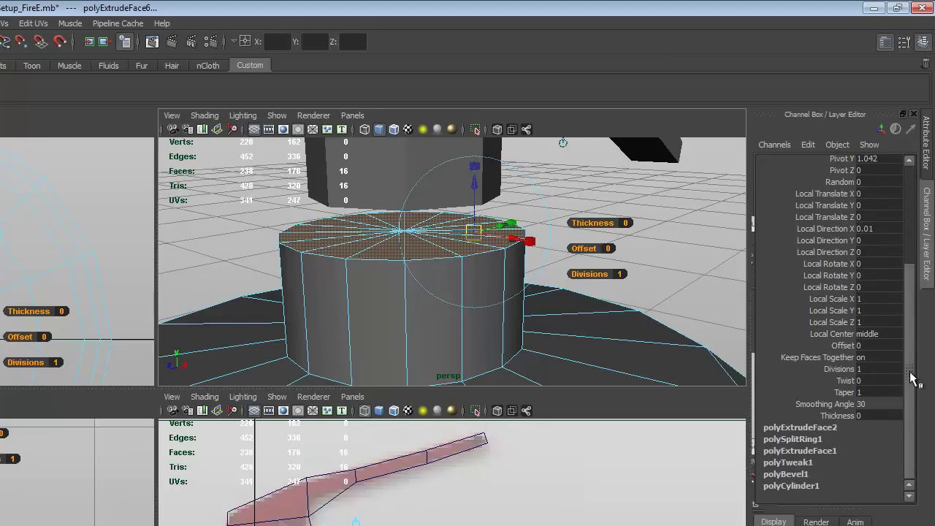
click(842, 345)
middle_drag(649, 262, 668, 261)
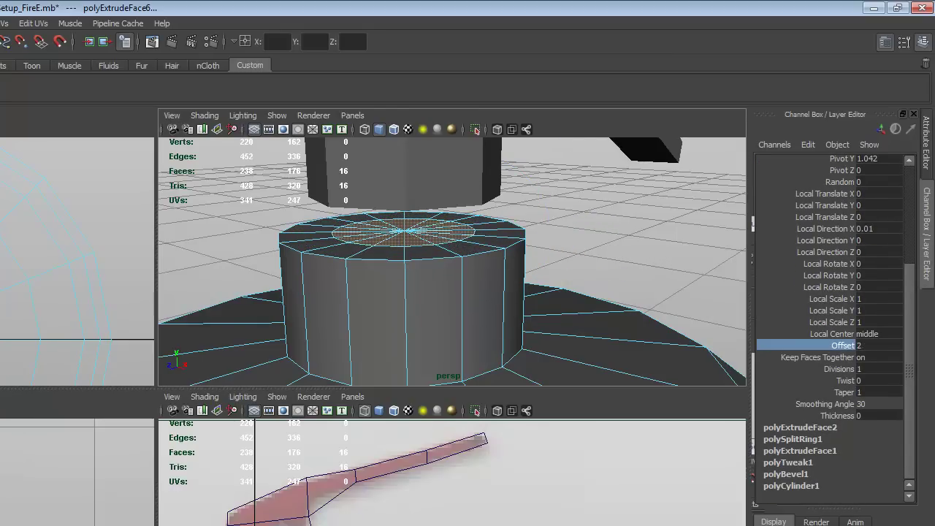
Extrude the inset neck faces upward by about 0.074, through the valve collar and into the handle housing
key(g)
alt+drag(445, 277, 403, 73)
alt+middle_drag(436, 214, 455, 260)
alt+right_drag(455, 260, 451, 253)
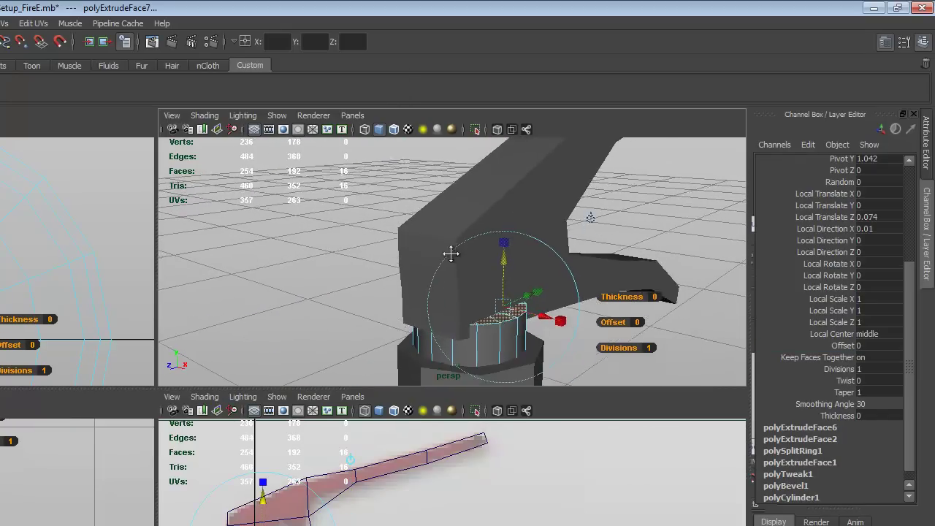
alt+middle_drag(451, 253, 445, 223)
alt+right_drag(472, 257, 450, 258)
Widen the whole handle along X by scaling it so the housing spans the stem beneath it
click(542, 265)
alt+drag(542, 265, 580, 298)
alt+middle_drag(538, 236, 536, 284)
right_drag(384, 162, 439, 178)
alt+middle_drag(490, 220, 490, 330)
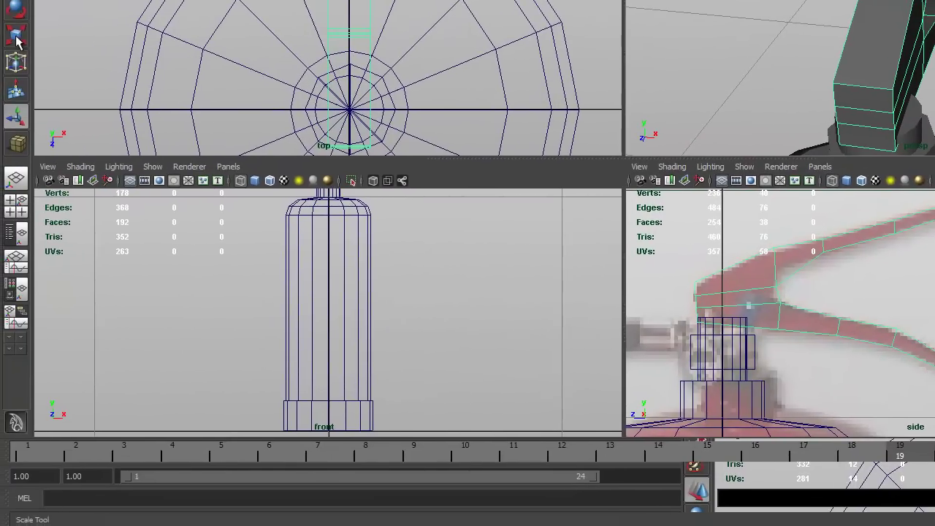
click(16, 34)
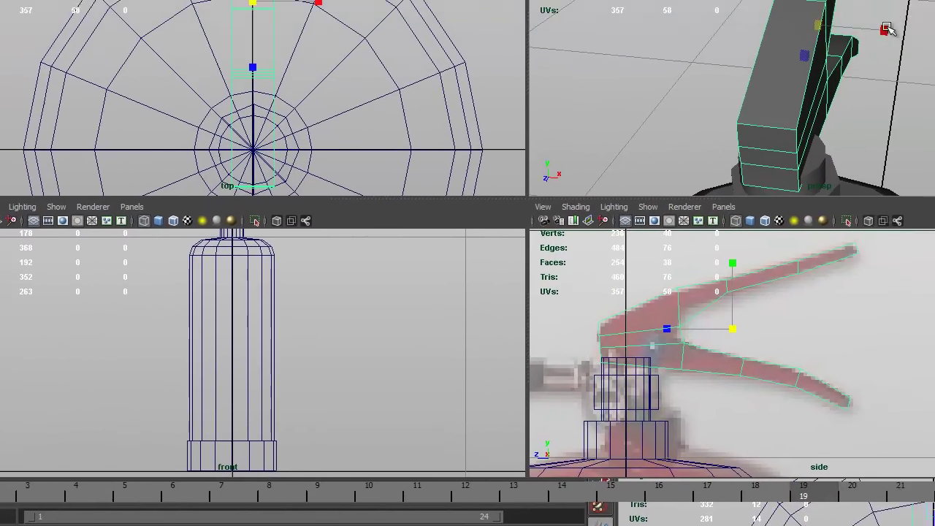
drag(758, 83, 807, 89)
alt+right_drag(806, 89, 728, 146)
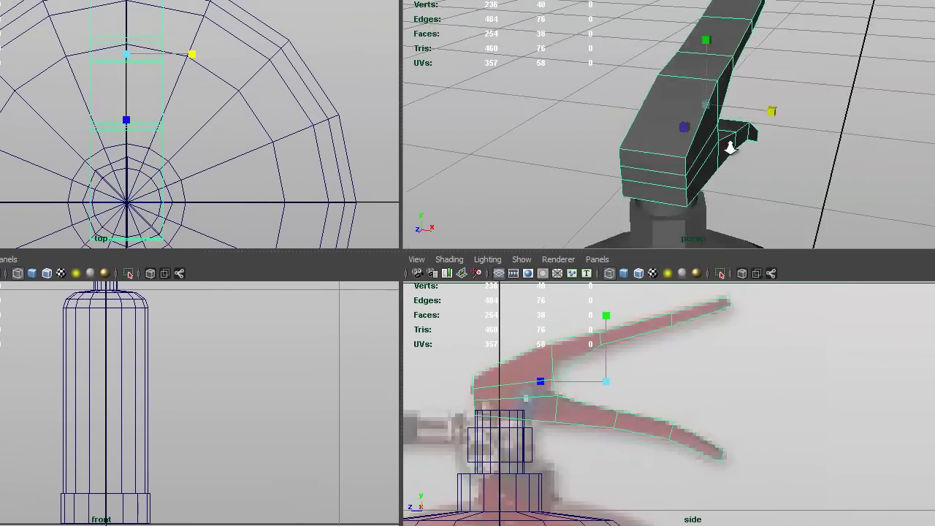
alt+drag(728, 146, 752, 157)
Narrow both levers along X by scaling their vertices beyond the housing inward in the top view
right_drag(148, 126, 64, 118)
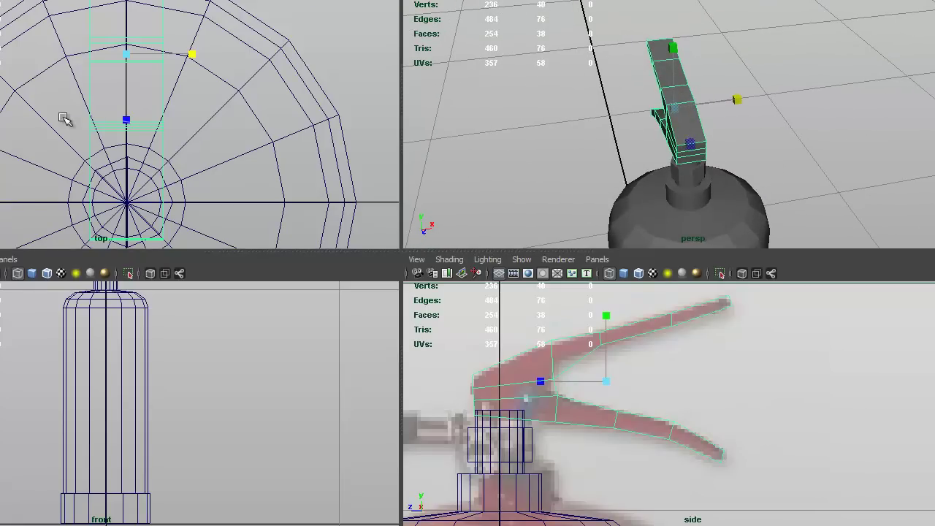
drag(49, 193, 325, 317)
alt+middle_drag(284, 206, 281, 134)
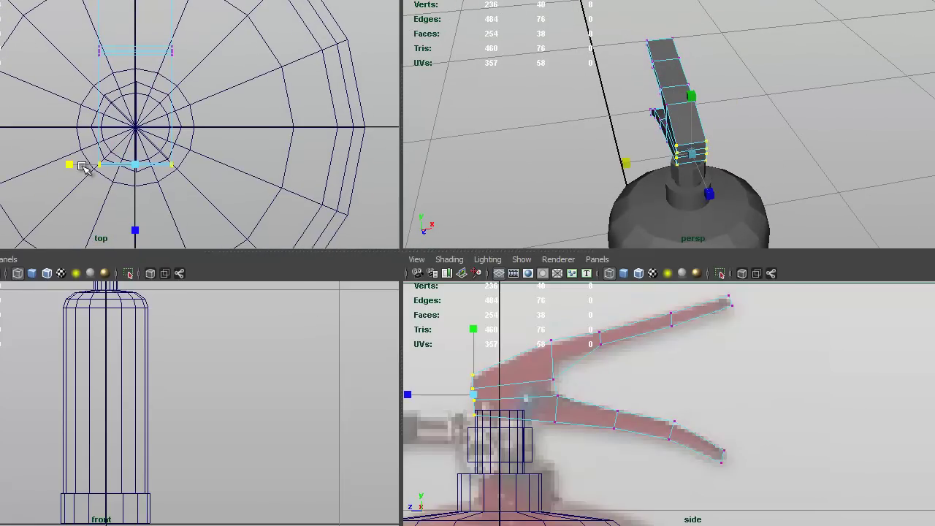
alt+middle_drag(95, 54, 77, 154)
alt+right_drag(77, 154, 70, 188)
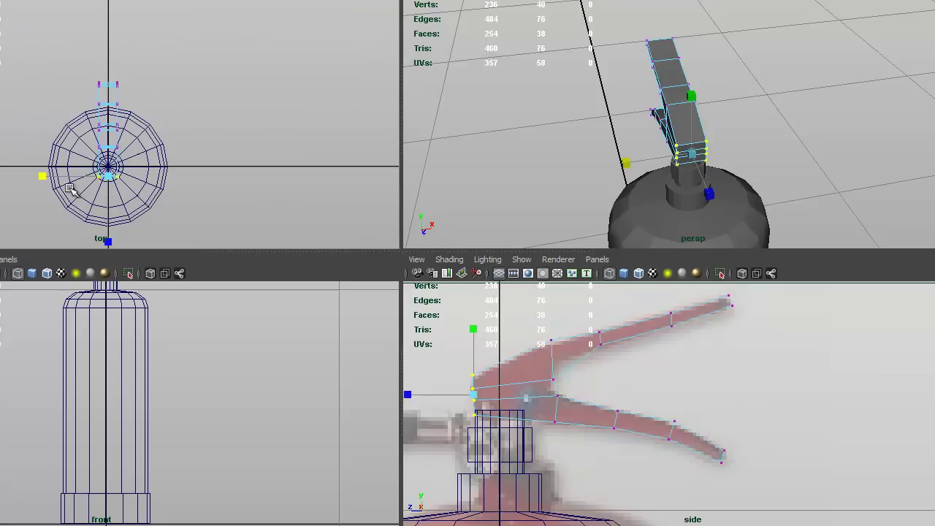
drag(146, 133, 147, 135)
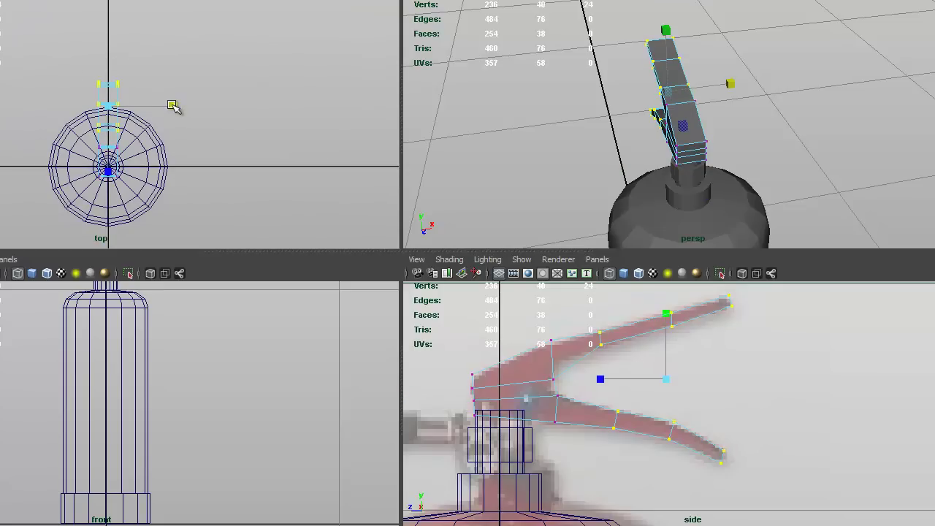
drag(172, 106, 156, 106)
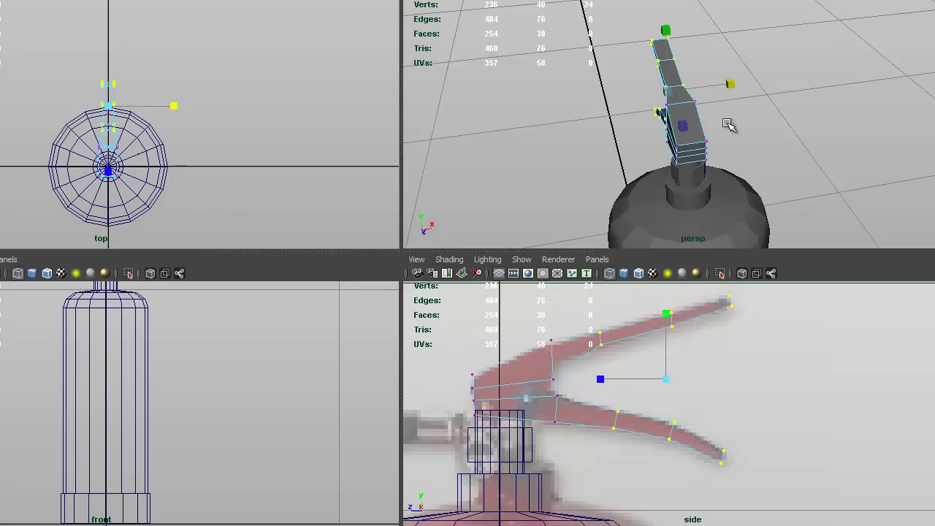
Examine the reshaped handle's edges from several angles and compare the full model with the side-view reference, including the hose
alt+drag(728, 121, 656, 118)
key(F10)
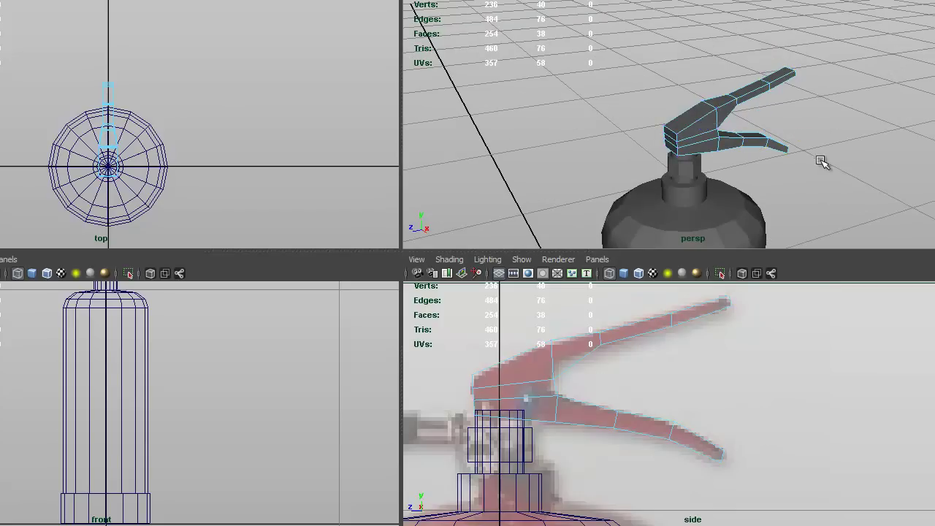
alt+drag(823, 161, 695, 144)
alt+drag(728, 104, 734, 122)
click(729, 119)
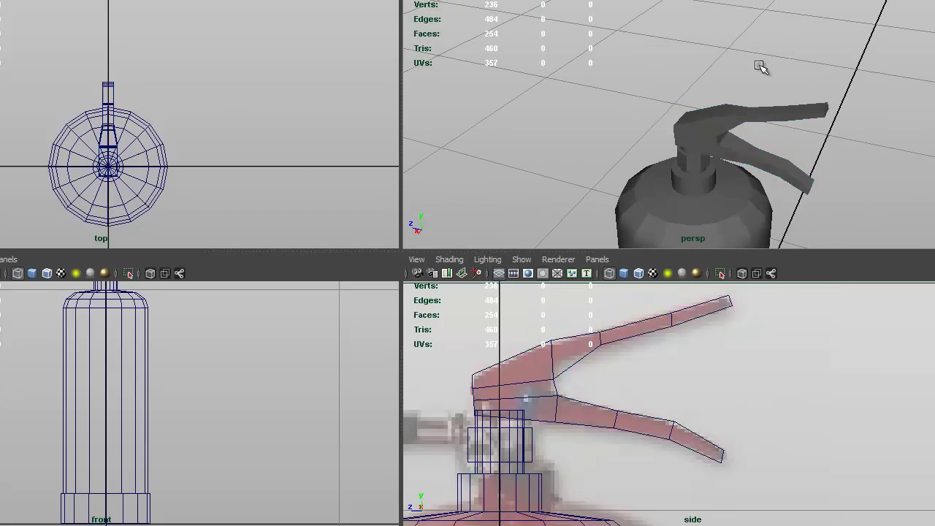
key(r)
alt+drag(761, 84, 783, 93)
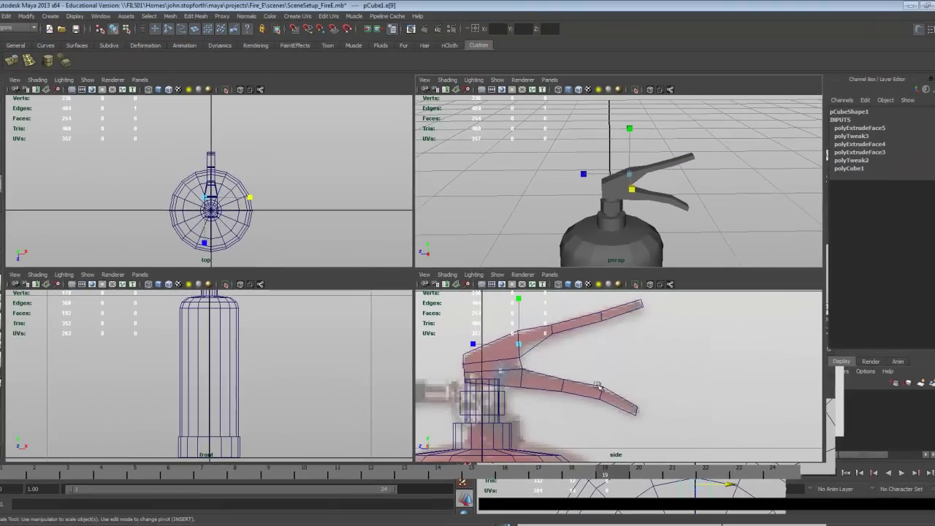
key(space)
alt+right_drag(592, 303, 484, 272)
alt+middle_drag(596, 297, 601, 280)
alt+right_drag(483, 252, 499, 255)
scroll(498, 255, up, 6)
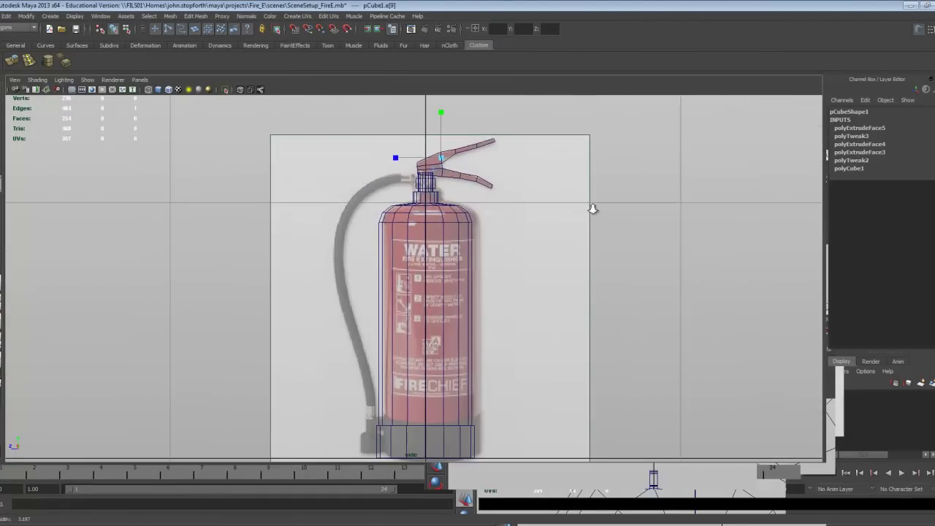
alt+middle_drag(417, 219, 427, 198)
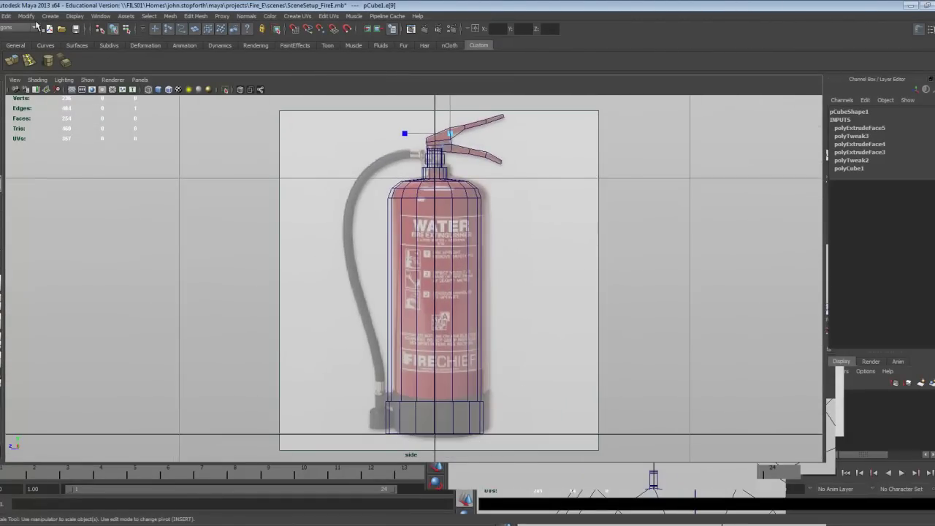
Begin a polygon cylinder for the hose by drawing its small circular base centred on the valve in the front view
click(48, 62)
key(space)
key(space)
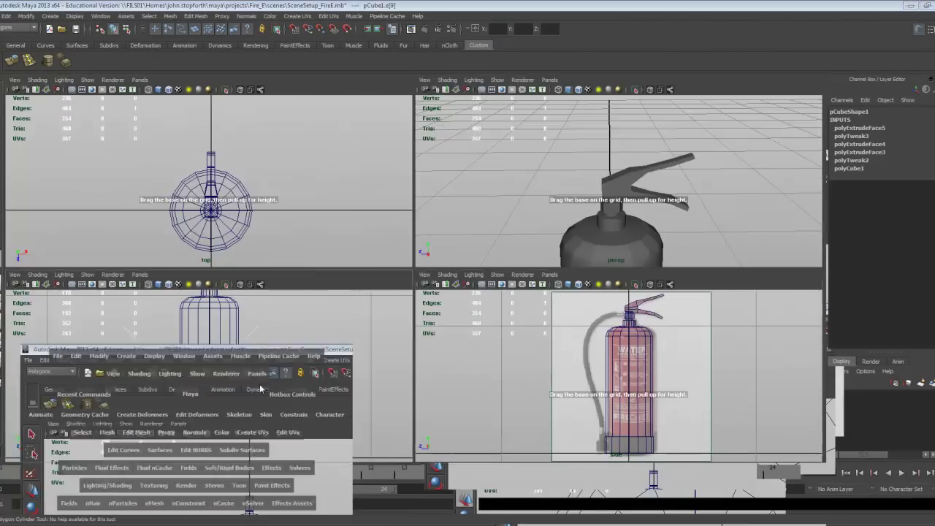
alt+middle_drag(334, 400, 257, 519)
scroll(342, 296, up, 5)
alt+middle_drag(272, 261, 317, 266)
scroll(315, 266, up, 1)
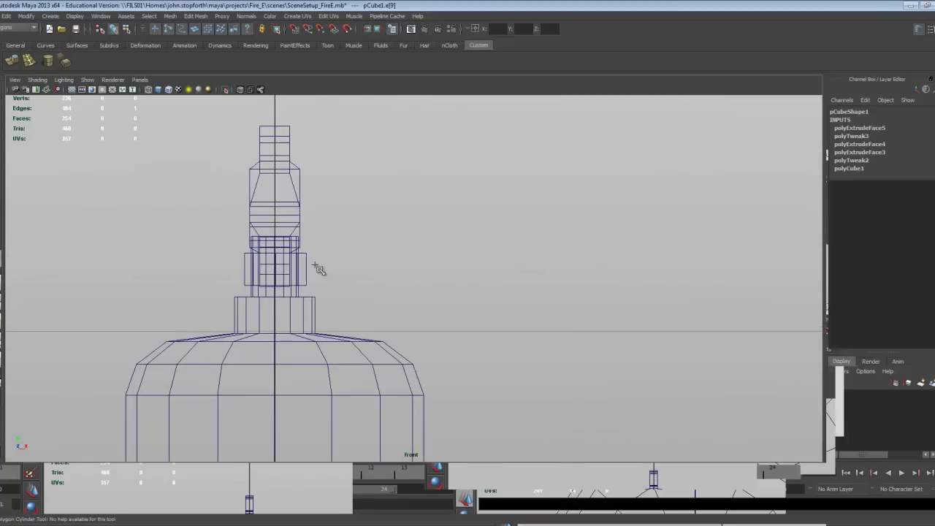
click(276, 272)
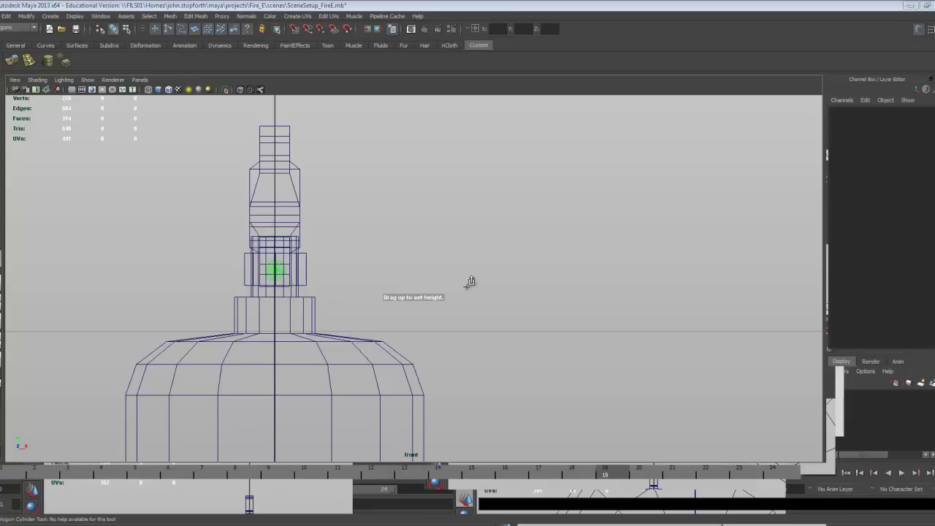
Pull the hose cylinder out horizontally from the valve in the side view to a height of about 1.6
key(space)
key(space)
alt+middle_drag(403, 232, 521, 276)
scroll(522, 276, down, 5)
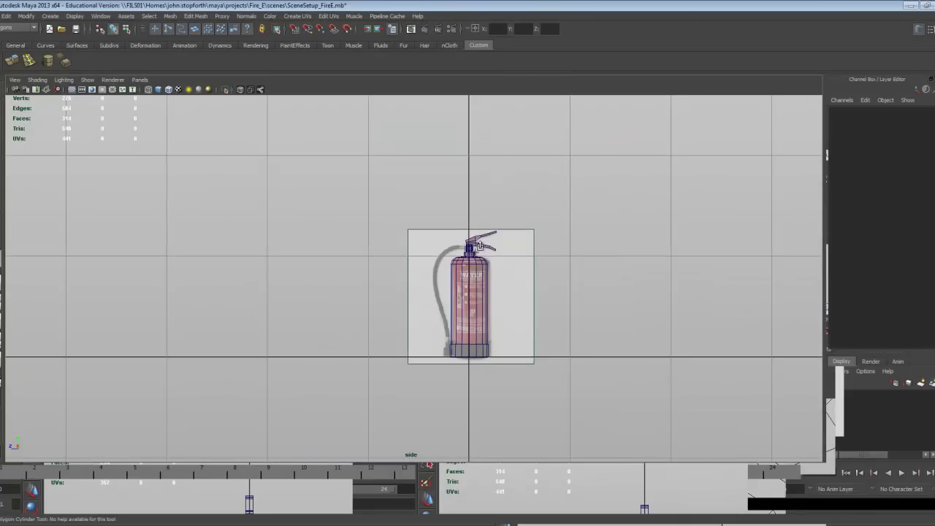
drag(467, 246, 313, 246)
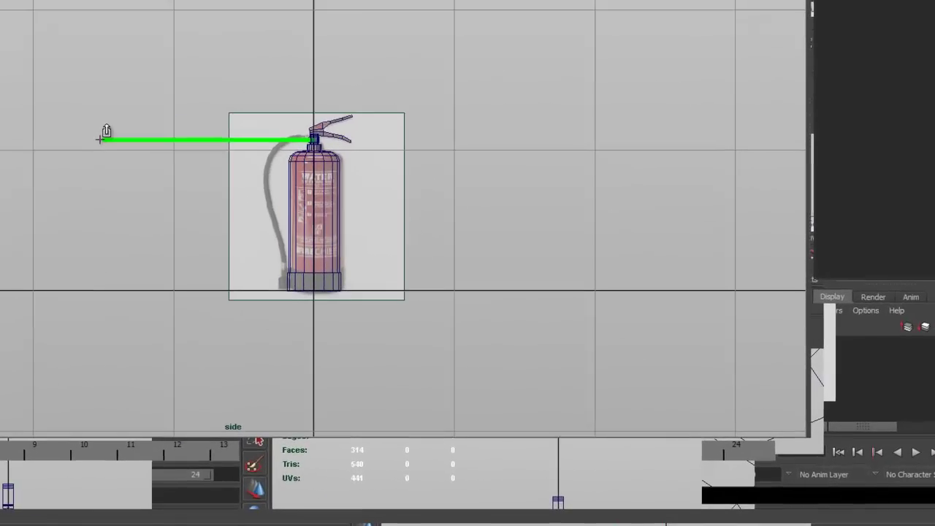
drag(101, 139, 85, 139)
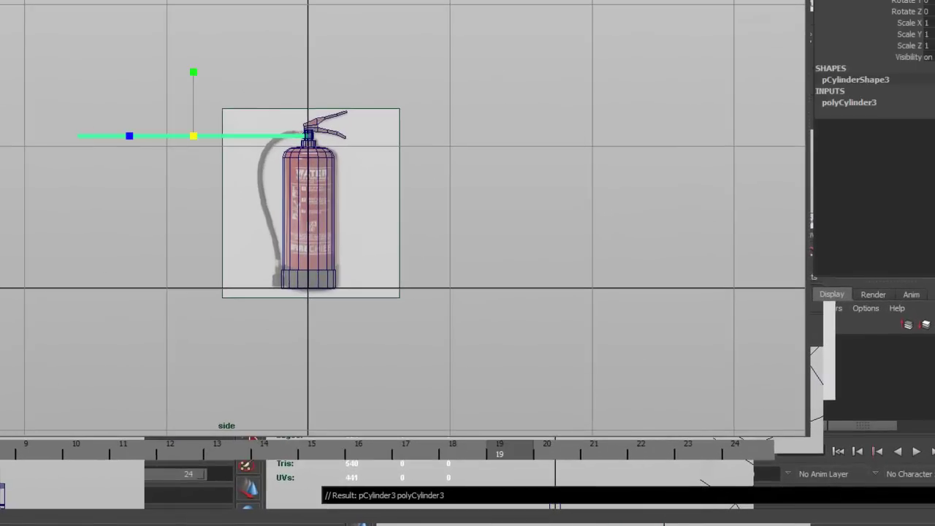
Set the hose cylinder's height subdivisions to 10 and its axis subdivisions to 8
click(833, 104)
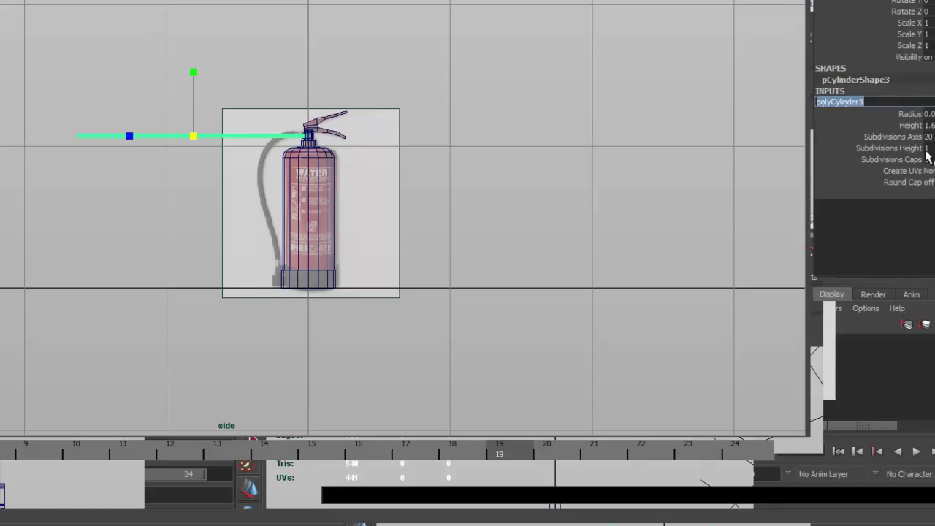
double_click(929, 149)
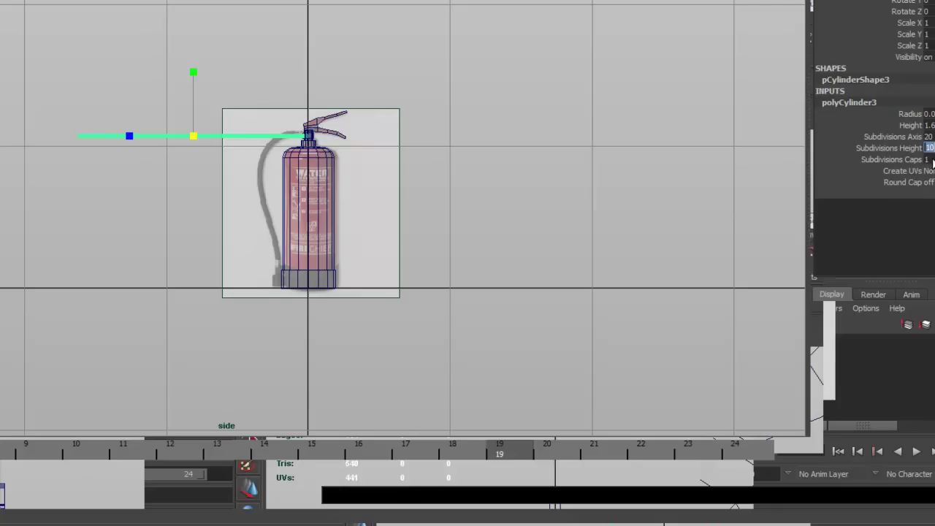
scroll(192, 107, up, 5)
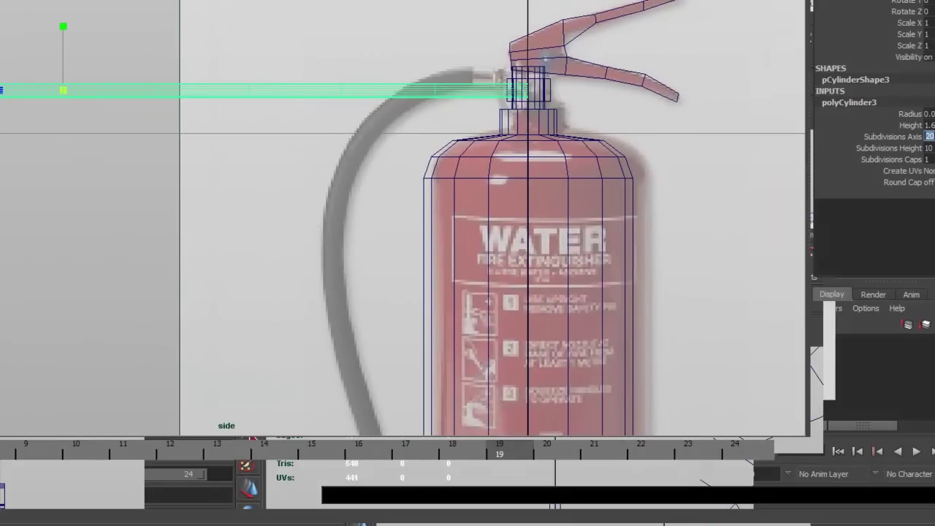
text(8)
key(Return)
Move the hose cylinder's far end ring of vertices to the reference hose's lower end and rotate it to face downward
scroll(68, 79, down, 5)
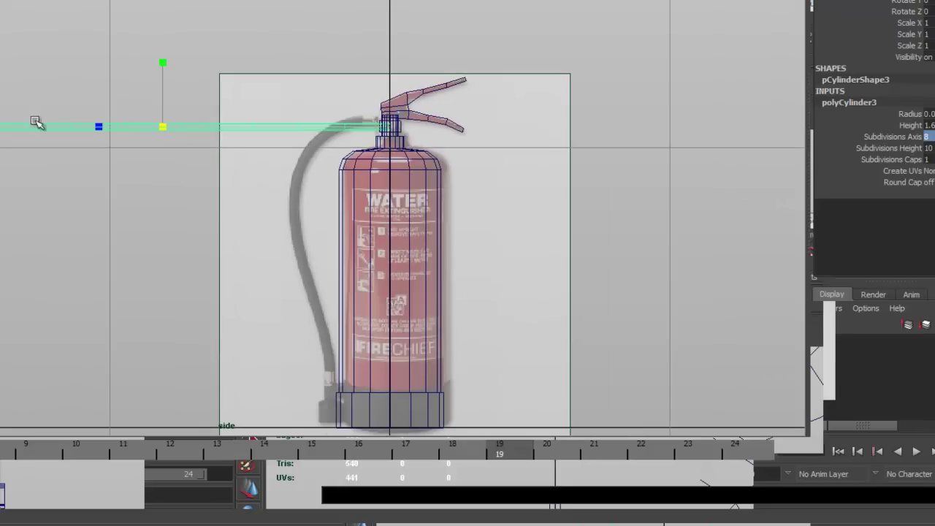
key(F9)
alt+middle_drag(91, 168, 95, 145)
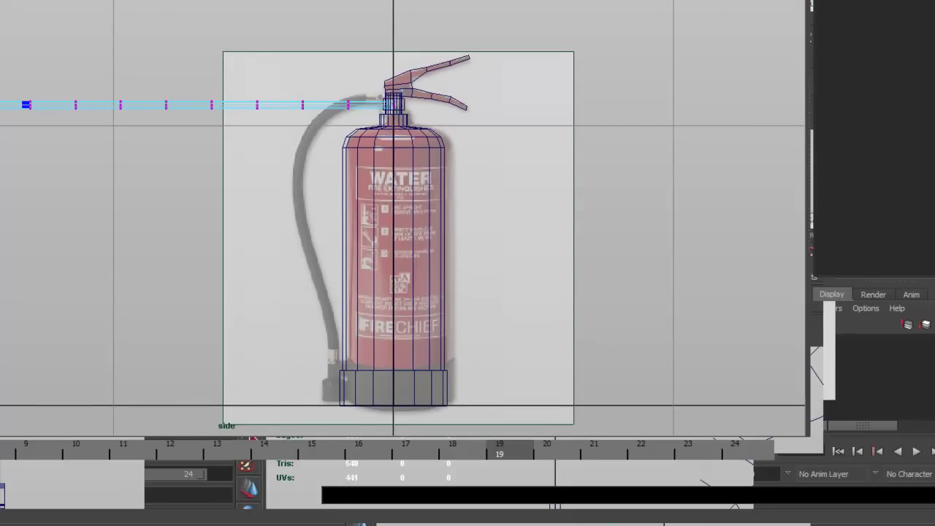
drag(16, 136, 451, 419)
key(w)
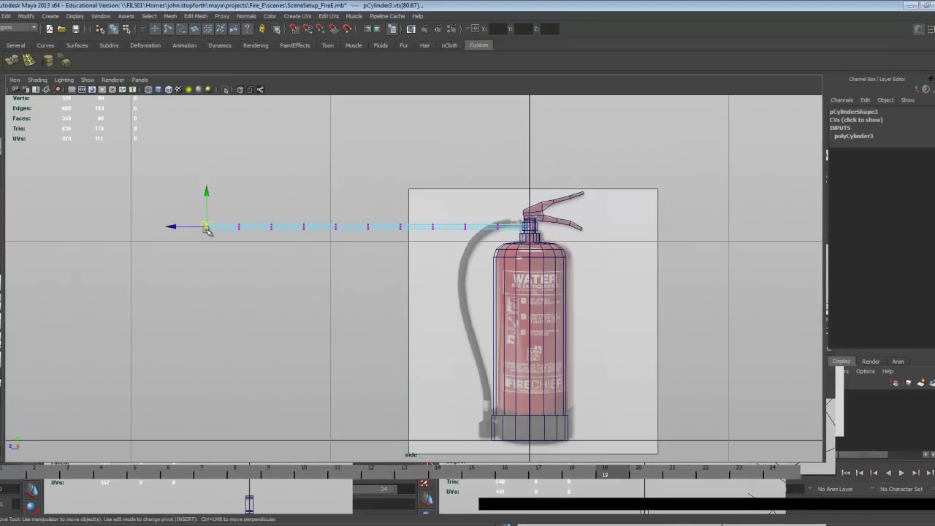
scroll(479, 419, up, 5)
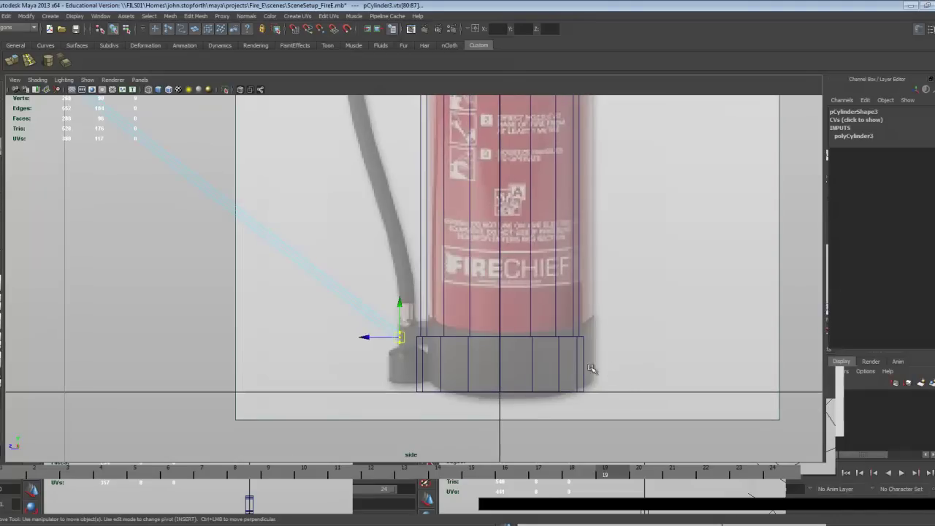
key(e)
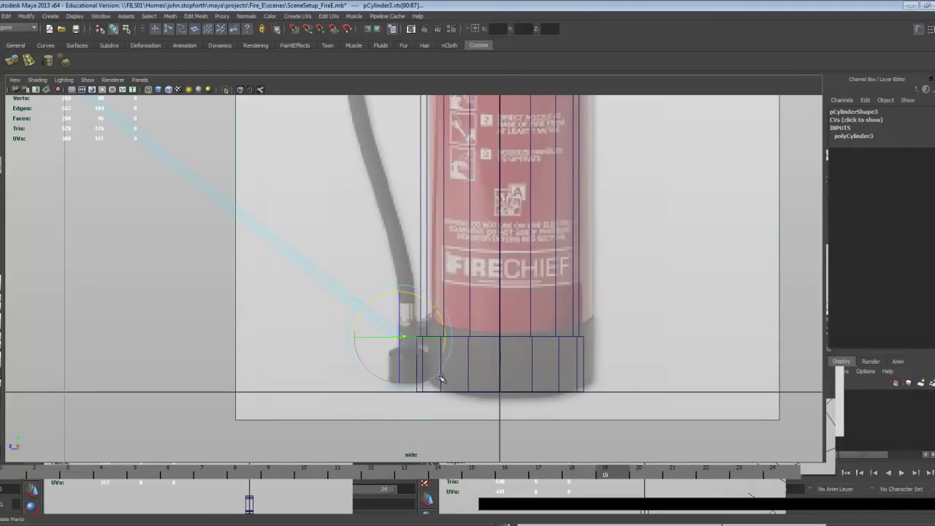
scroll(501, 288, down, 5)
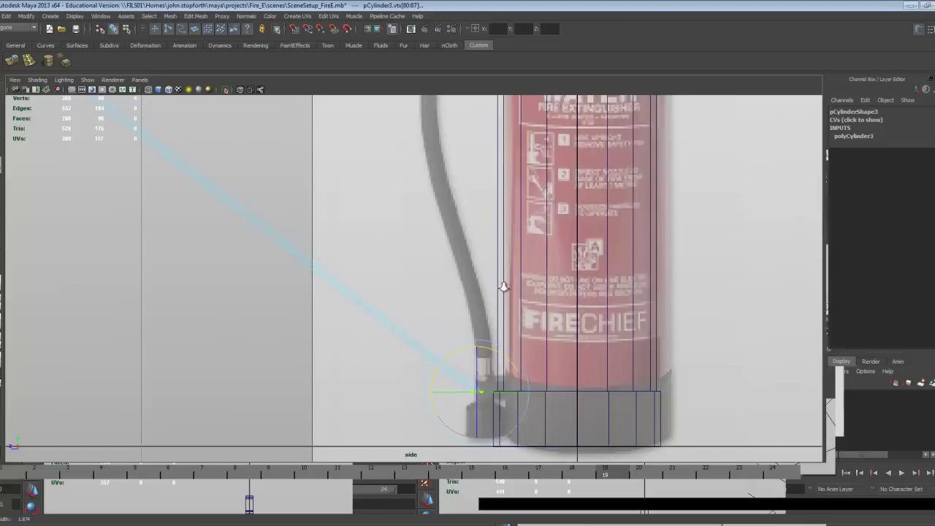
Place the second vertex ring from the far end just above the hose's bottom and tilt it across the hose
key(w)
drag(152, 115, 176, 136)
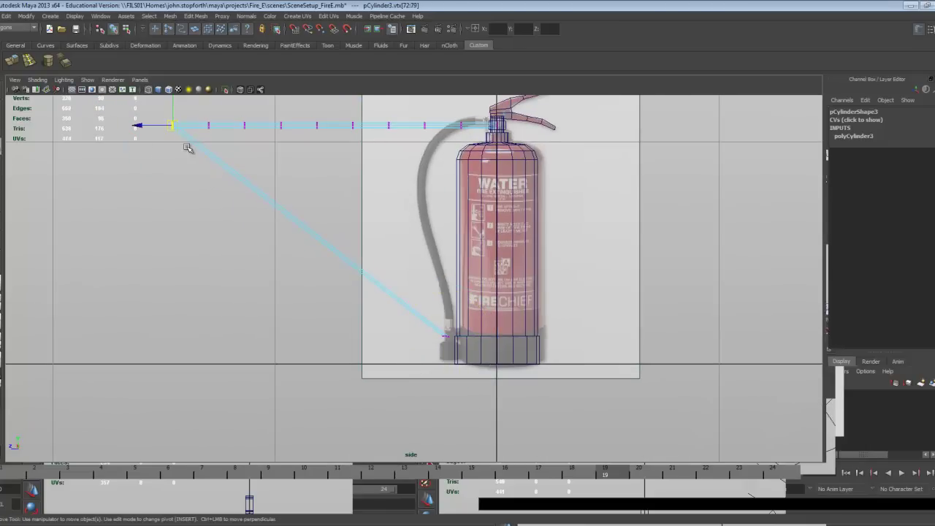
key(e)
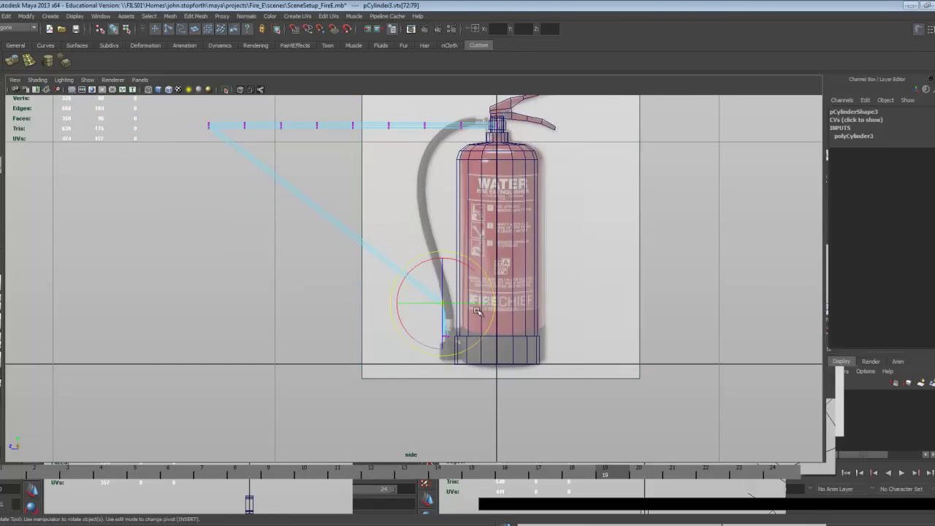
scroll(433, 277, up, 5)
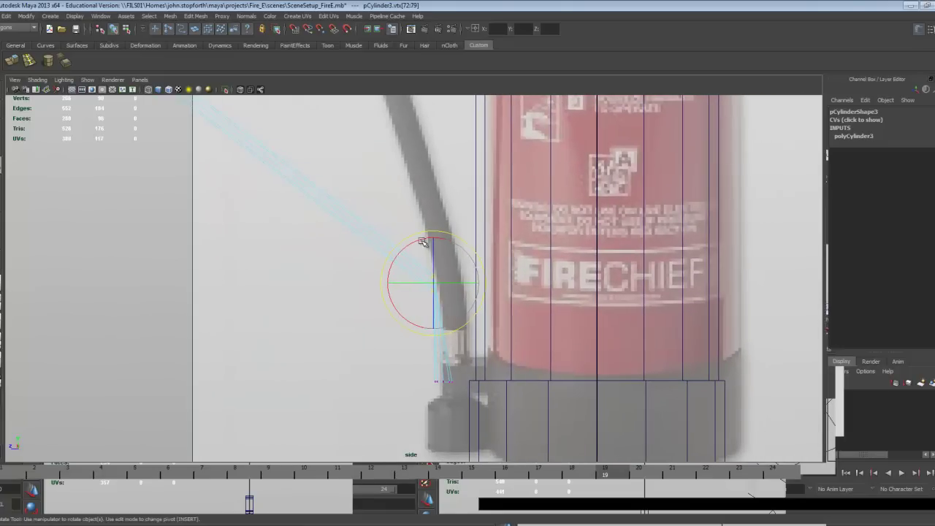
drag(422, 242, 456, 252)
key(ctrl+z)
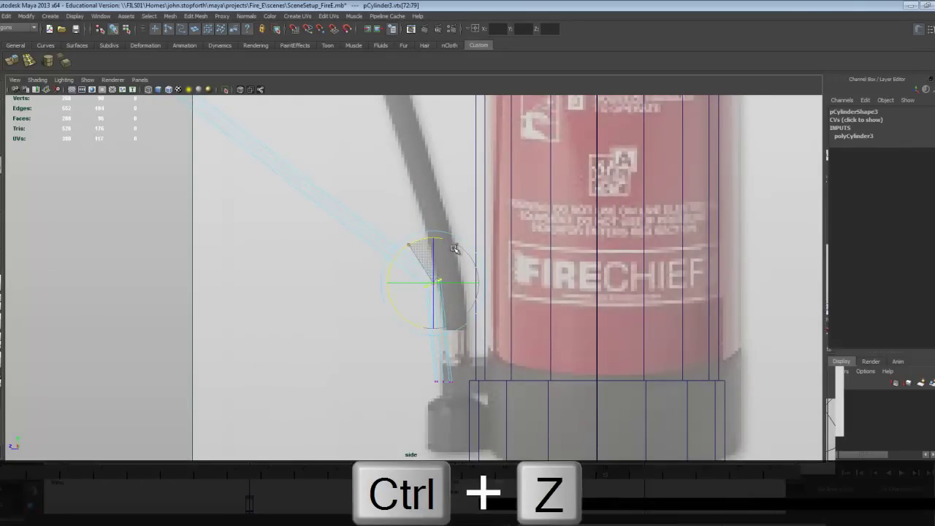
Bring the third vertex ring from the far end onto the lower hose and rotate it to match the hose's slope
scroll(454, 248, down, 8)
drag(207, 142, 256, 204)
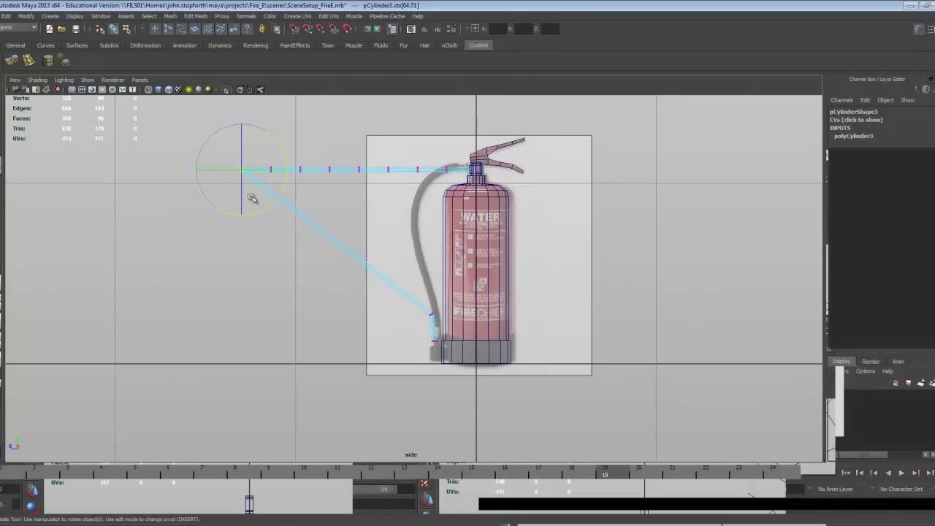
key(w)
click(423, 316)
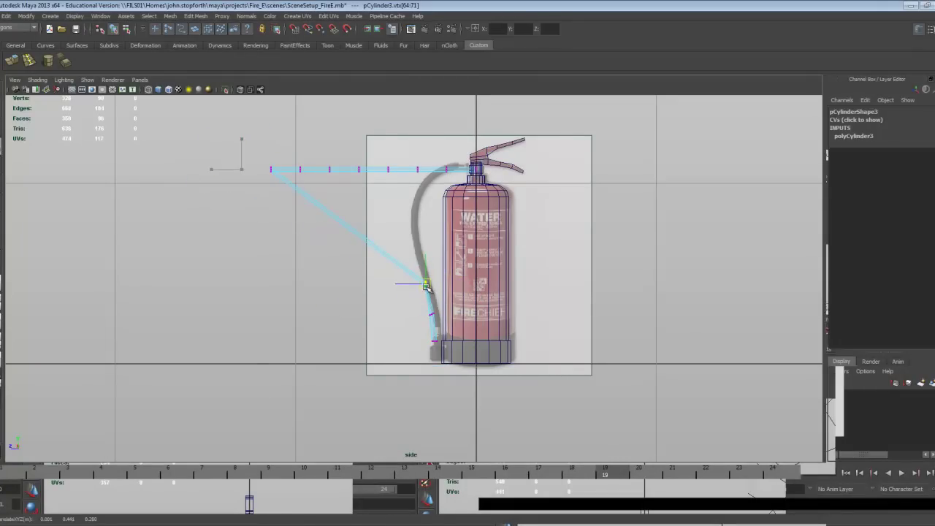
scroll(409, 285, up, 5)
key(e)
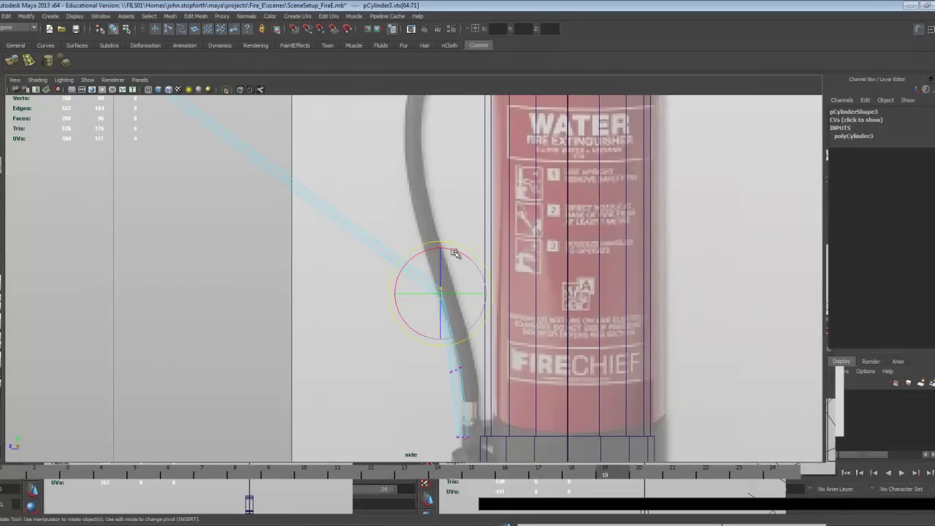
drag(454, 253, 471, 263)
Position the fourth vertex ring from the far end further up the reference hose and rotate it to follow the curve
scroll(411, 268, down, 5)
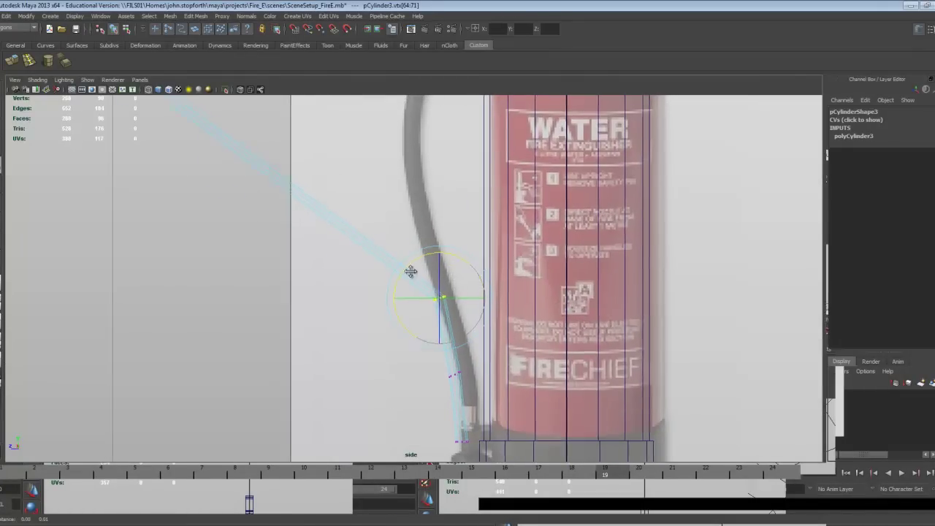
drag(203, 192, 270, 266)
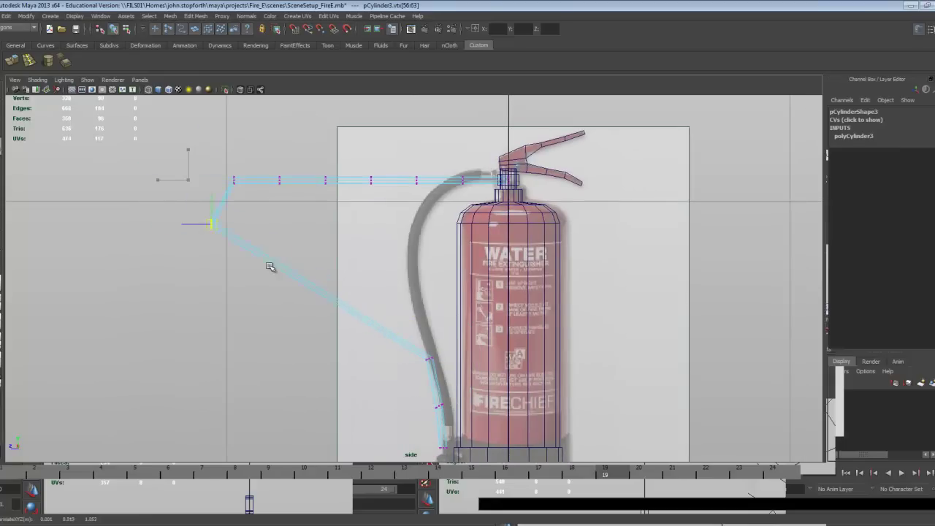
scroll(417, 319, up, 6)
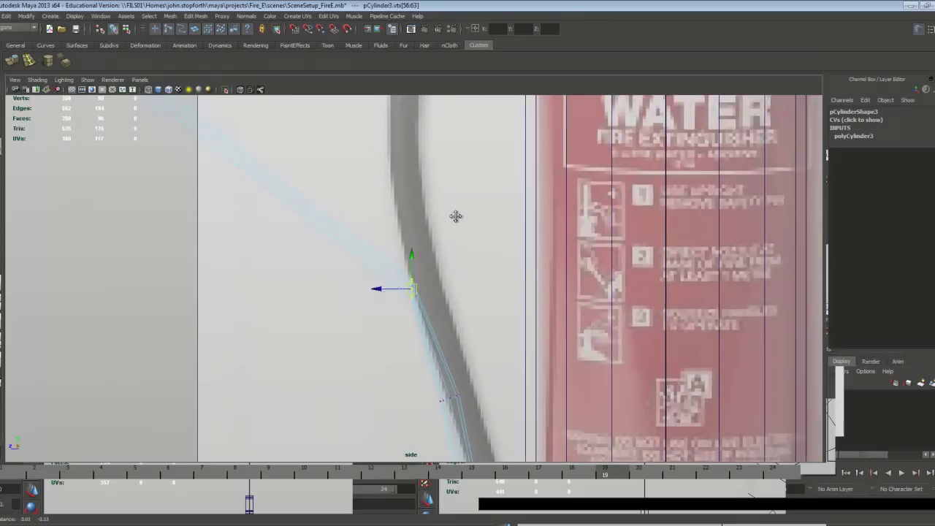
key(e)
drag(427, 247, 447, 277)
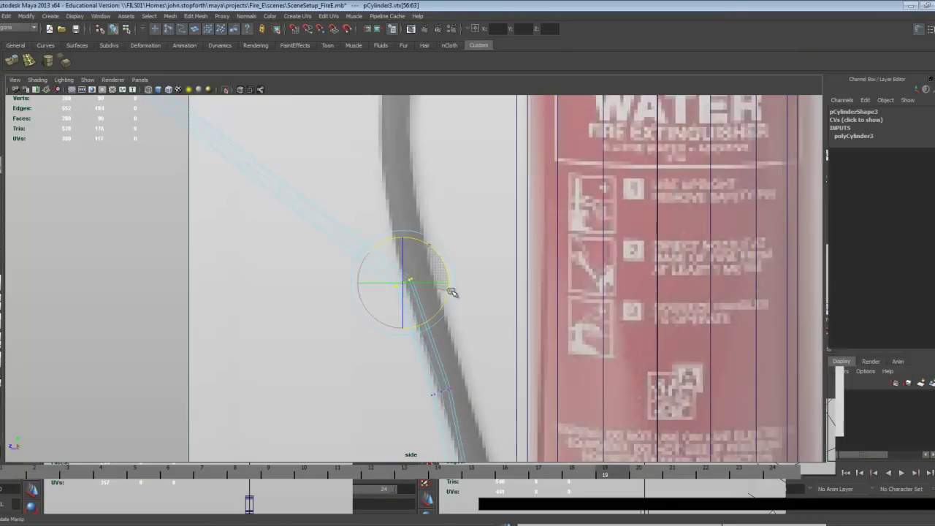
Move the fifth vertex ring from the far end to the hose's middle stretch and angle it across the hose
scroll(453, 293, down, 6)
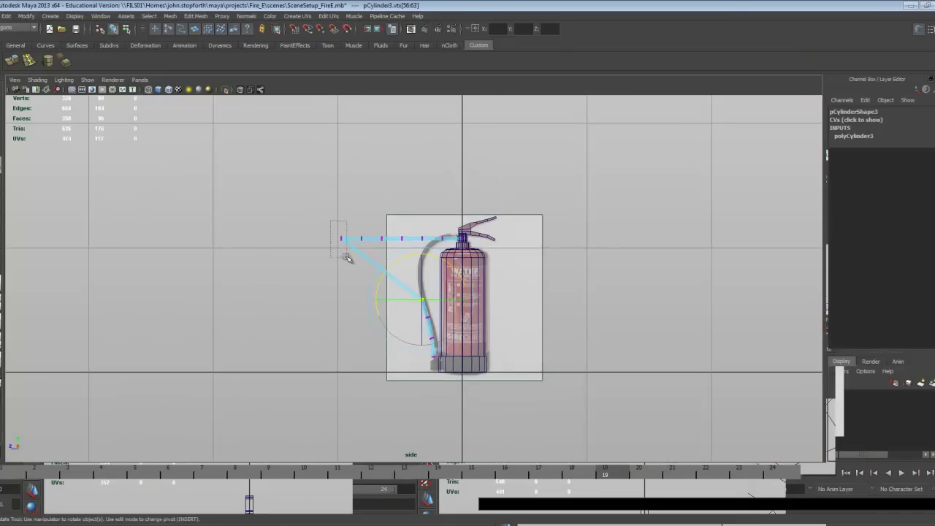
key(w)
drag(346, 257, 426, 277)
alt+right_drag(421, 284, 740, 380)
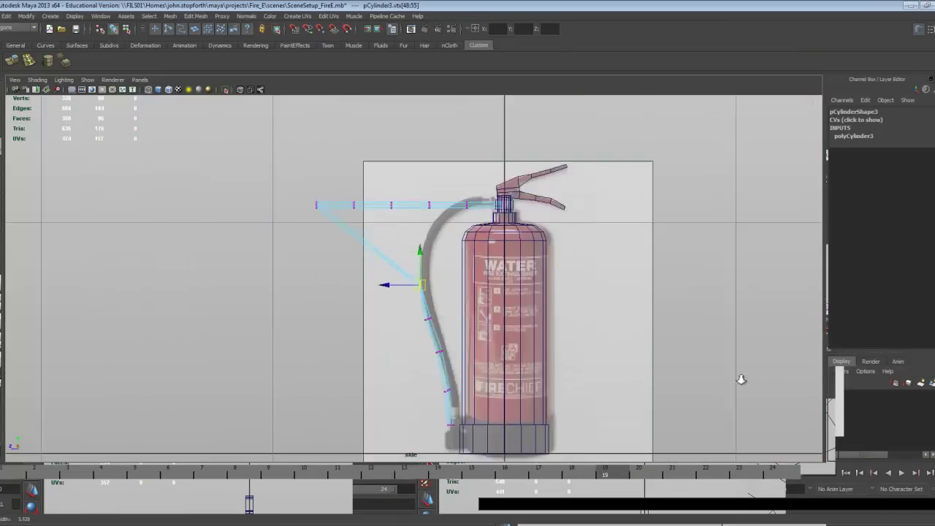
alt+right_drag(467, 321, 672, 369)
key(e)
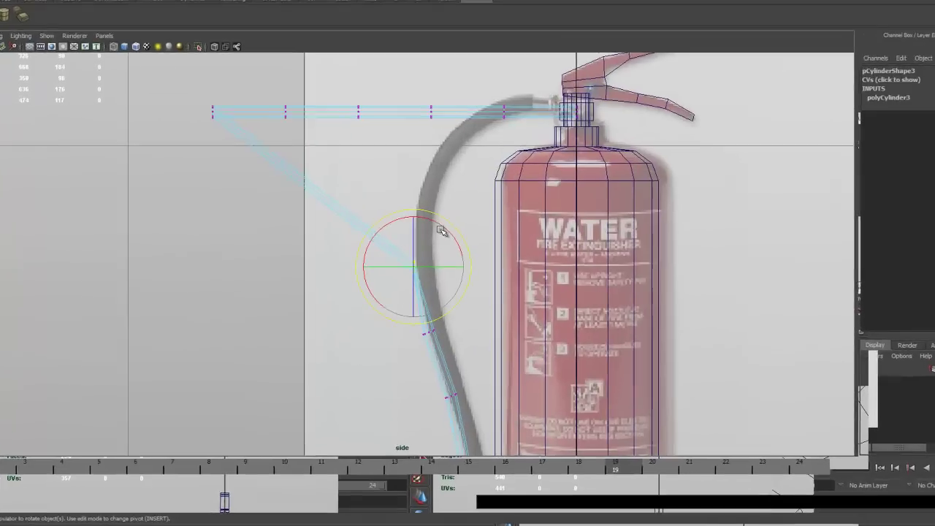
drag(441, 229, 461, 281)
Raise the vertex ring nearest the valve onto the hose's upper bend, and place and tilt the adjacent ring along the curve
alt+middle_drag(488, 177, 443, 282)
alt+right_drag(425, 203, 440, 198)
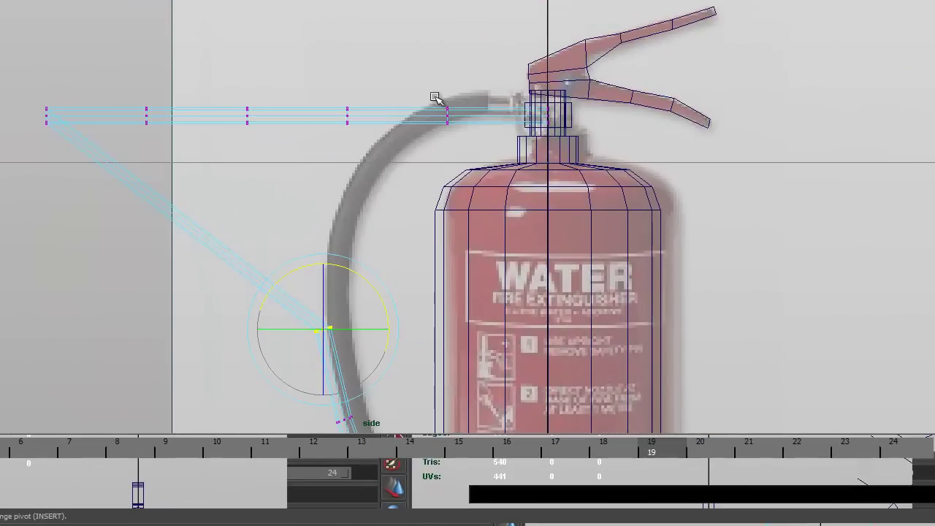
mouse_move(434, 95)
mouse_down()
mouse_move(454, 145)
mouse_move(449, 100)
mouse_up()
key(w)
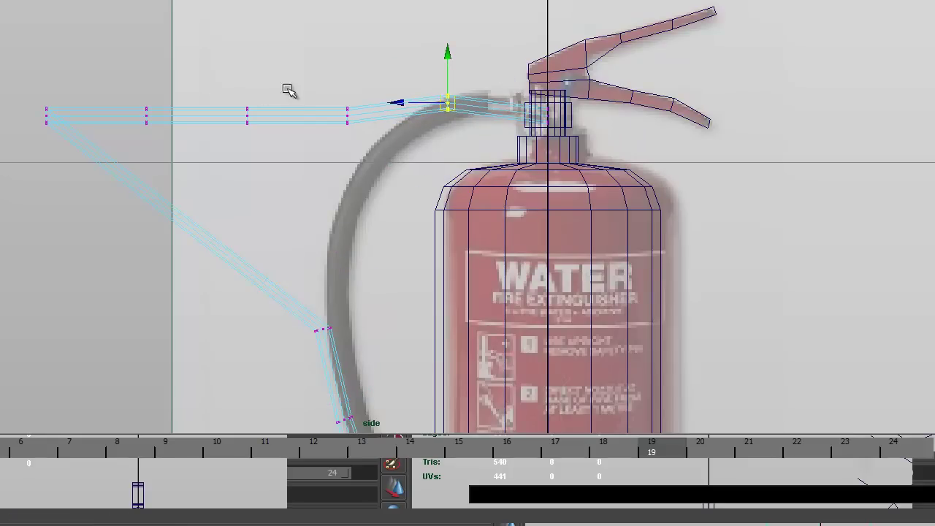
drag(288, 89, 397, 146)
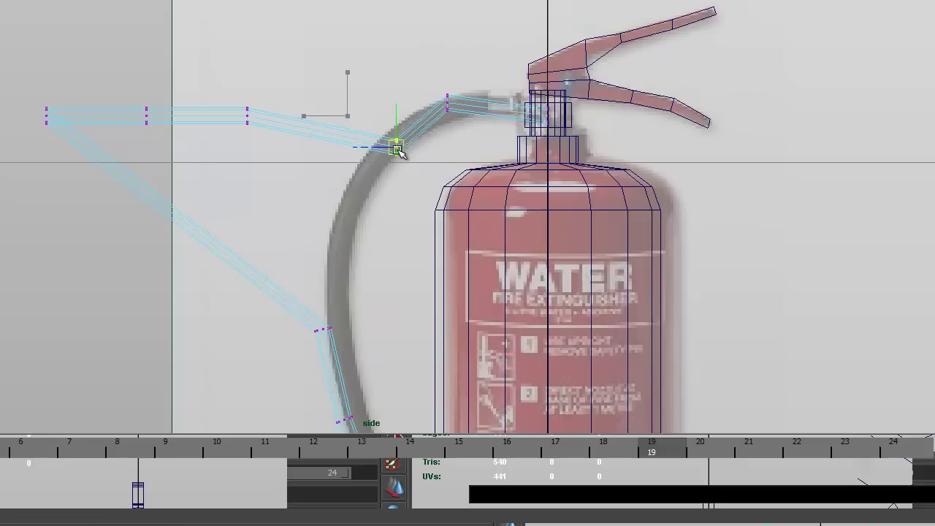
key(e)
key(w)
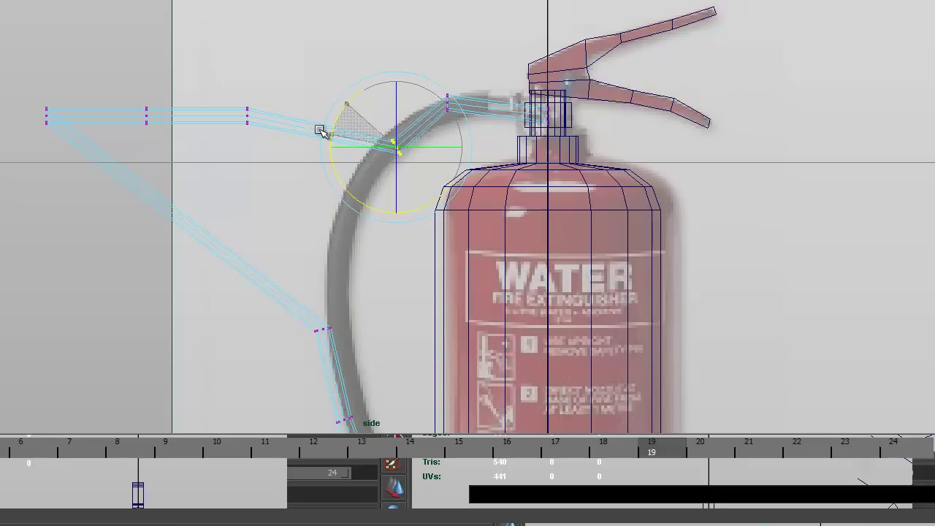
drag(396, 146, 399, 131)
Place the third and fourth vertex rings from the valve down the hose's upper curve and rotate each one across it
drag(221, 90, 260, 166)
drag(249, 124, 365, 181)
key(e)
drag(345, 115, 245, 142)
drag(125, 99, 330, 223)
key(w)
key(e)
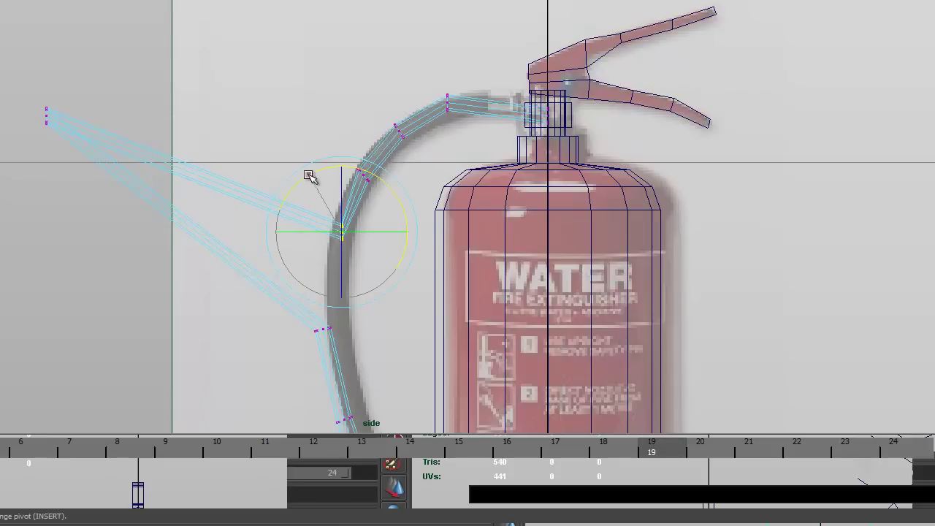
drag(309, 176, 260, 240)
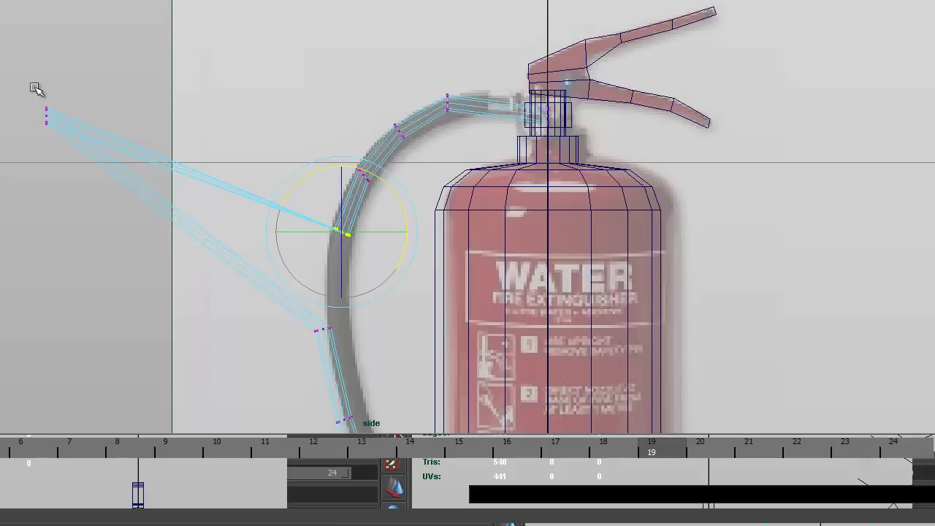
Move the last outlying vertex ring onto the hose's outermost bend and rotate it square to the hose
drag(36, 87, 79, 156)
key(w)
drag(46, 116, 328, 282)
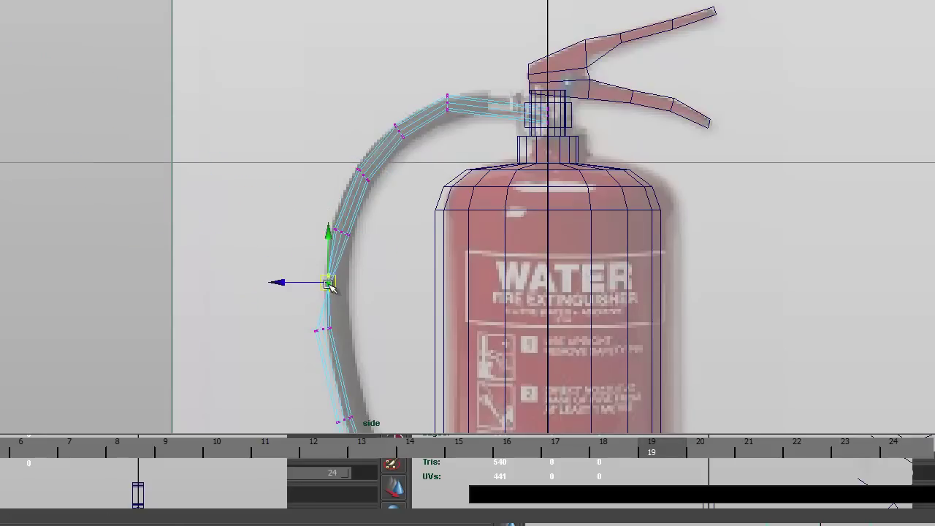
key(e)
drag(378, 243, 294, 221)
Adjust the tilt of the vertex ring just below the hose's outermost bend and shift it inward toward the reference hose
alt+middle_drag(305, 271, 323, 140)
alt+right_drag(336, 146, 657, 230)
alt+middle_drag(201, 178, 209, 167)
drag(217, 162, 351, 222)
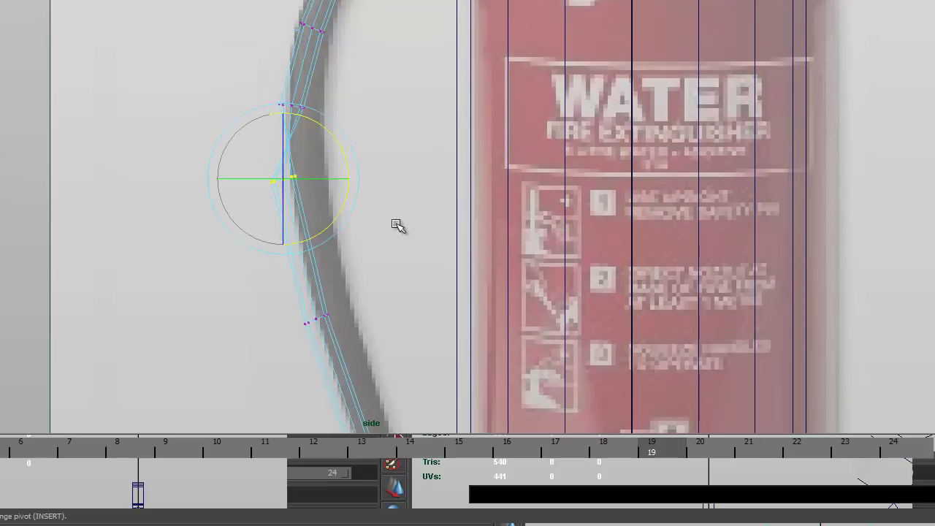
alt+middle_drag(352, 206, 342, 261)
drag(332, 204, 215, 265)
key(w)
drag(274, 234, 288, 230)
Refine the rotation of the three vertex rings along the lower hose so each sits square across its path
alt+middle_drag(293, 309, 279, 207)
drag(271, 250, 353, 292)
key(e)
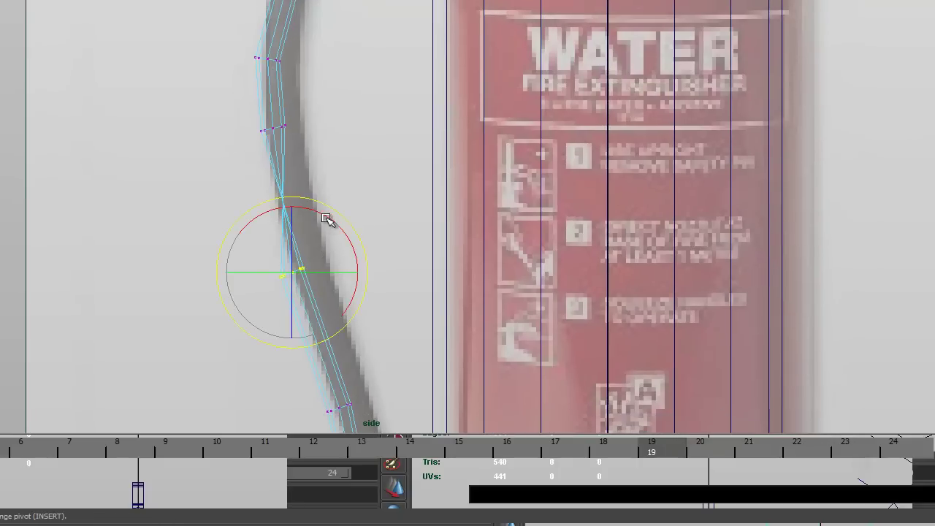
drag(326, 219, 252, 314)
alt+middle_drag(307, 298, 303, 133)
drag(293, 193, 385, 294)
drag(371, 190, 303, 300)
alt+middle_drag(315, 336, 298, 180)
drag(313, 208, 429, 322)
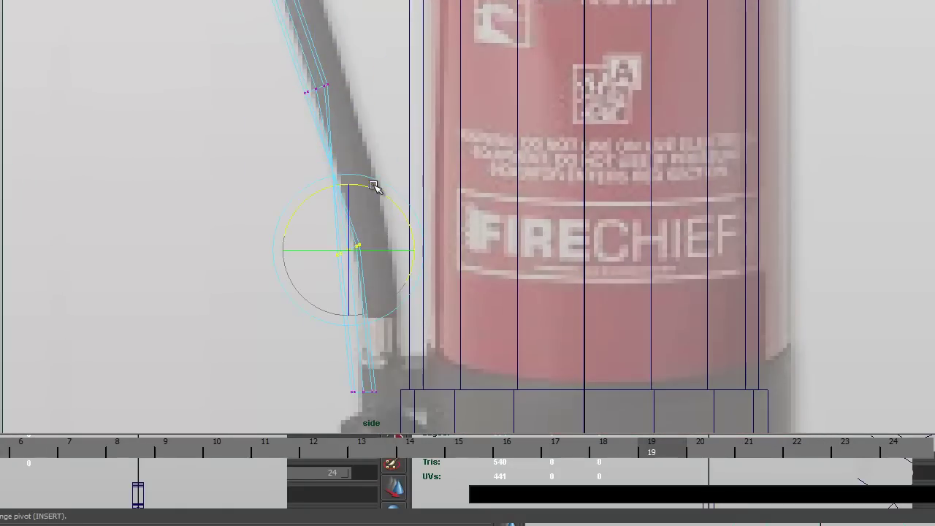
mouse_move(374, 187)
mouse_down()
mouse_move(402, 223)
mouse_move(397, 292)
mouse_move(330, 307)
mouse_move(310, 293)
mouse_up()
Move the hose's end ring up to the metal fitting and shift the ring above it onto the reference hose
alt+middle_drag(316, 357, 302, 266)
drag(302, 267, 422, 343)
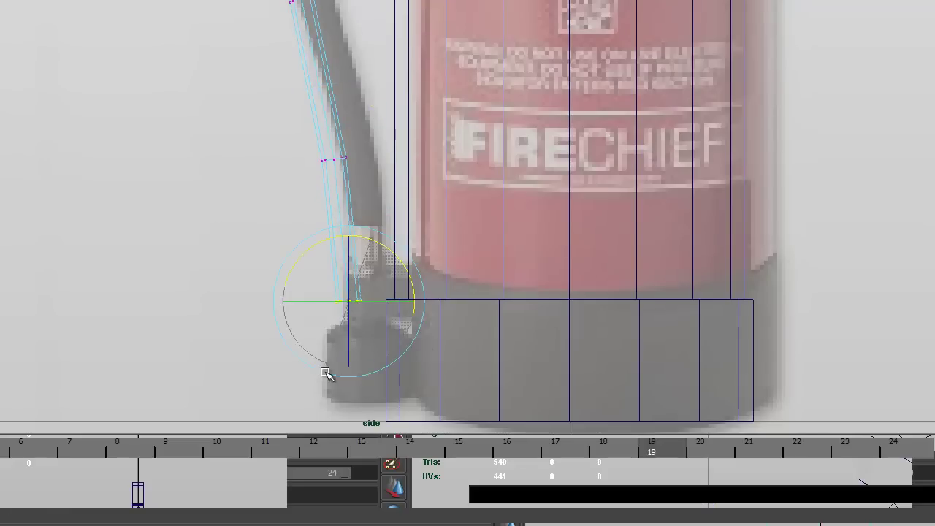
key(Insert)
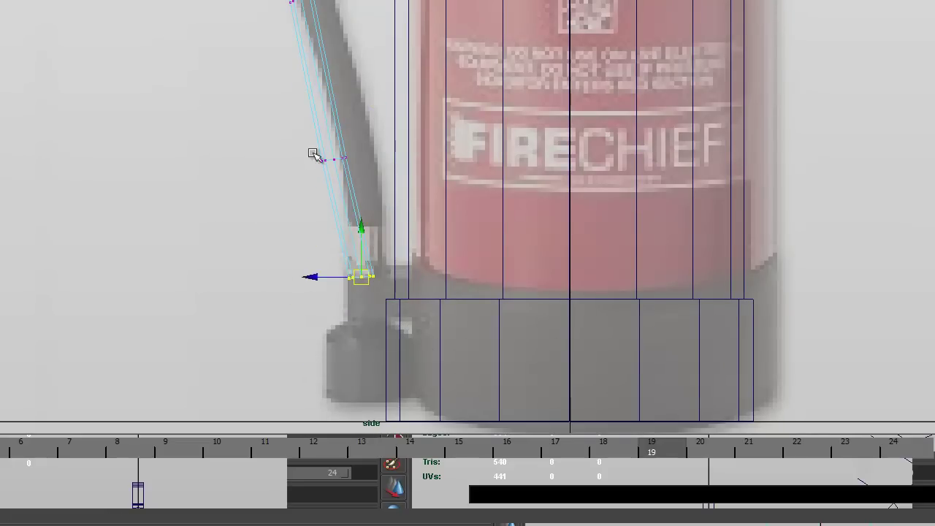
click(323, 159)
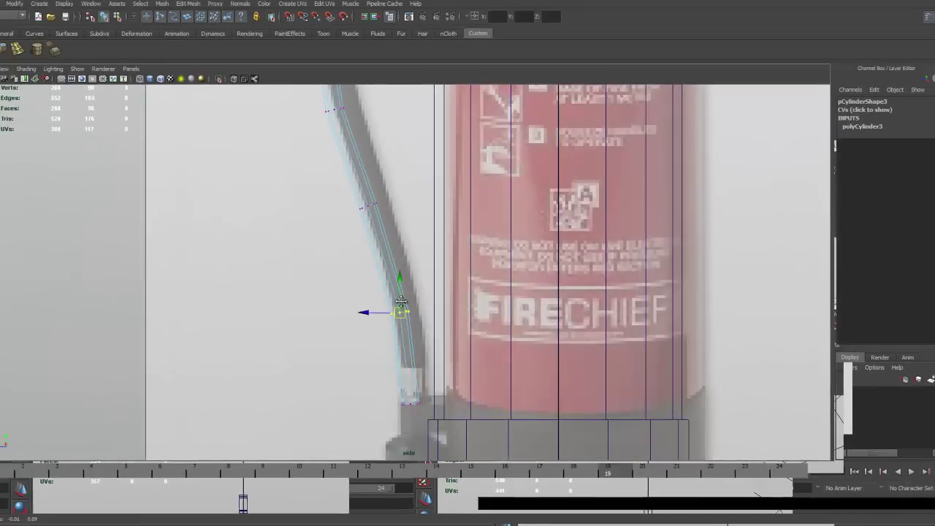
Check the bent hose against the extinguisher in the perspective view, return it to object mode and deselect it
key(space)
key(space)
alt+drag(518, 240, 377, 234)
scroll(378, 233, down, 3)
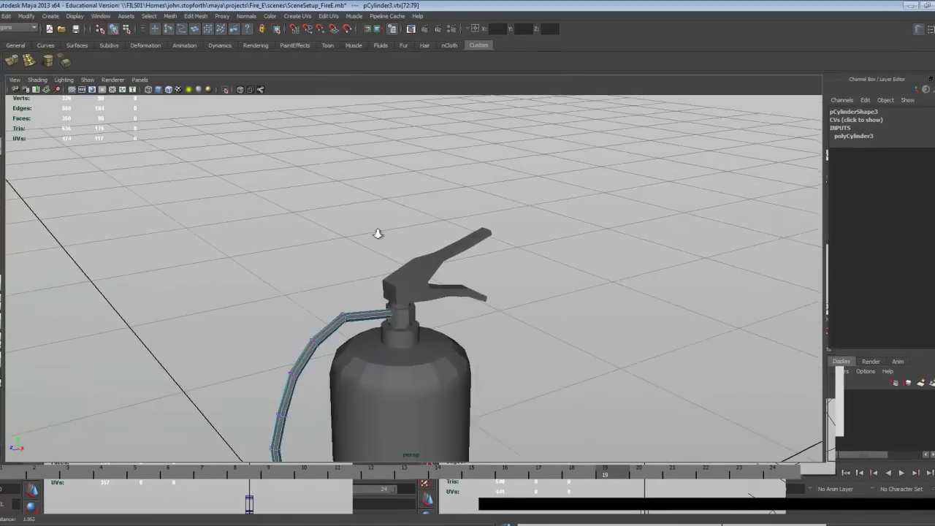
alt+middle_drag(378, 233, 343, 90)
scroll(368, 247, down, 1)
right_drag(279, 212, 318, 158)
click(489, 252)
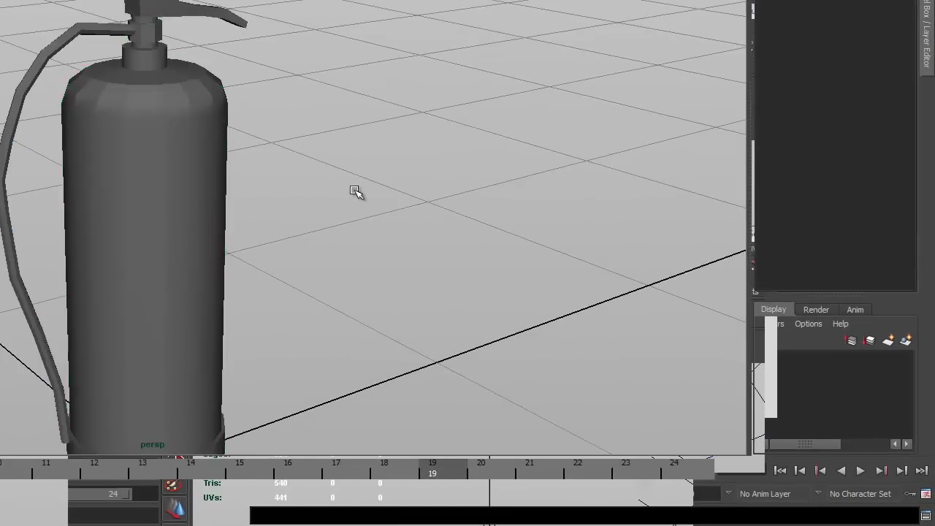
Select the bent hose and show the construction settings of its polyCylinder3 input
alt+drag(489, 252, 500, 181)
alt+drag(370, 103, 256, 88)
click(83, 5)
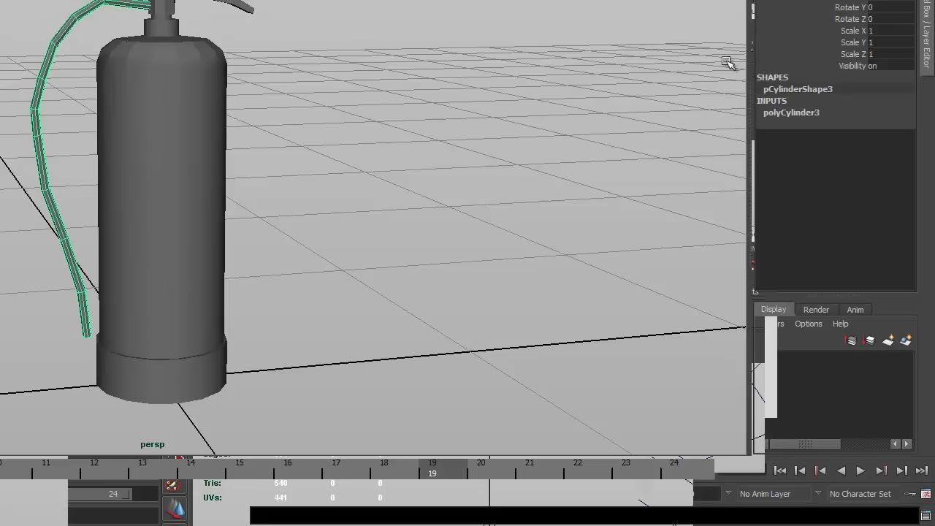
double_click(803, 112)
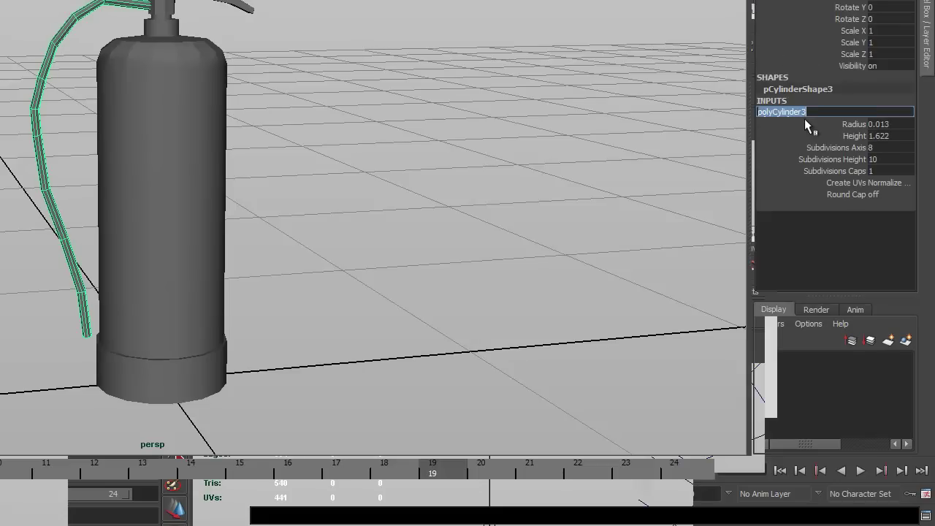
Try to adjust the hose cylinder's radius interactively and undo the change
click(855, 124)
middle_drag(434, 120, 438, 120)
key(ctrl+z)
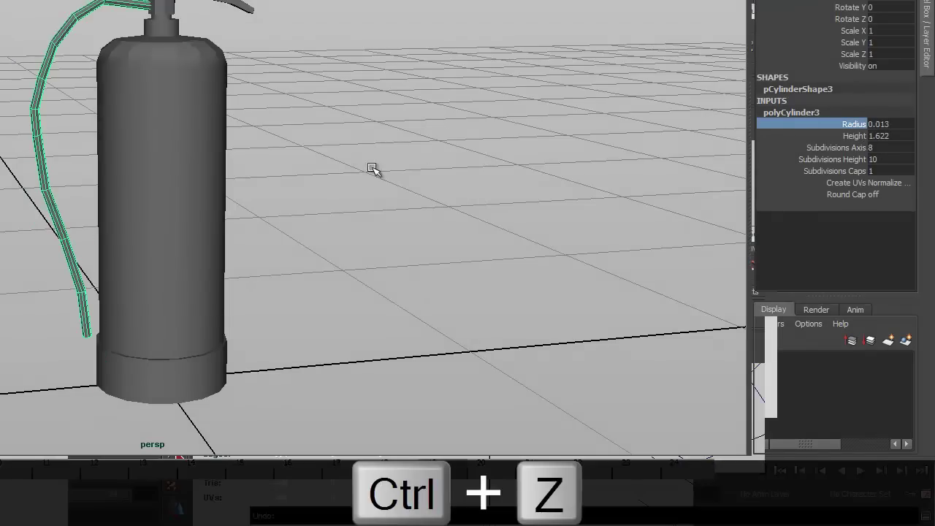
Set the hose cylinder's radius to 0.015 and check its thickness against the extinguisher
alt+drag(373, 168, 496, 209)
alt+middle_drag(239, 51, 270, 105)
alt+right_drag(270, 105, 329, 119)
alt+drag(330, 119, 237, 113)
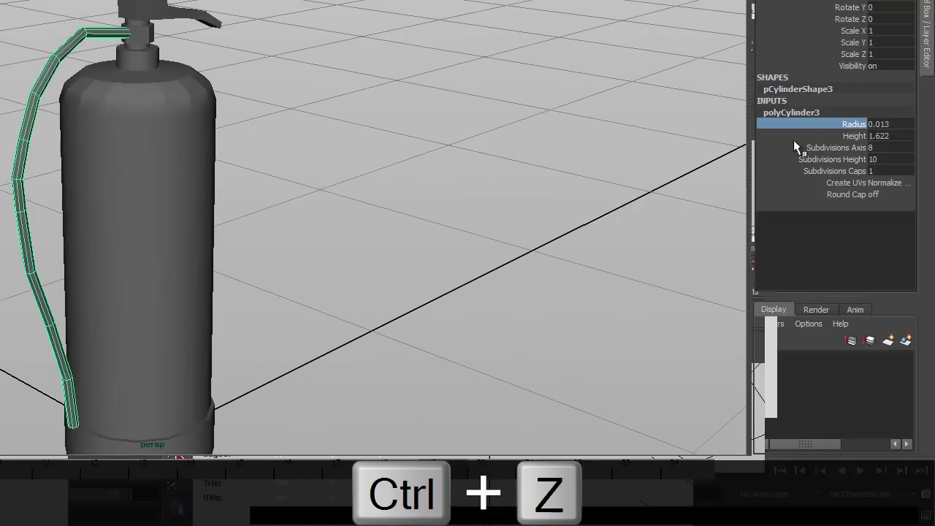
click(885, 124)
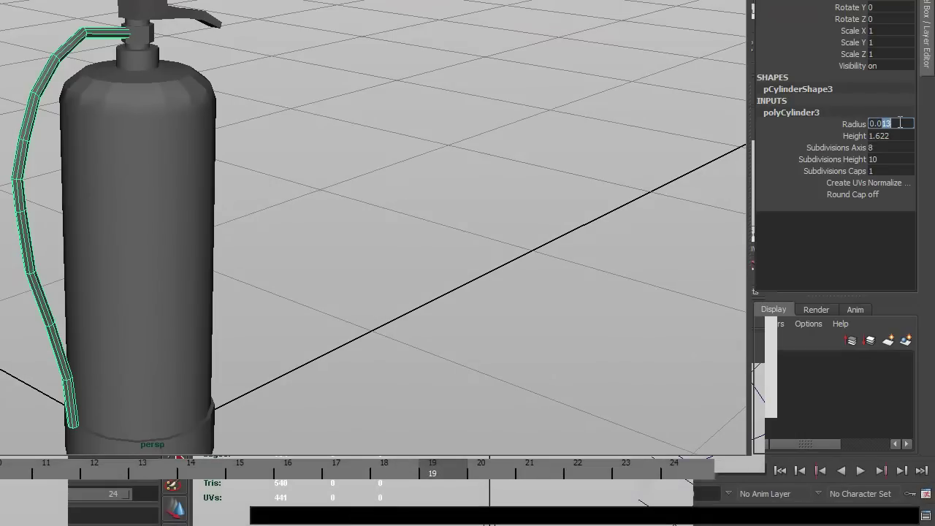
text(0.015)
key(Return)
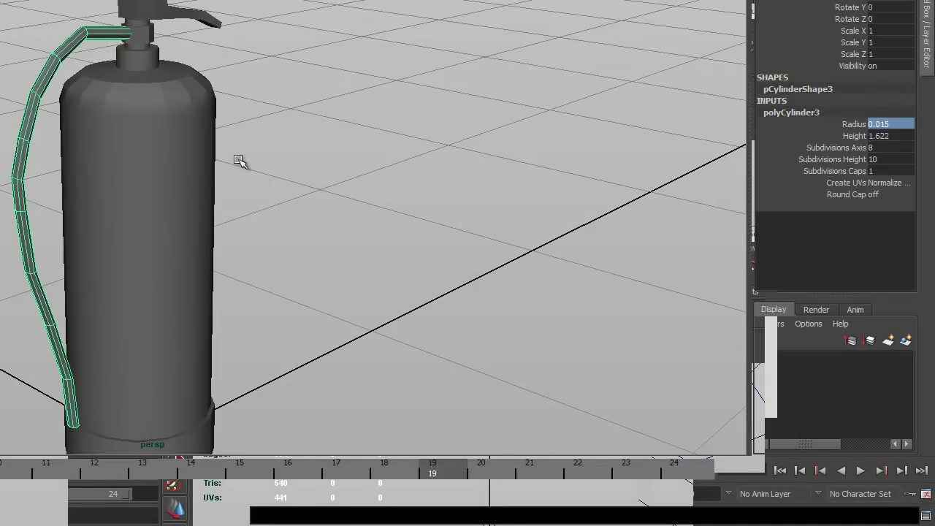
alt+drag(238, 160, 180, 163)
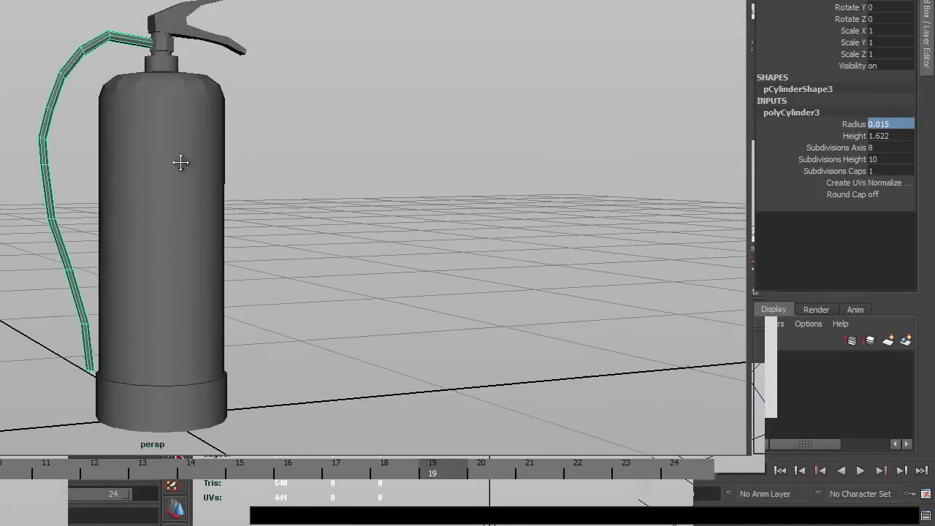
alt+middle_drag(180, 162, 181, 155)
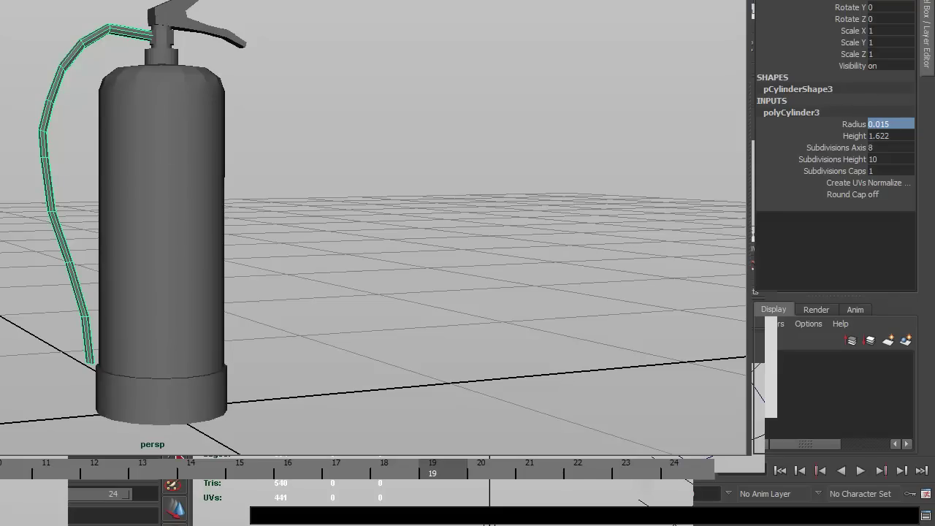
Save the scene as Model_FireE.mb in the Fire_E project's scenes folder, basing the name on SceneSetup_FireE.mb
key(ctrl+shift+s)
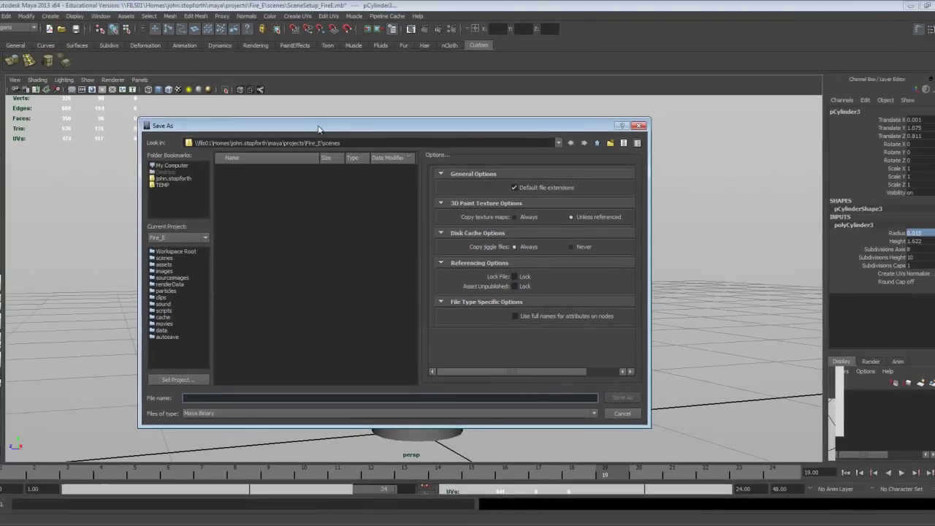
drag(318, 128, 303, 131)
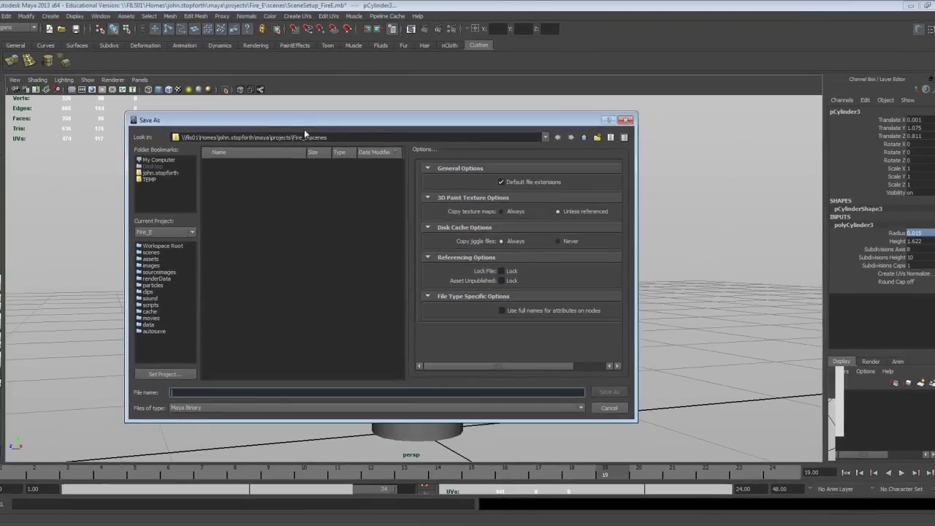
click(585, 139)
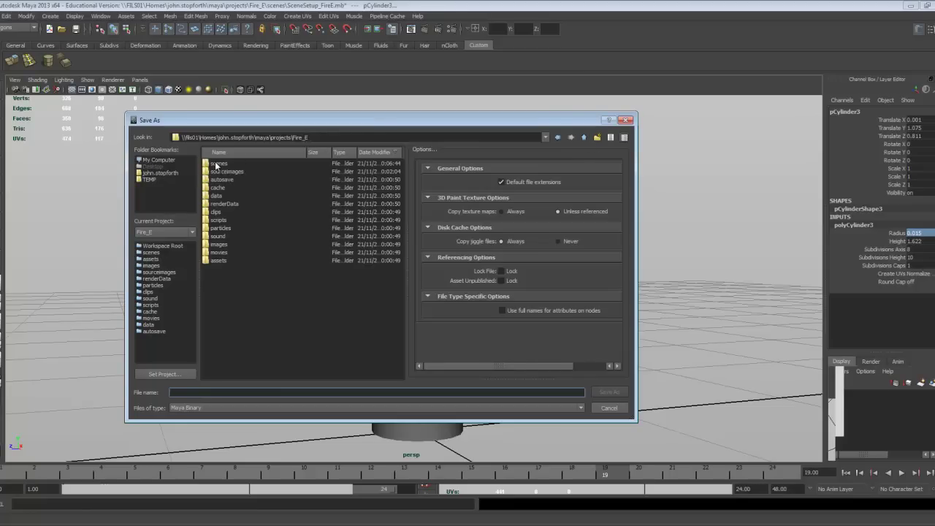
double_click(217, 164)
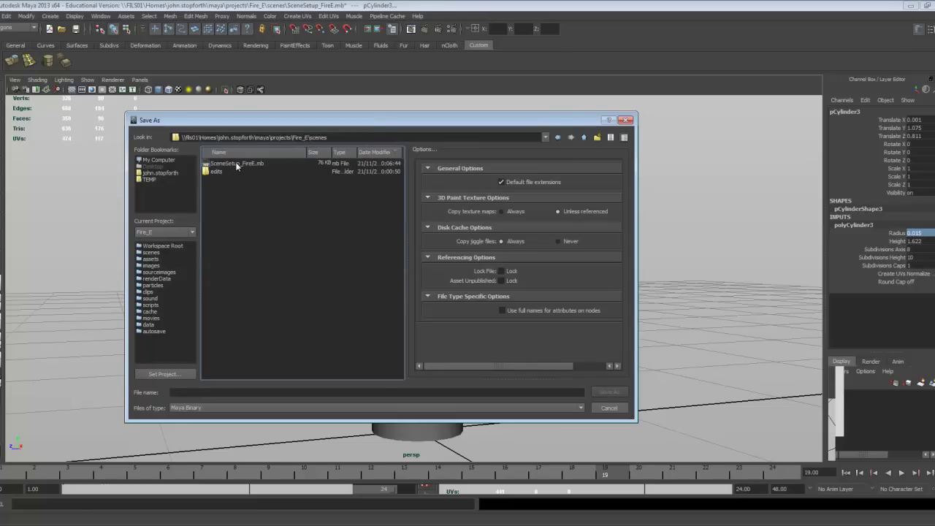
click(236, 163)
click(200, 394)
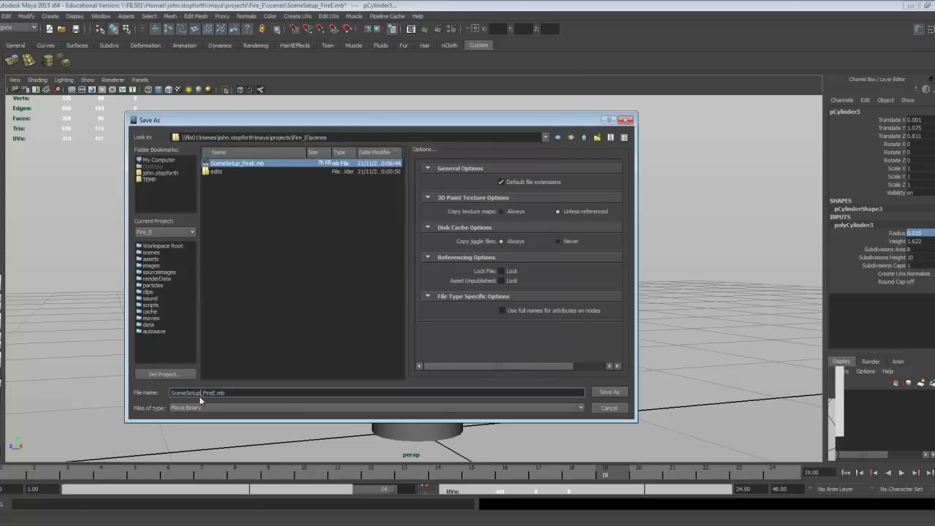
text(Model)
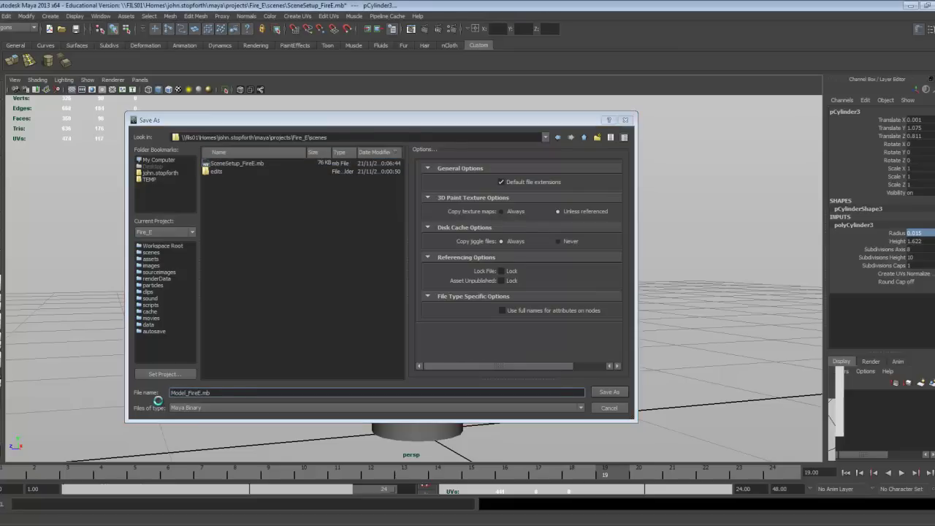
key(Return)
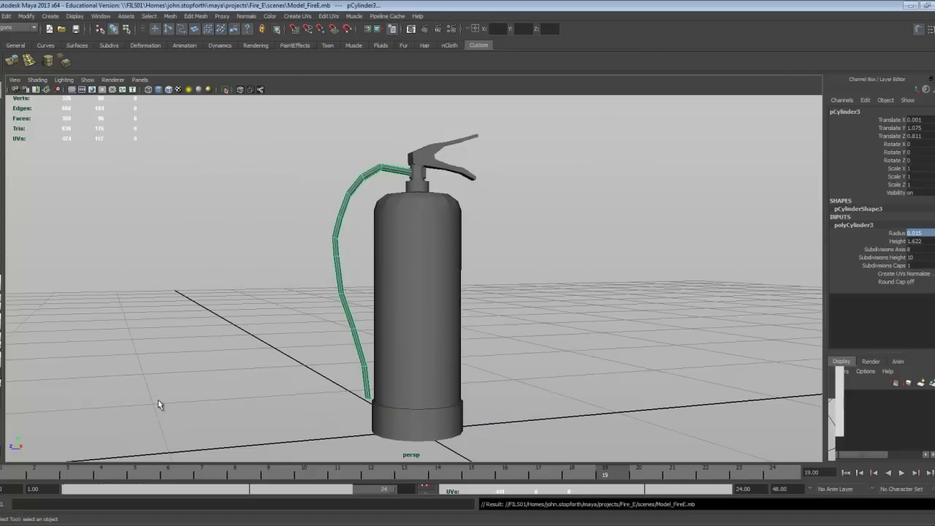